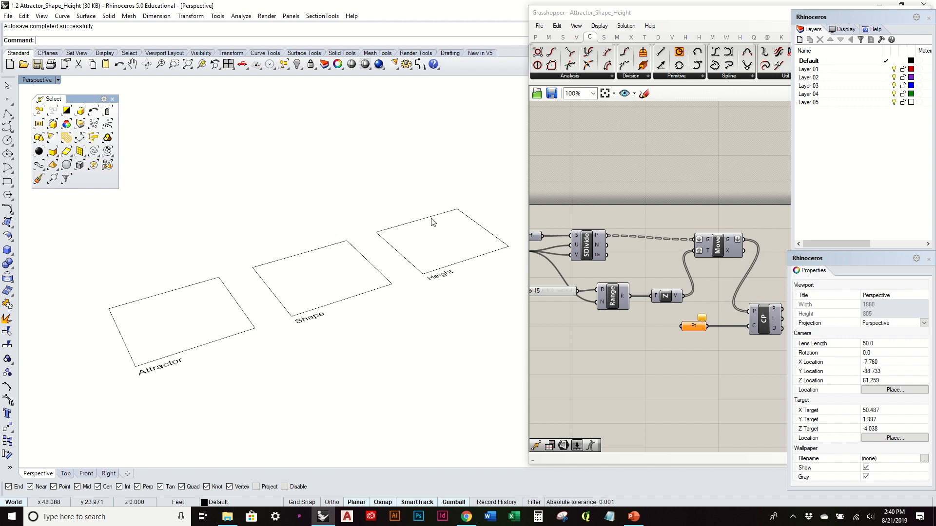
- Shift the Closest Point component and its Pt parameter farther from the Move component, with Pt lined up to input C
right_drag(757, 335, 726, 341)
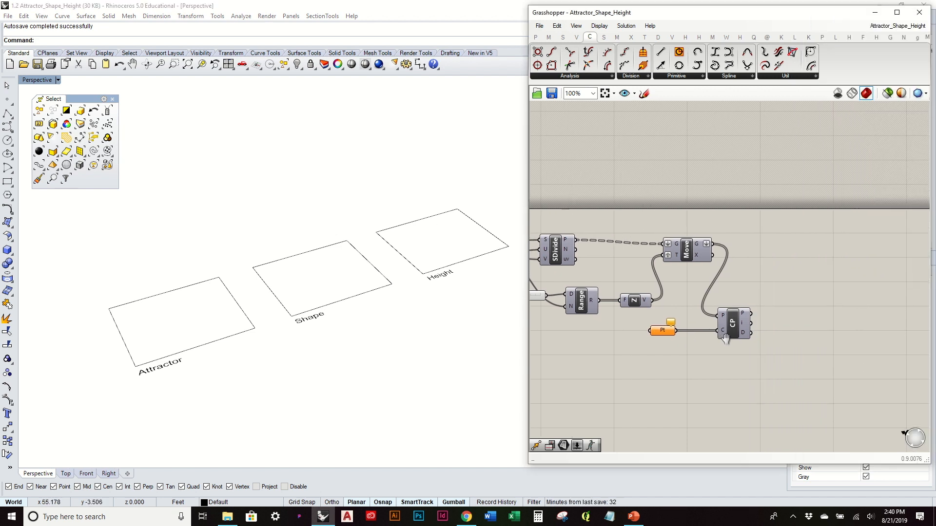
drag(770, 352, 733, 308)
drag(733, 323, 763, 325)
click(700, 333)
drag(663, 335, 711, 334)
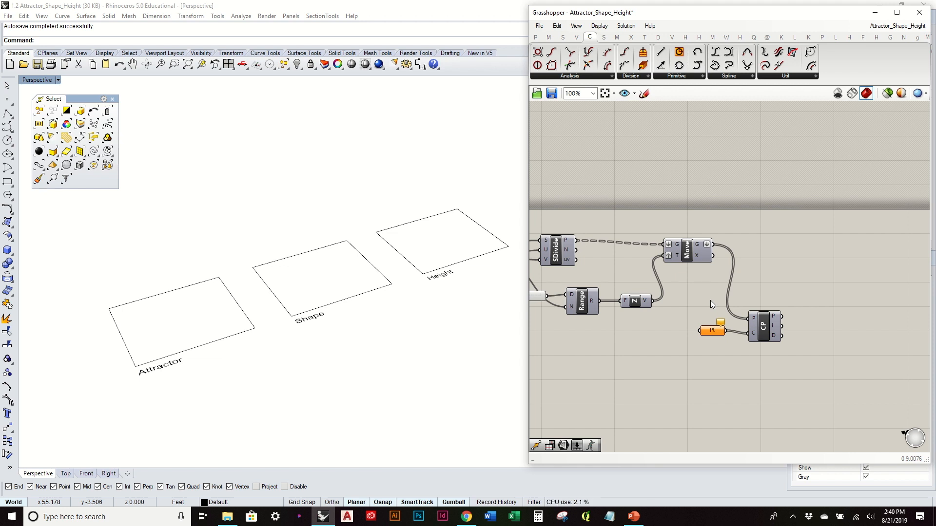
drag(708, 331, 710, 335)
click(698, 296)
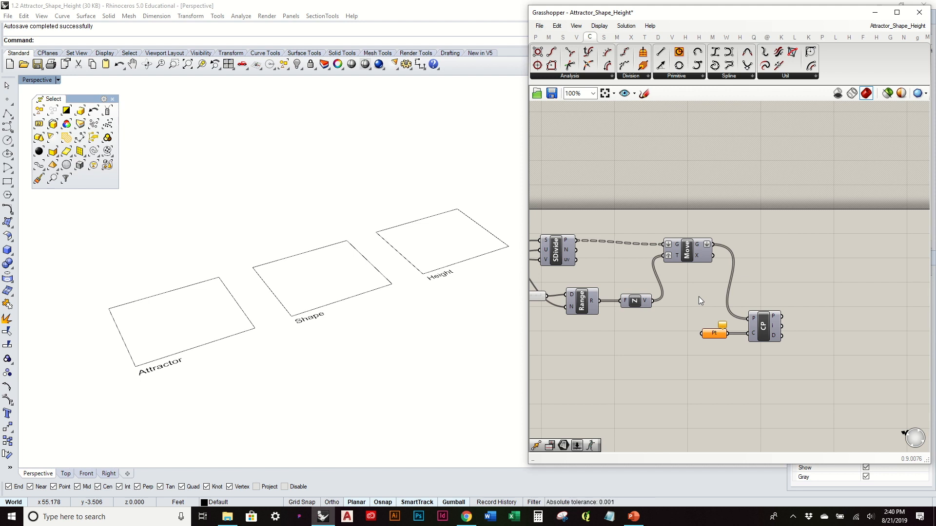
- Turn the preview of the SDivide surface points on and back off
right_drag(680, 300, 758, 306)
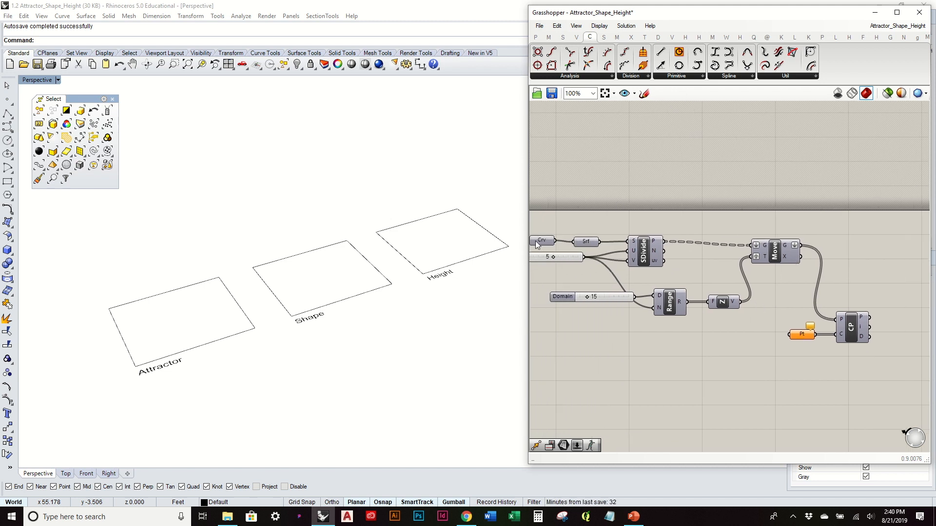
right_drag(535, 241, 571, 245)
click(680, 255)
right_click(680, 254)
click(715, 278)
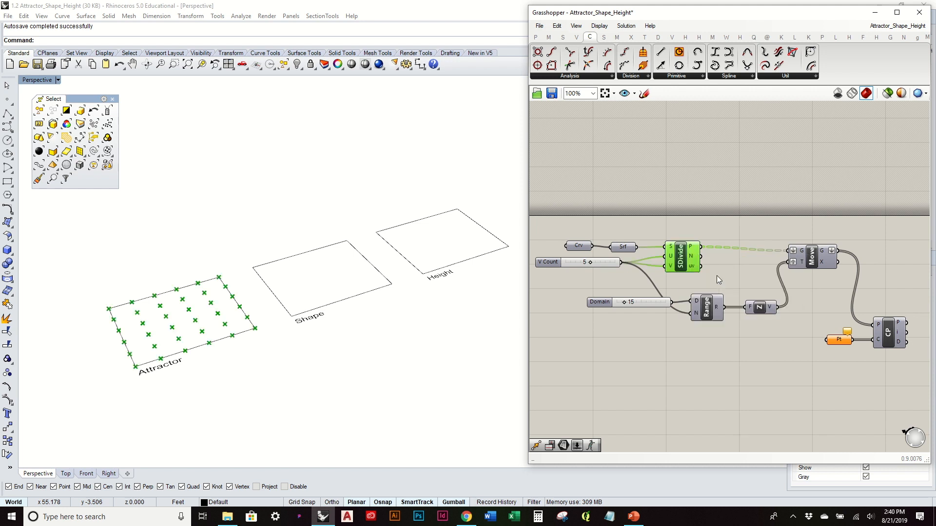
right_click(685, 253)
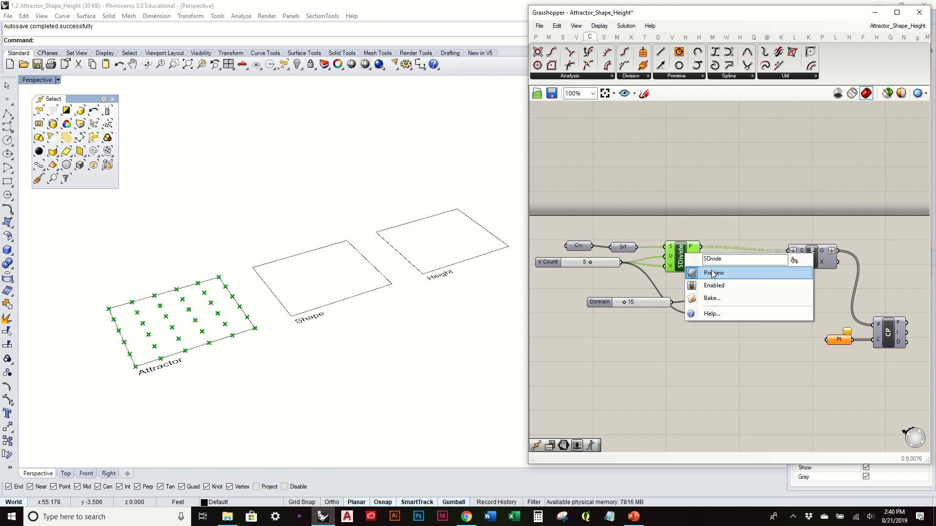
click(714, 272)
- Turn on the preview of the Move component's stacked point grid above the Attractor rectangle
click(811, 256)
right_click(808, 253)
click(835, 274)
right_drag(312, 280, 325, 295)
click(776, 291)
right_drag(834, 304, 786, 306)
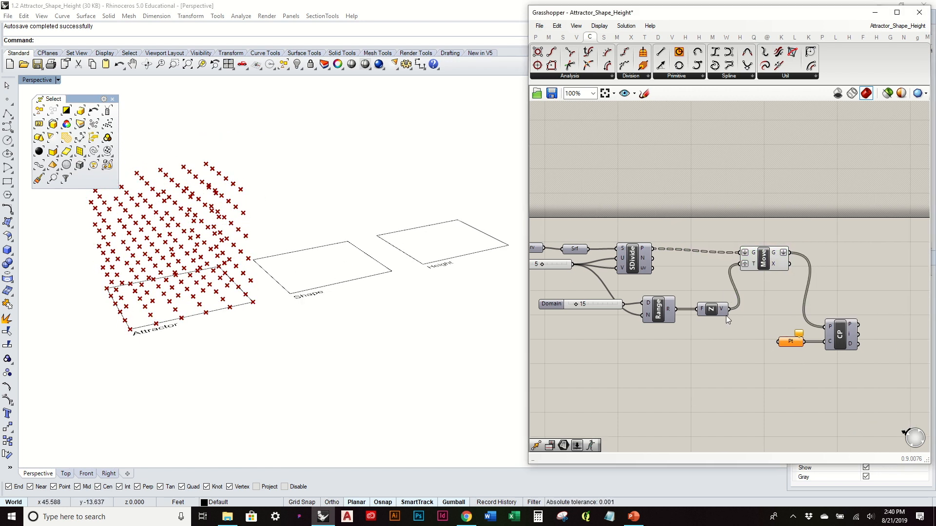
- Place three separate point objects at different spots within the Attractor rectangle
click(8, 99)
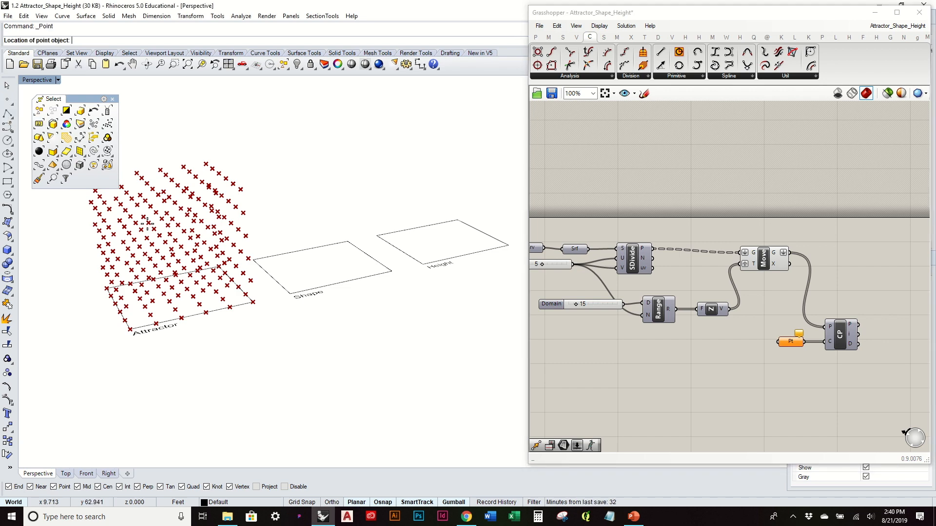
right_drag(188, 292, 197, 311)
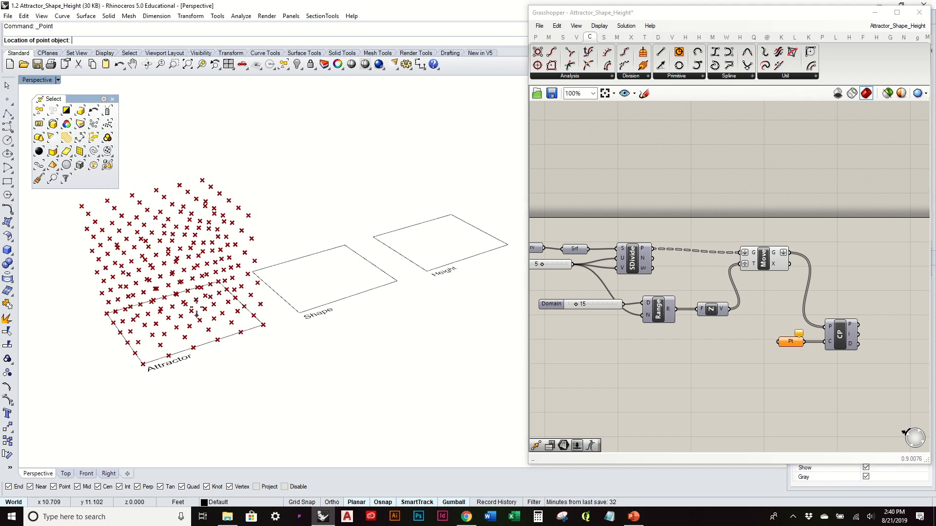
click(163, 346)
right_drag(238, 335, 234, 334)
right_click(227, 310)
click(212, 305)
right_click(185, 296)
click(172, 292)
- Raise each of the three point objects vertically to a different height inside the point grid
click(172, 292)
drag(170, 277, 154, 198)
right_drag(211, 293, 208, 272)
click(208, 272)
drag(206, 255, 208, 218)
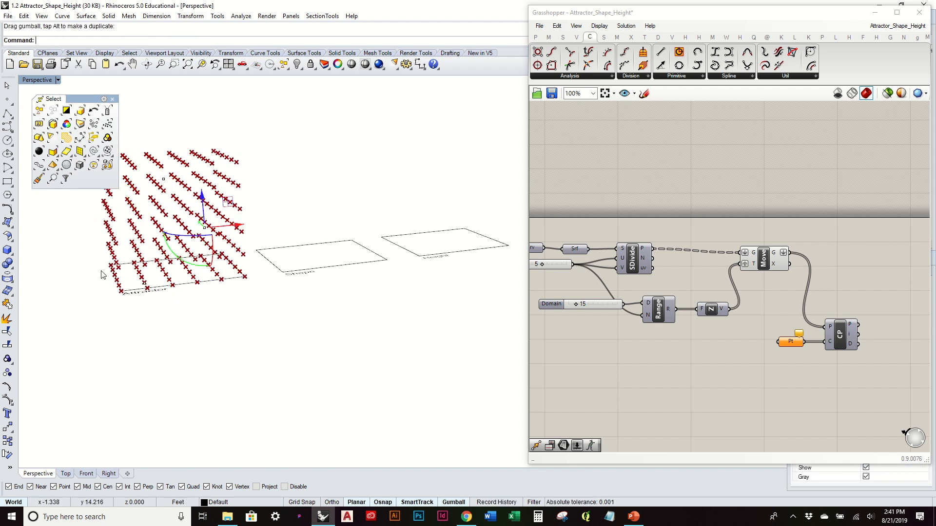
click(144, 282)
drag(142, 258, 139, 221)
- Assign all three raised point objects to the Pt parameter as multiple points
right_drag(222, 192, 271, 175)
drag(167, 151, 324, 262)
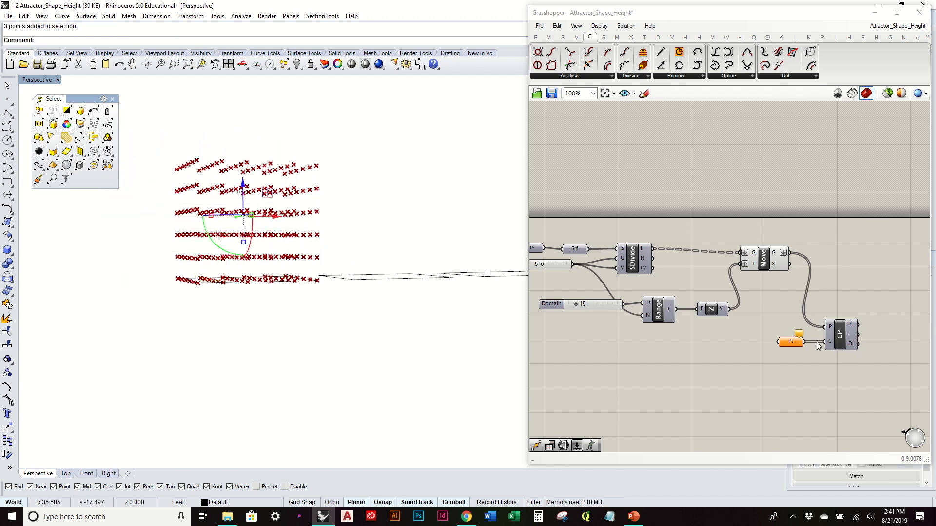
right_click(785, 346)
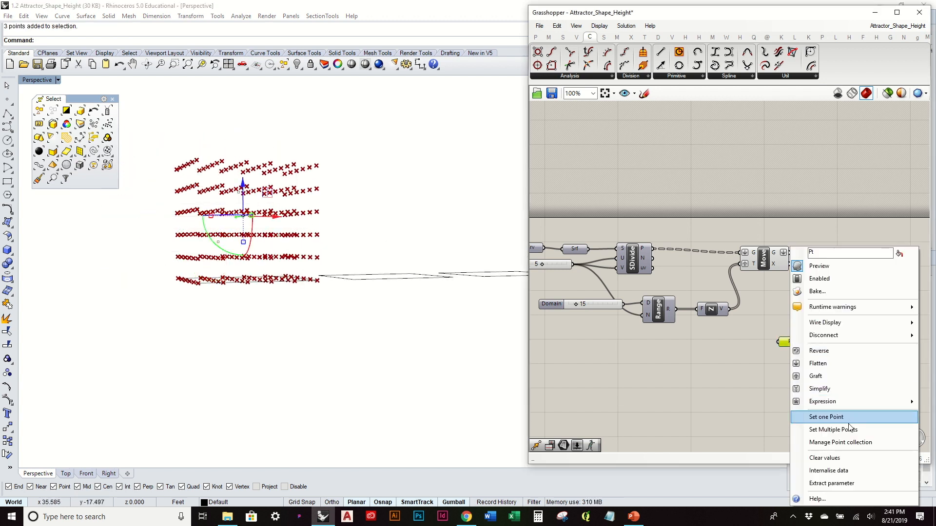
click(828, 418)
click(379, 203)
mouse_move(381, 203)
right_down()
mouse_move(361, 228)
mouse_move(351, 307)
mouse_move(369, 216)
right_up()
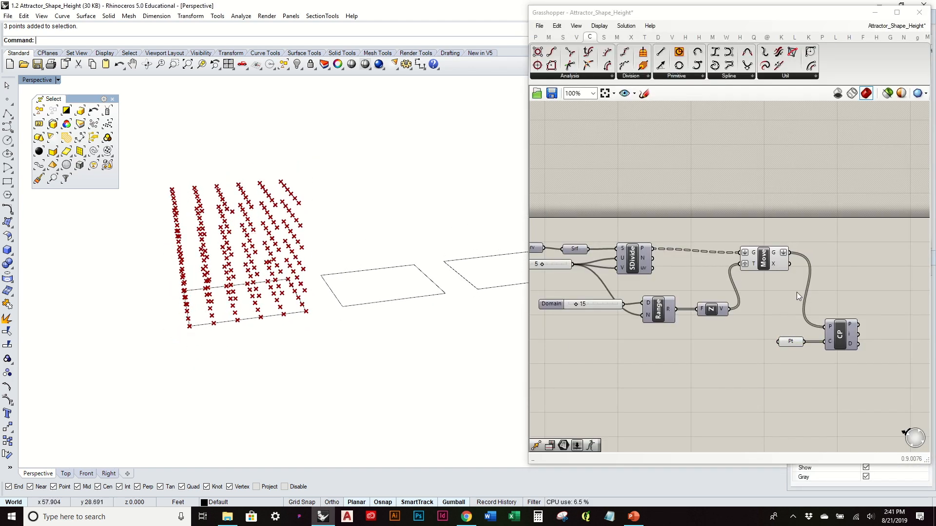
- Move the Grasshopper window slightly aside to uncover more of the perspective viewport
right_drag(796, 291, 706, 285)
mouse_move(745, 335)
mouse_down()
mouse_move(762, 336)
mouse_move(752, 337)
mouse_move(753, 327)
mouse_up()
click(751, 279)
right_drag(747, 280, 711, 292)
right_drag(279, 274, 280, 291)
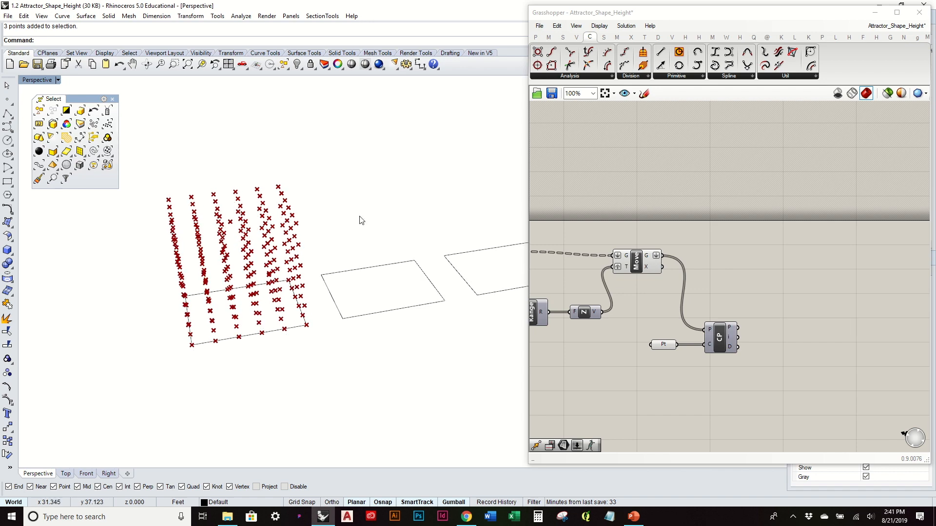
drag(706, 11, 729, 12)
click(213, 354)
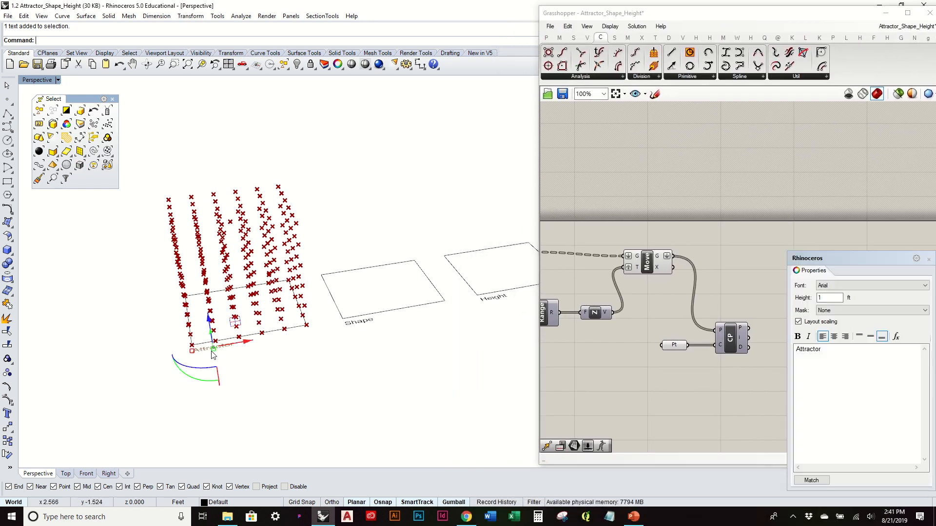
click(291, 369)
right_drag(301, 354, 320, 345)
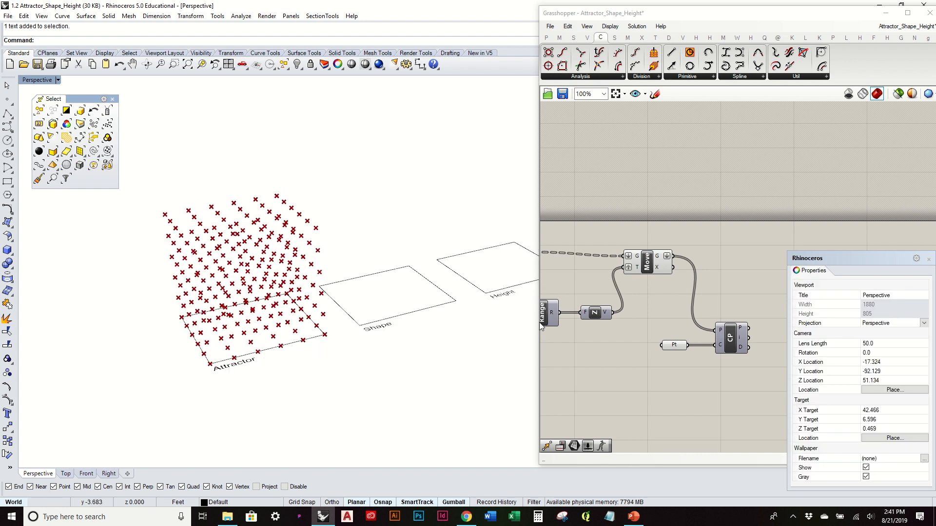
- Add a Vector 2Pt component to the canvas beyond the Closest Point component
click(751, 346)
scroll(747, 351, up, 3)
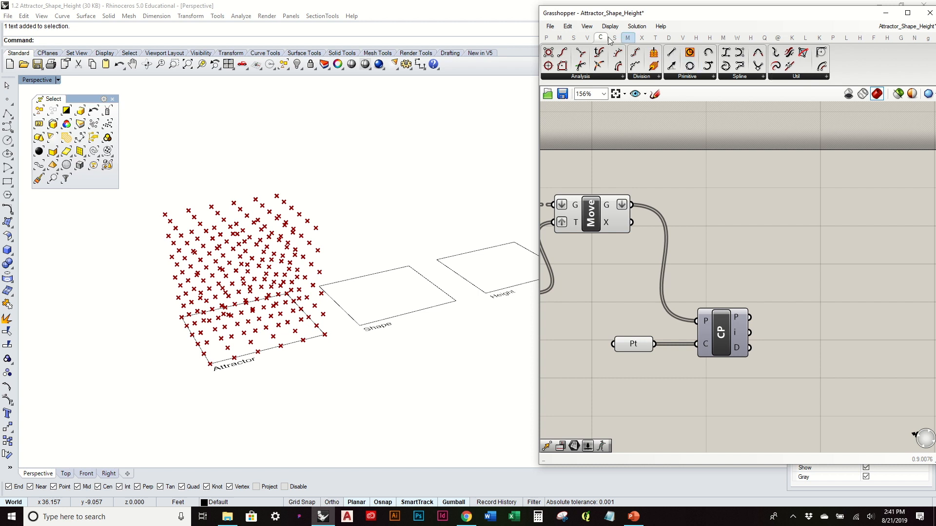
click(587, 38)
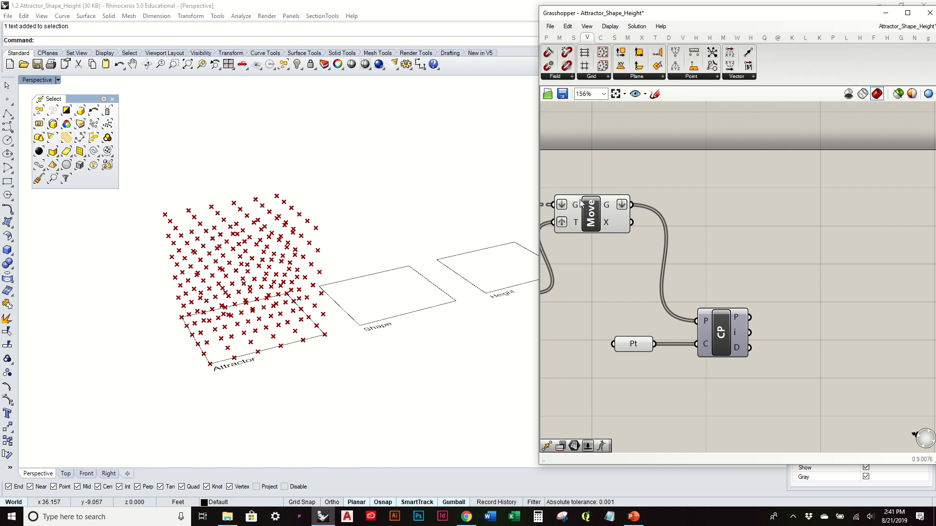
right_drag(251, 312, 233, 276)
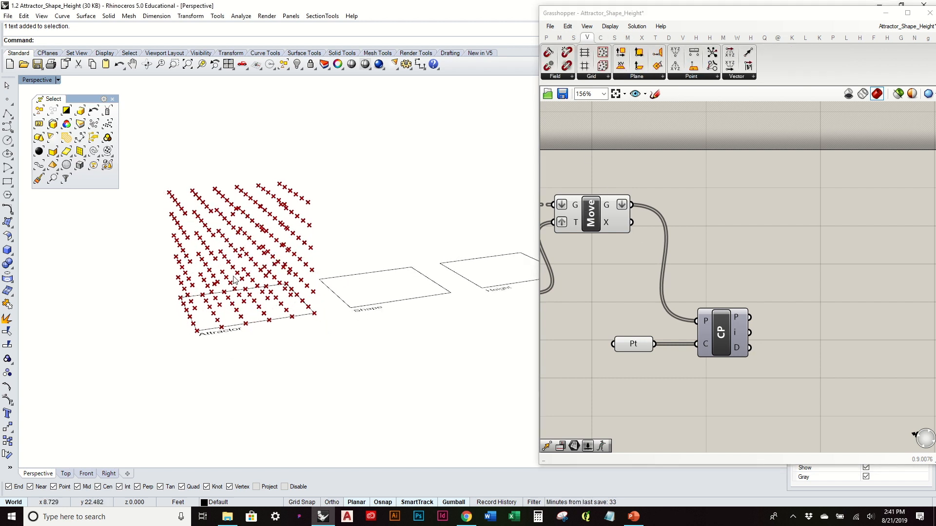
right_drag(406, 254, 310, 218)
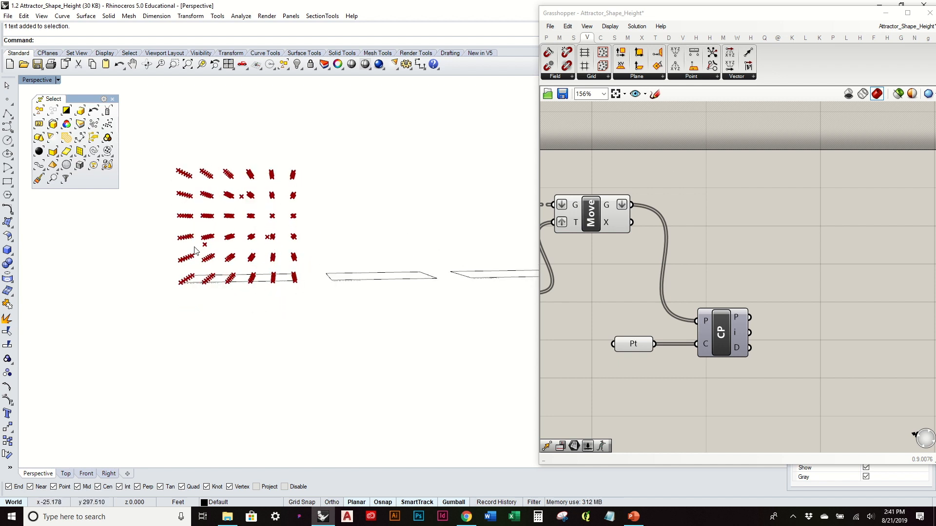
click(748, 52)
click(792, 273)
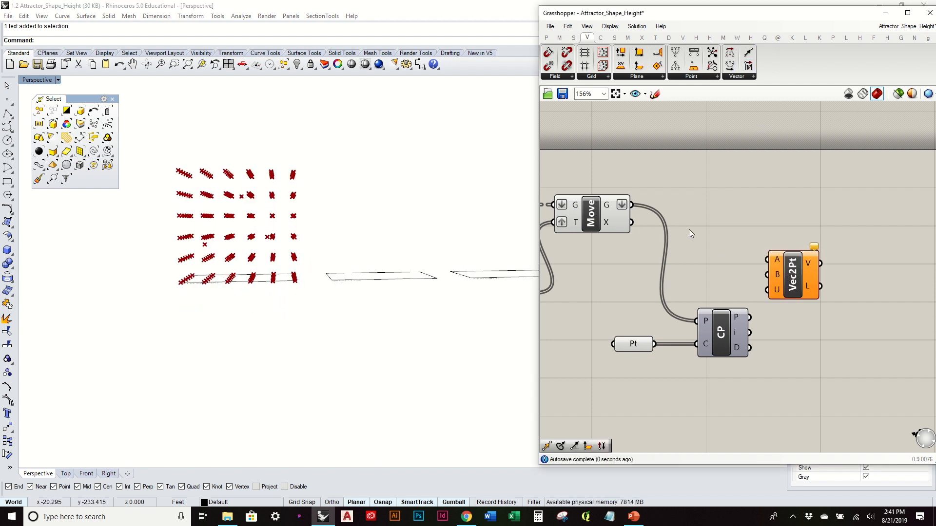
- Wire the Move component's G output to Vec2Pt input A and the closest point output P to input B
drag(710, 224, 768, 256)
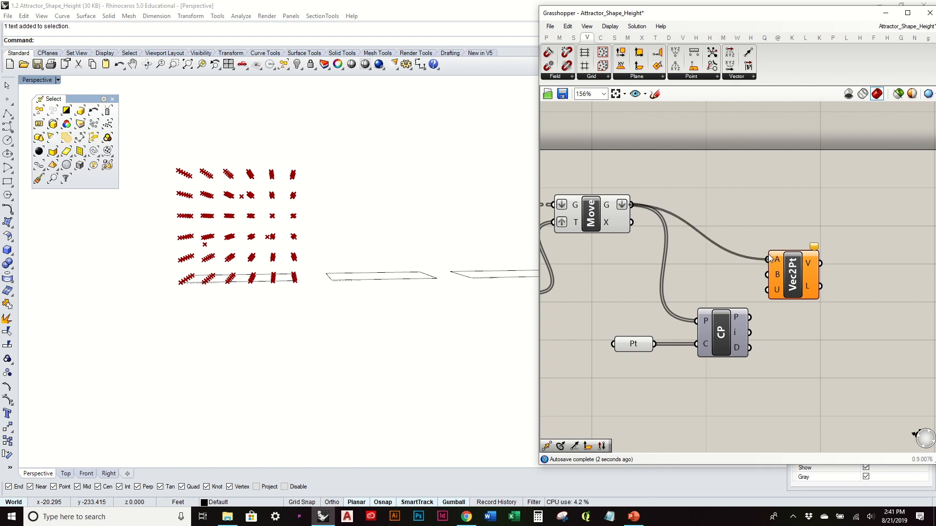
click(592, 210)
drag(750, 318, 768, 275)
mouse_move(811, 263)
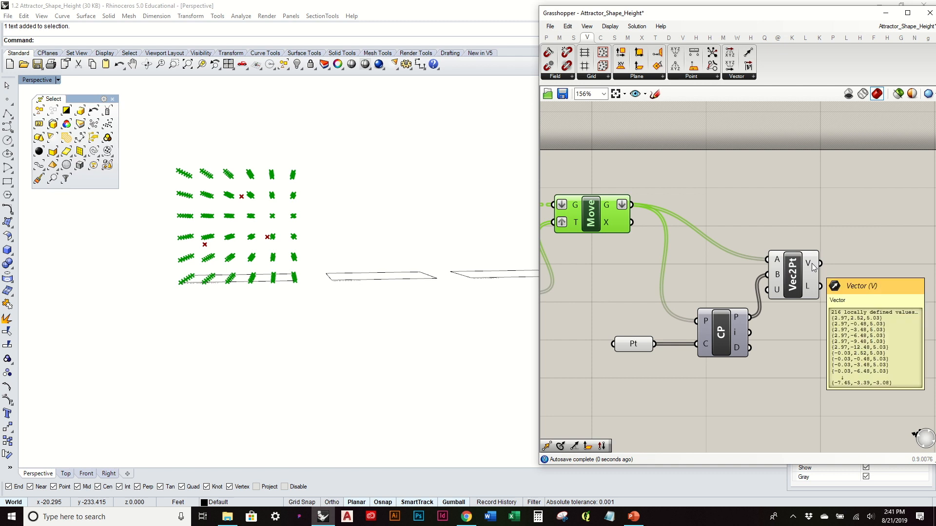
- Reposition the Vec2Pt component higher on the canvas, nearly level with the Move component's output
right_drag(812, 275, 755, 287)
drag(755, 299, 783, 262)
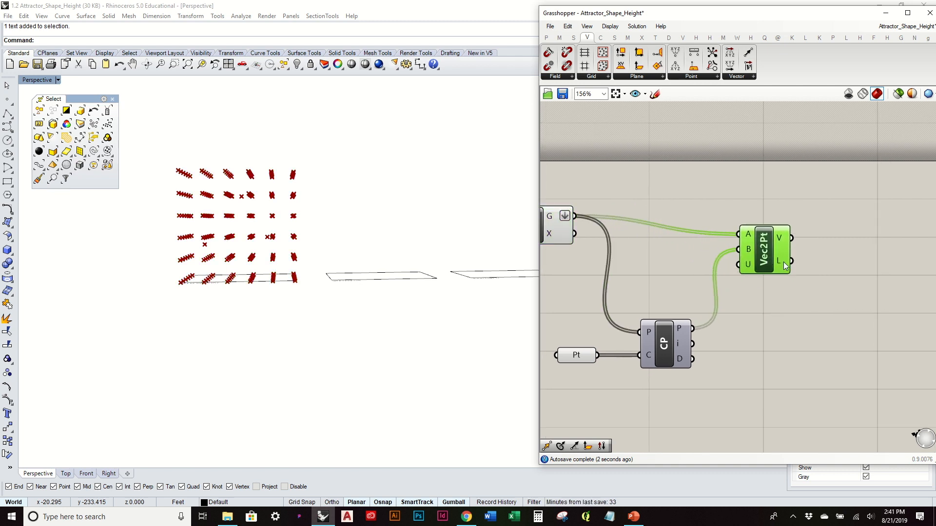
click(776, 298)
right_drag(322, 234, 318, 255)
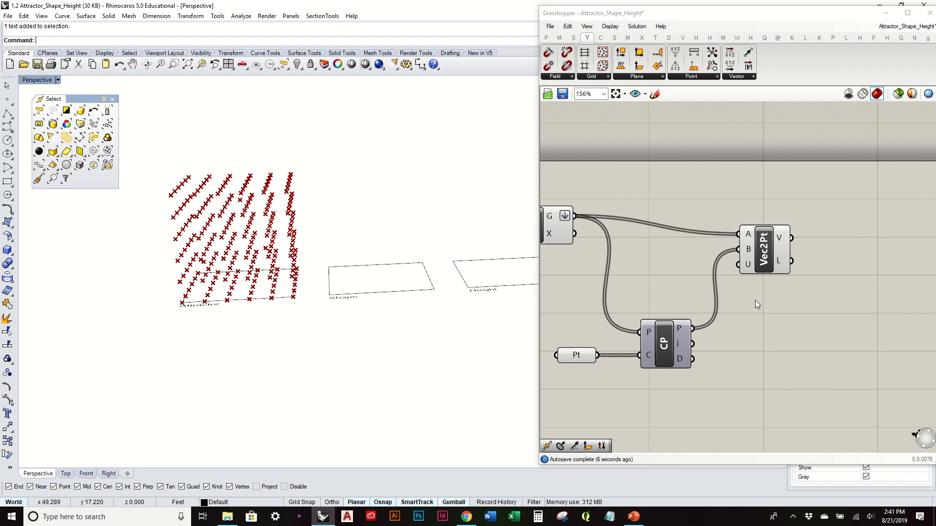
mouse_move(680, 360)
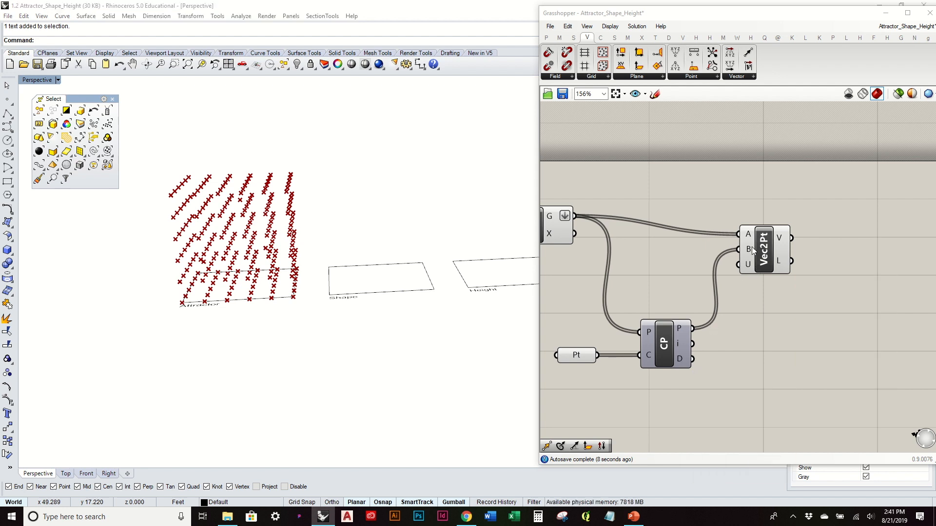
drag(757, 249, 742, 237)
click(762, 304)
- Move the CP component and its Pt parameter up and align them beneath the wire to Vec2Pt
drag(676, 365, 675, 341)
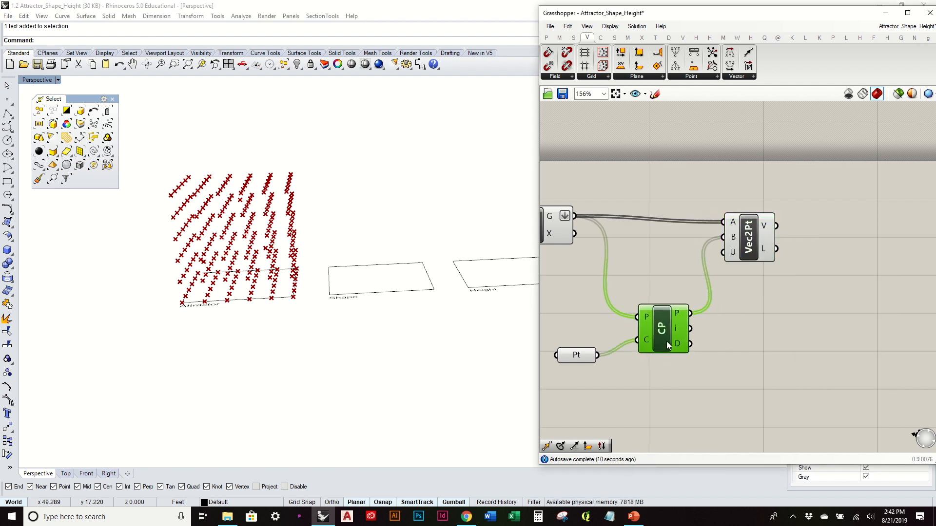
drag(580, 358, 583, 327)
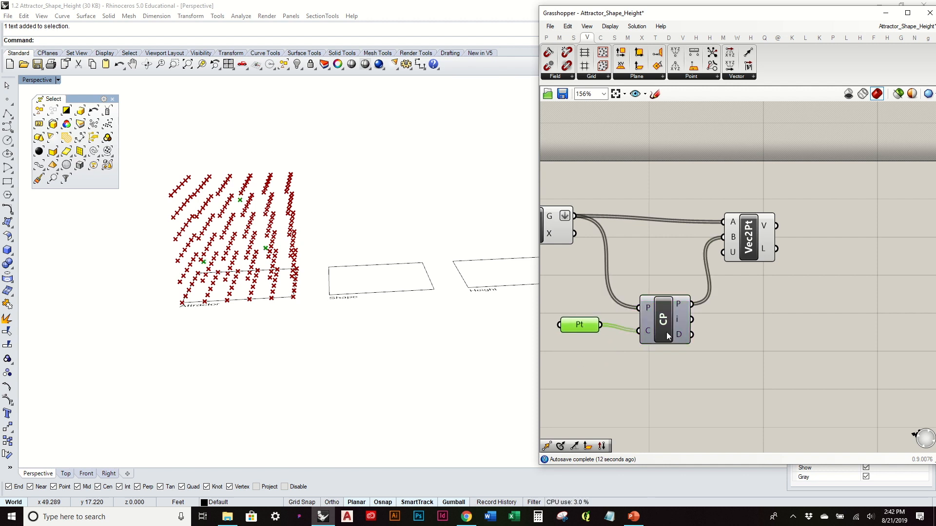
drag(667, 335, 667, 330)
right_drag(357, 238, 370, 215)
right_drag(217, 266, 266, 271)
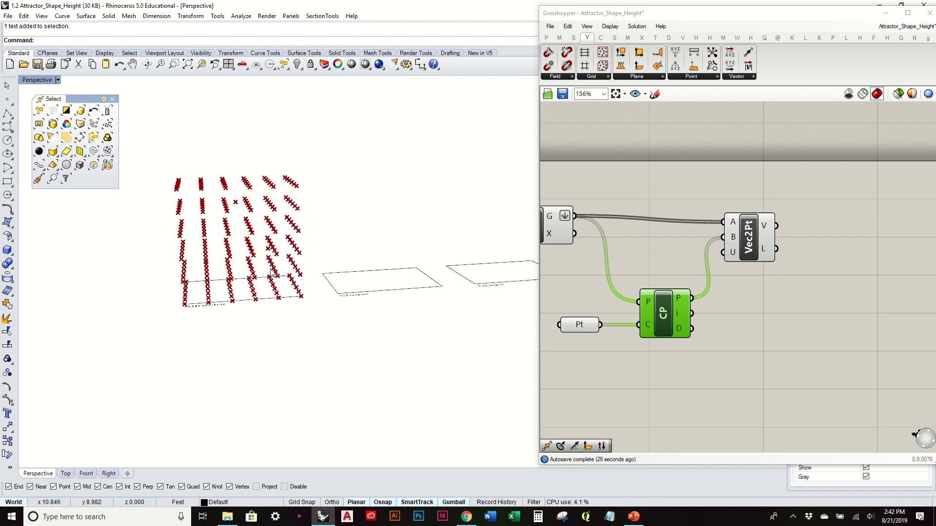
drag(750, 240, 757, 239)
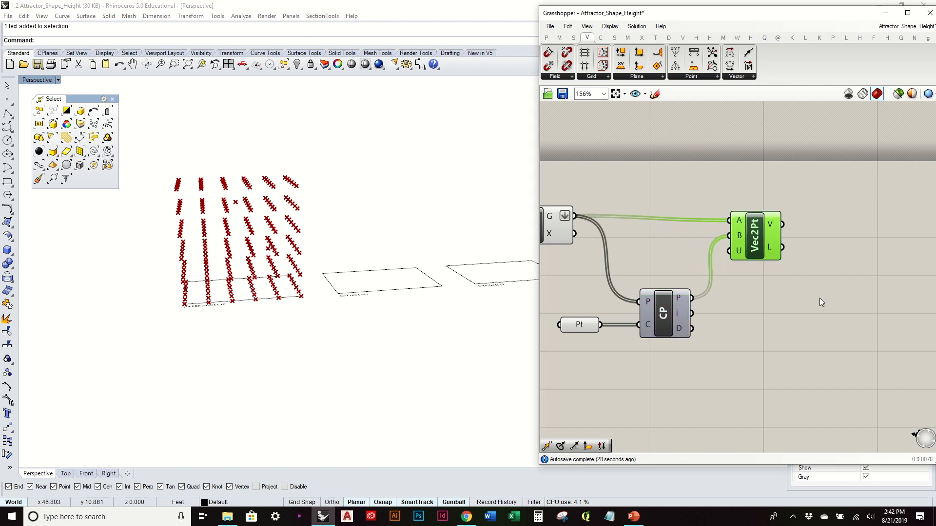
click(753, 327)
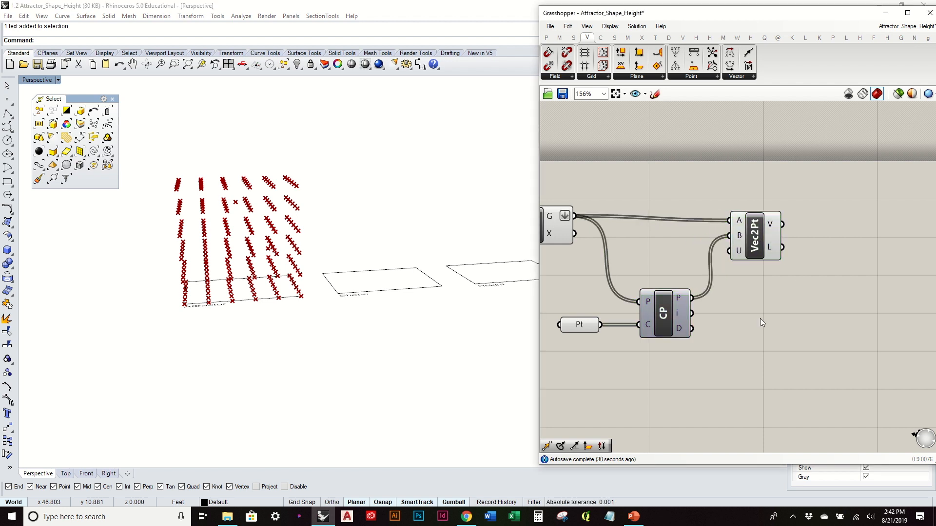
- Examine the point grid around the attractor points from several angles and distances
right_drag(385, 266, 352, 223)
scroll(222, 198, up, 5)
scroll(224, 200, down, 5)
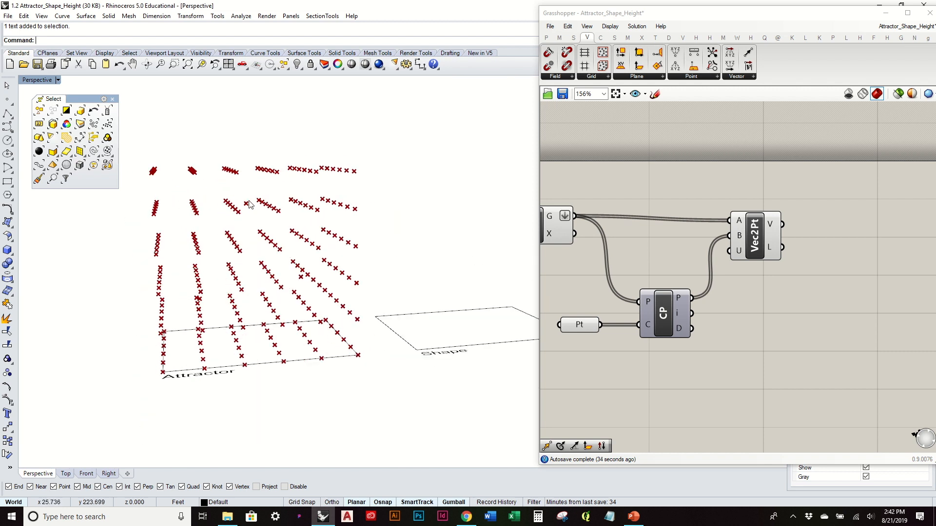
right_drag(251, 205, 240, 192)
right_drag(257, 225, 252, 220)
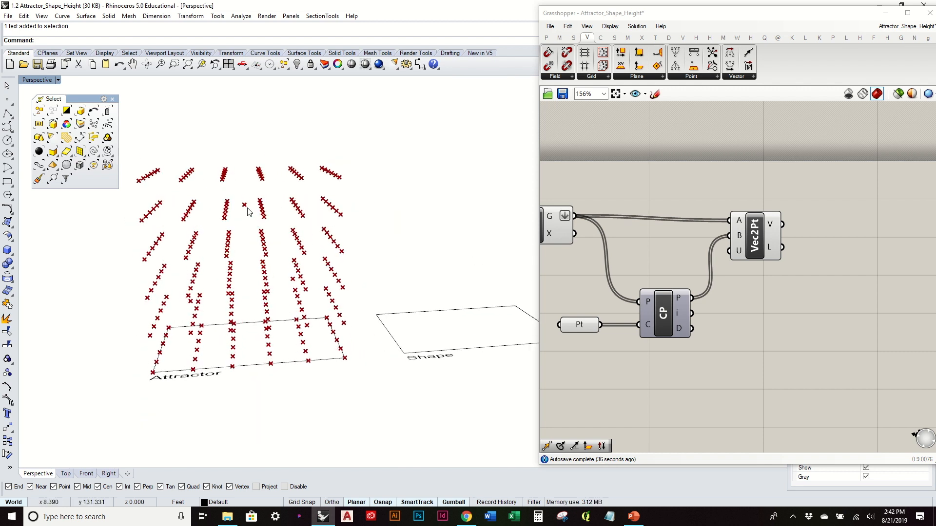
scroll(248, 208, up, 5)
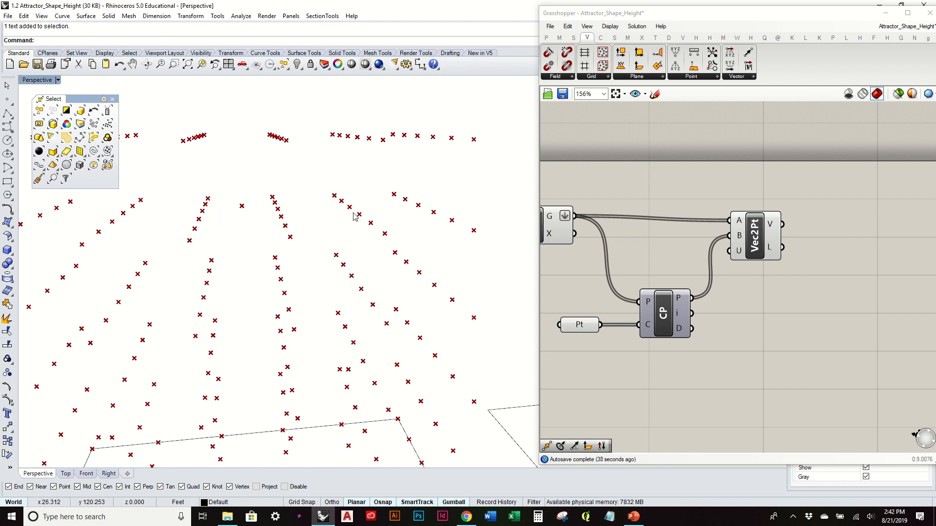
scroll(351, 213, down, 2)
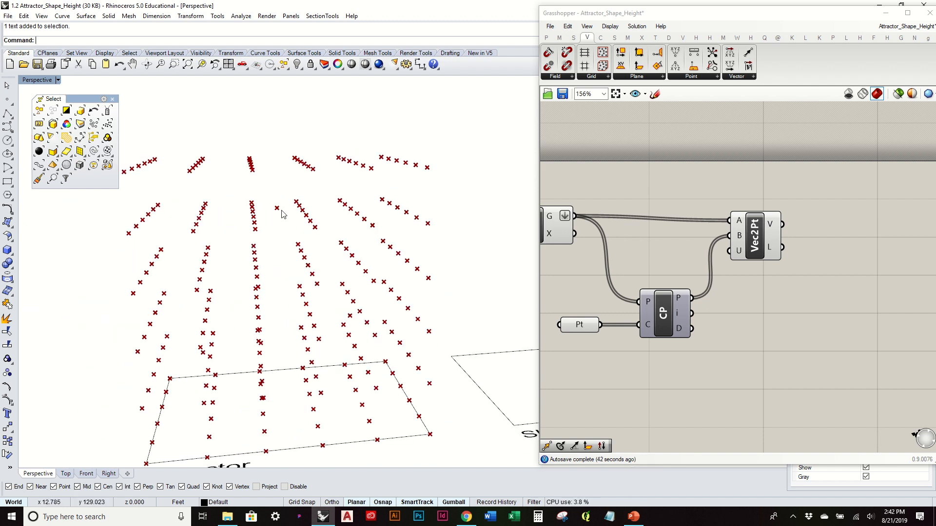
- Add an Amplitude component, wire Vec2Pt's V output to its V input, and align it level with Vec2Pt
scroll(281, 214, down, 1)
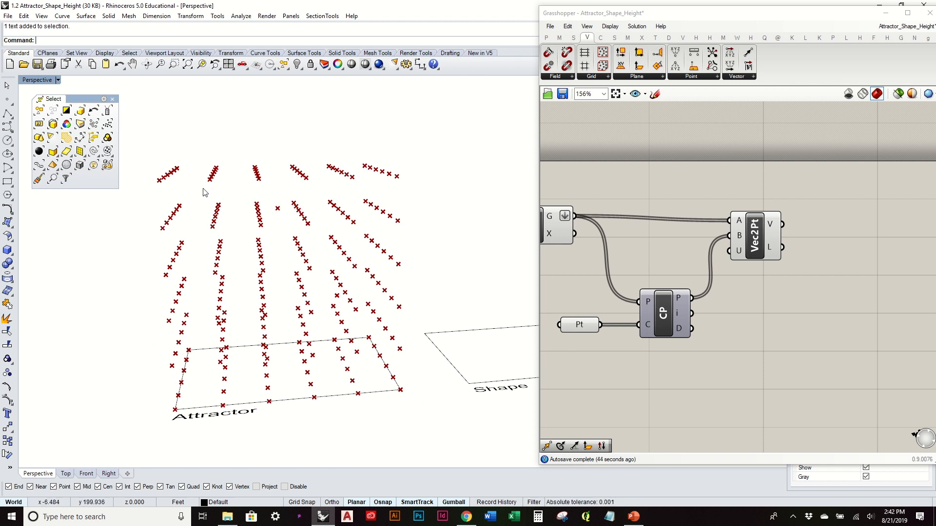
drag(763, 257, 758, 252)
right_drag(778, 284, 712, 286)
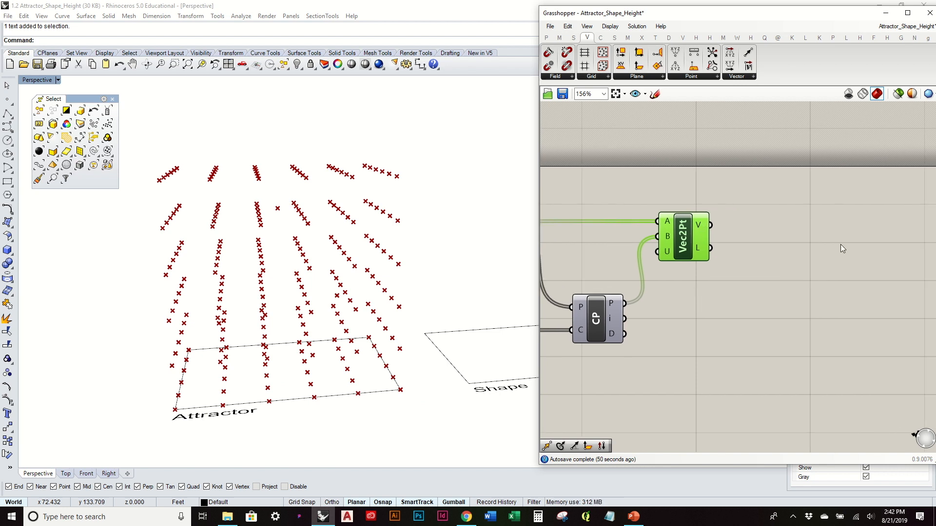
click(748, 78)
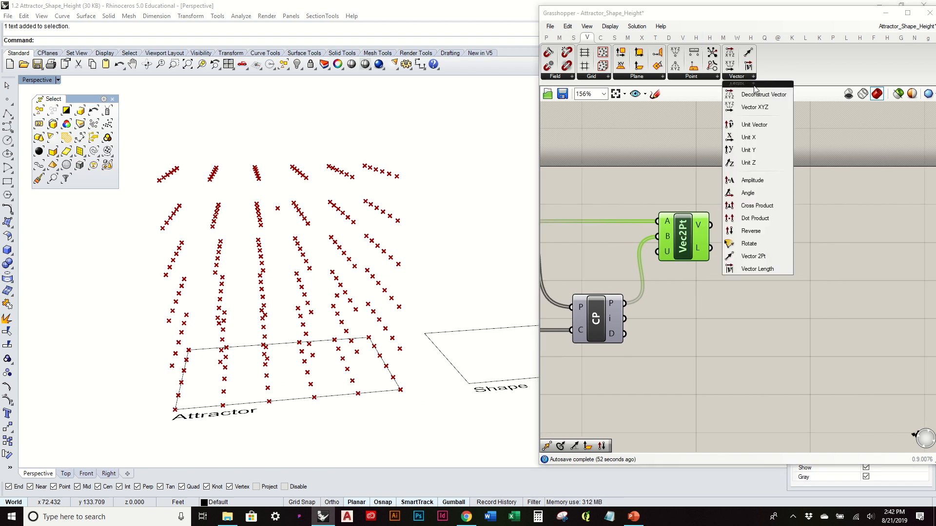
click(774, 181)
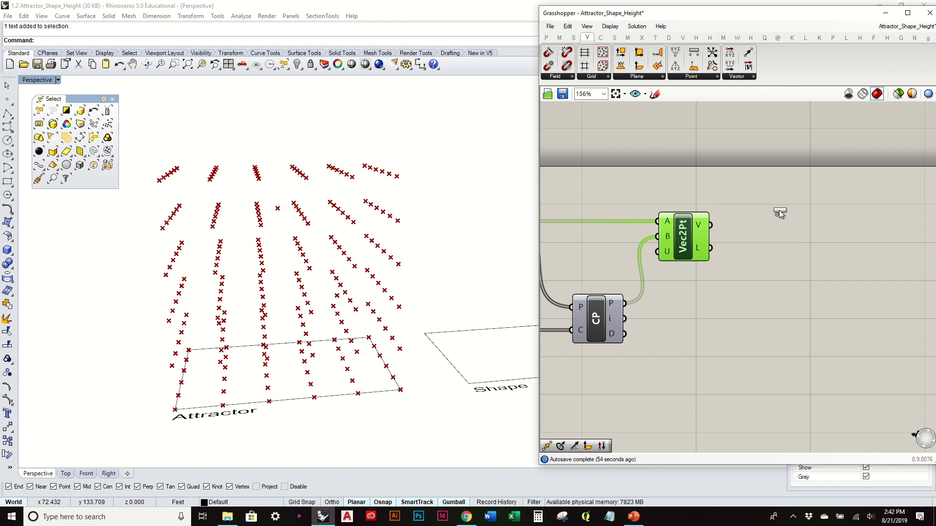
click(801, 275)
drag(710, 225, 836, 271)
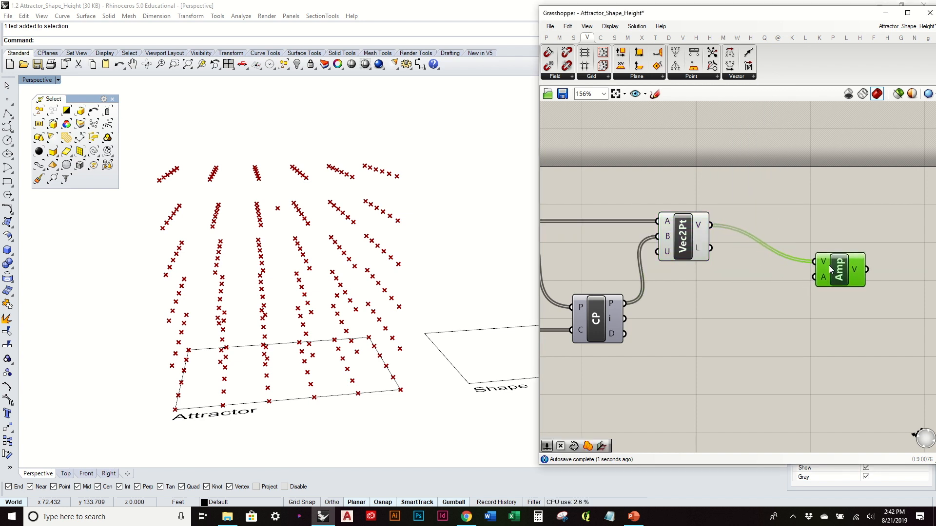
right_drag(791, 293, 778, 266)
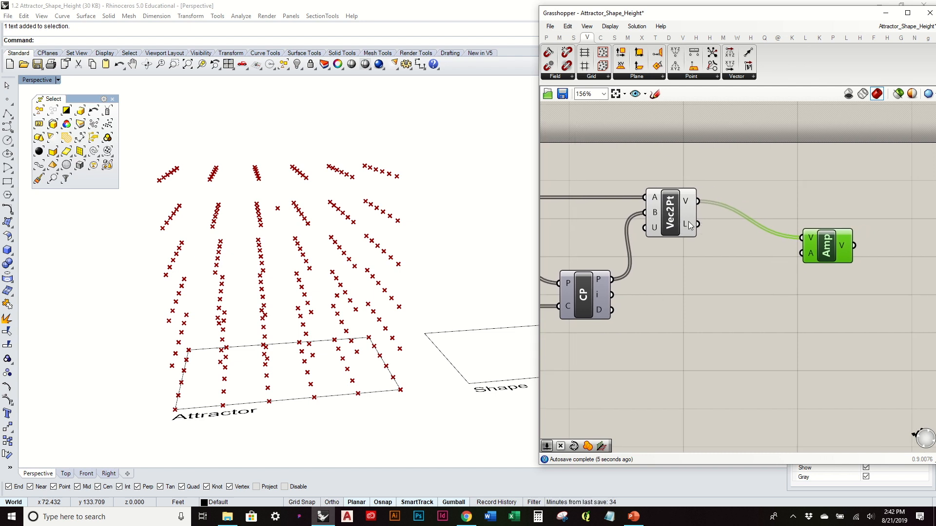
drag(828, 251, 829, 223)
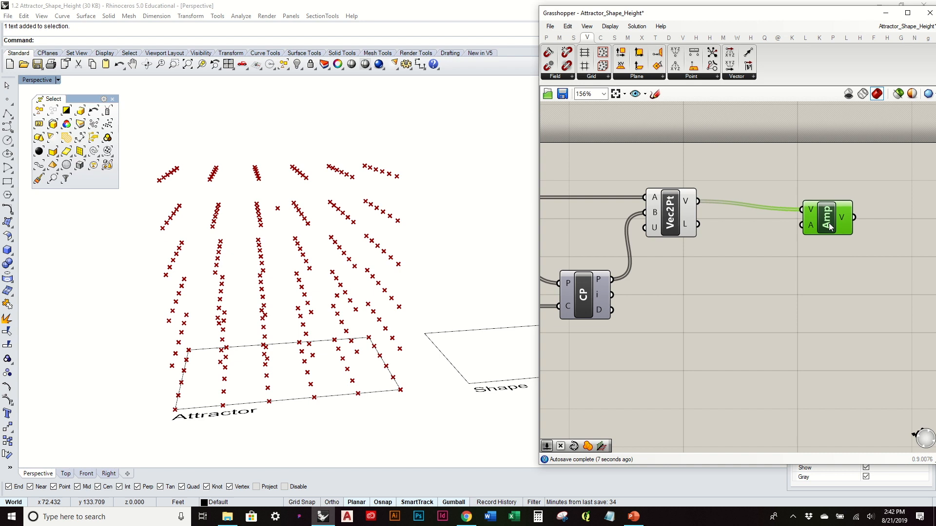
click(779, 261)
- Add a Division component below Amp and wire Vec2Pt's L output to its B input
right_drag(478, 274, 476, 257)
mouse_move(689, 225)
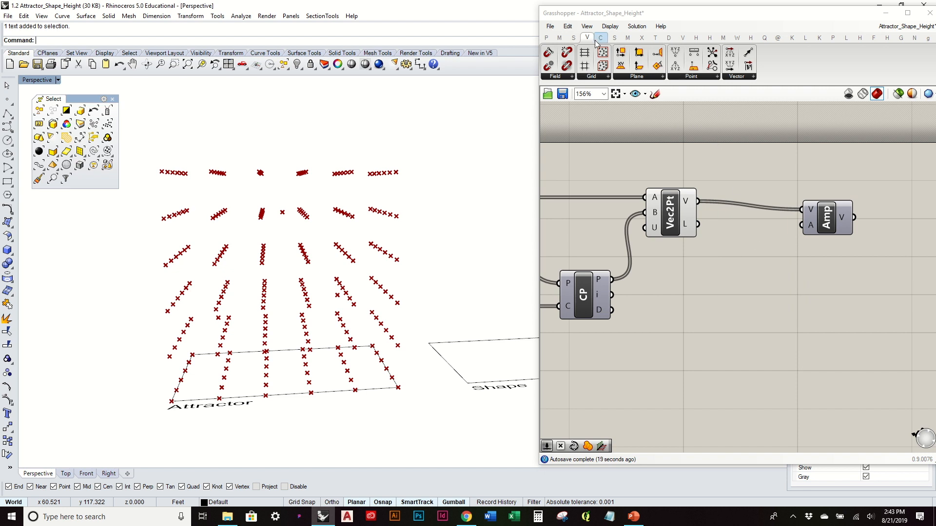
click(559, 39)
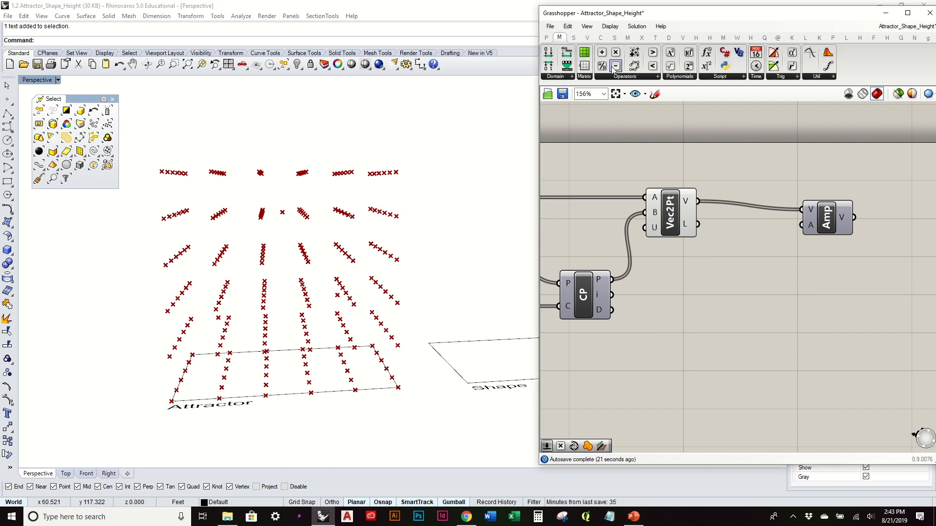
drag(604, 68, 778, 275)
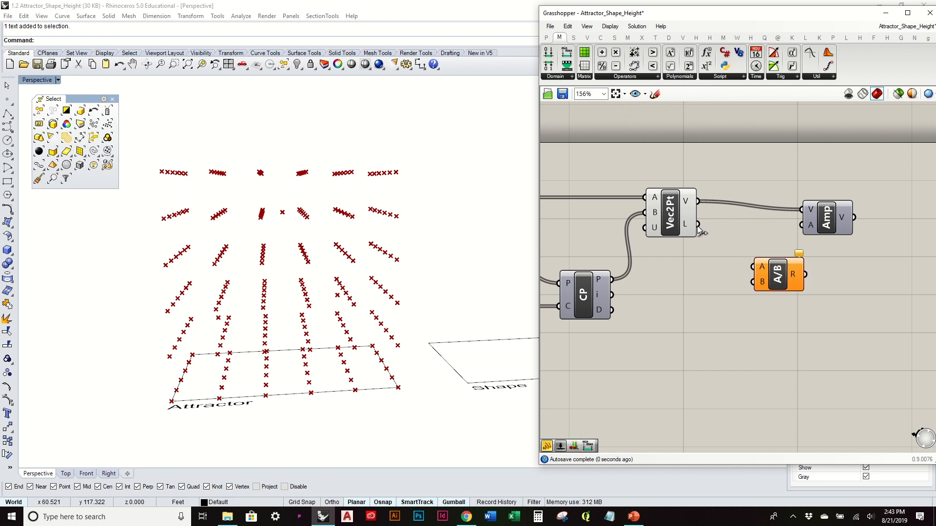
drag(698, 225, 753, 283)
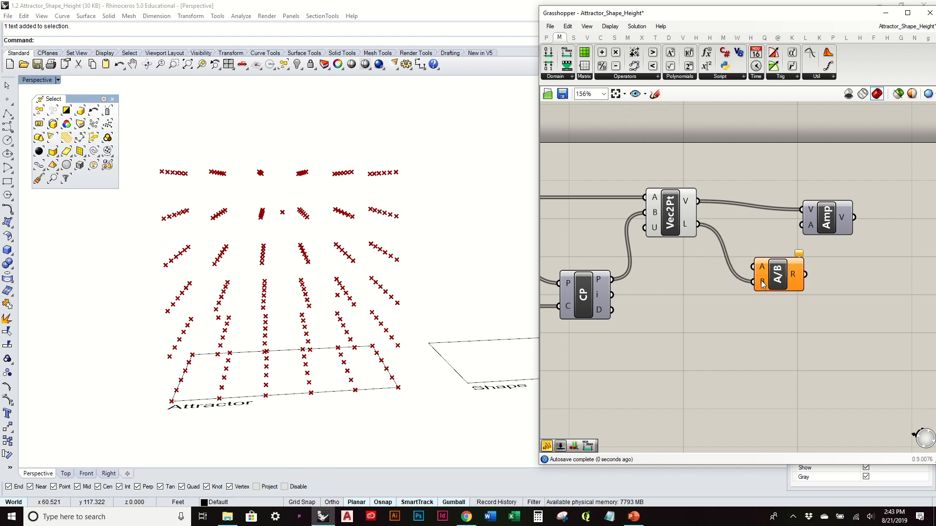
double_click(687, 321)
text(1)
key(Return)
click(680, 321)
key(Delete)
- Create a number slider with the value 2 and wire it to the Division component's A input
double_click(680, 320)
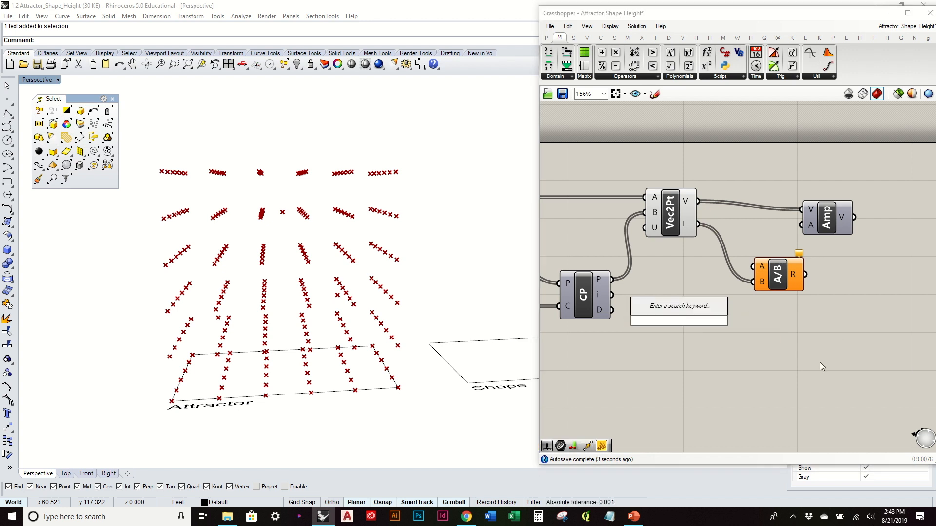
text(2)
key(Return)
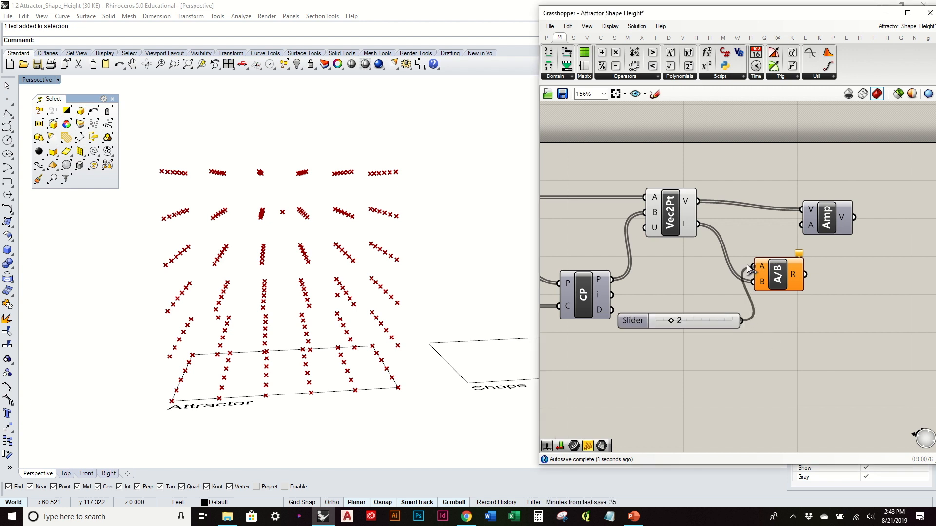
- Wire the Division result R to Amp's A input and place Amp just beyond the Division component
right_drag(816, 237, 740, 255)
drag(739, 256, 791, 245)
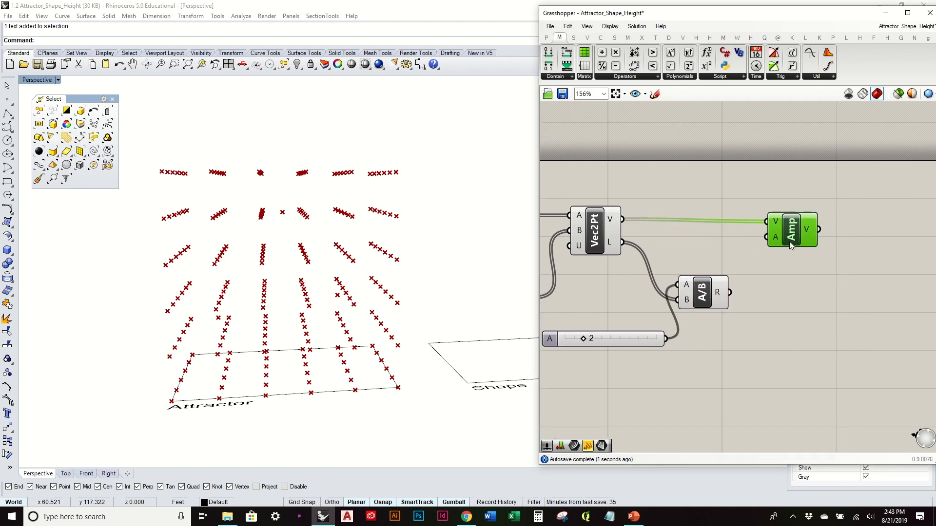
drag(764, 238, 769, 266)
click(730, 206)
right_drag(669, 208, 774, 236)
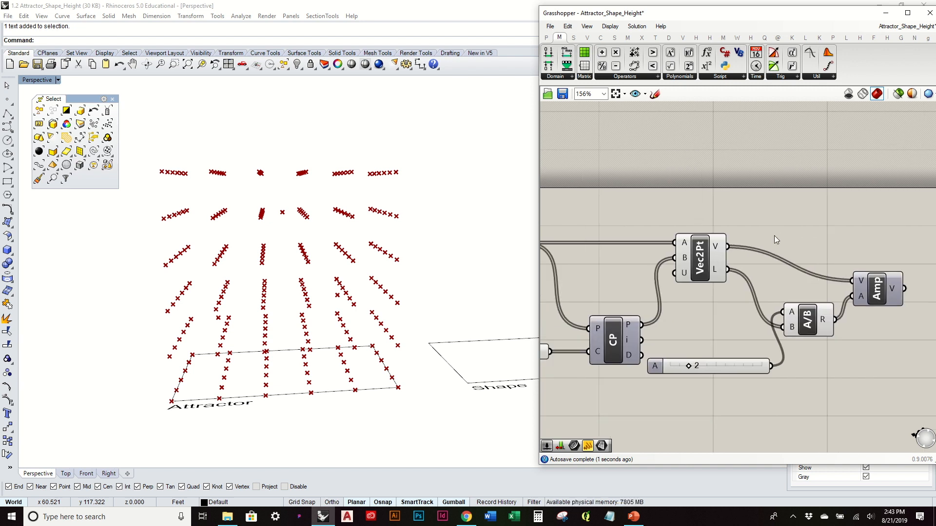
- Move the CP component with its Pt parameter closer to Vec2Pt and tidy their alignment
scroll(774, 238, down, 1)
drag(607, 326, 579, 304)
drag(633, 316, 621, 287)
click(669, 306)
drag(726, 254, 725, 258)
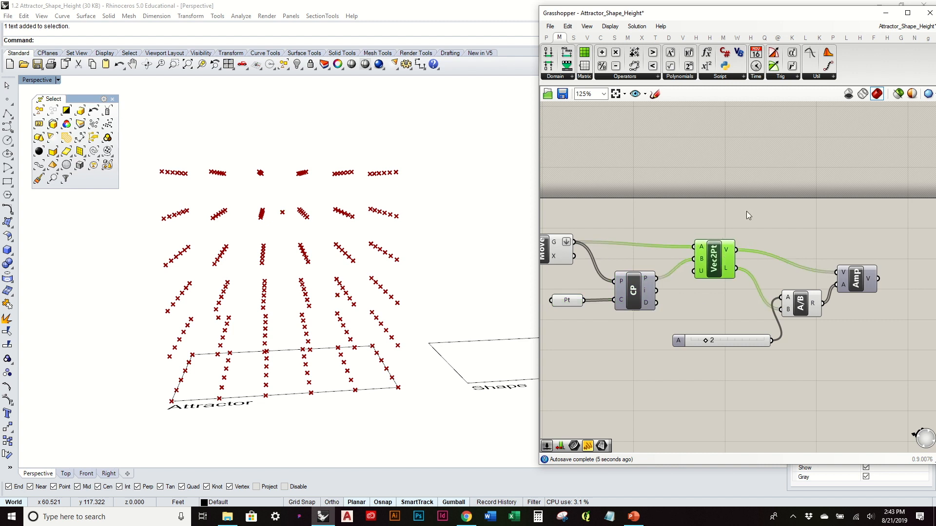
- Add a second Move component beyond Amp, wiring the first Move's G output to G and Amp's V output to T
double_click(747, 212)
text(move)
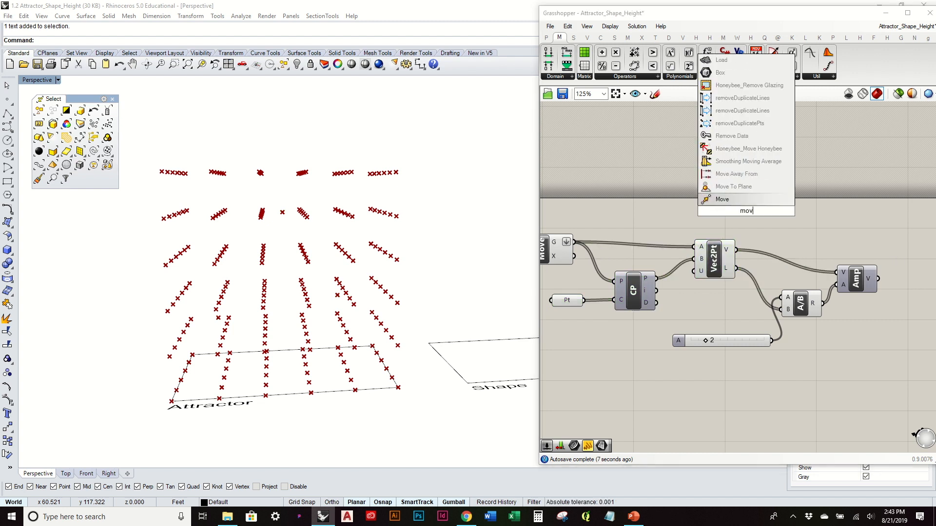
key(Return)
drag(575, 242, 726, 204)
right_drag(770, 222, 688, 236)
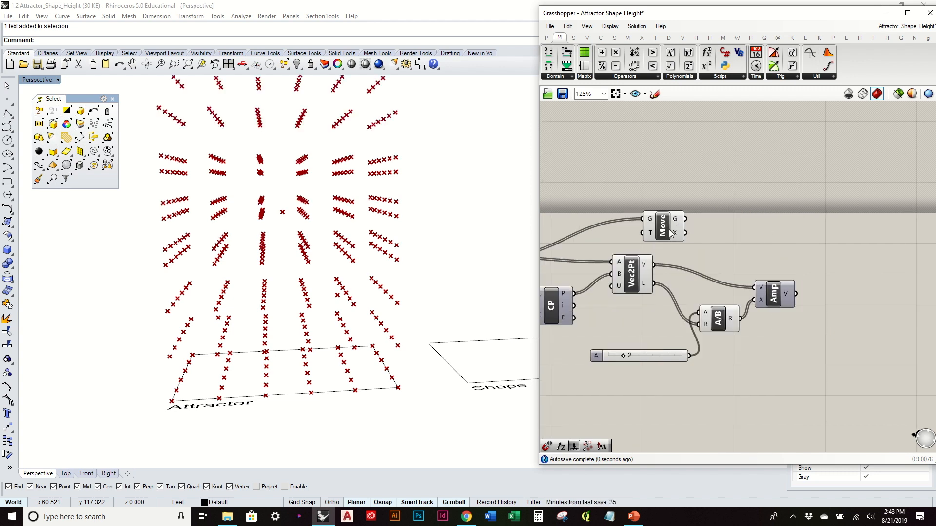
drag(671, 233, 870, 262)
drag(796, 294, 843, 248)
click(844, 283)
- Turn off the preview of the first Move component that supplies the original point grid
right_drag(449, 288, 502, 292)
scroll(700, 288, down, 3)
click(611, 280)
right_click(610, 279)
click(664, 297)
- Test the Division slider at 0 and 10 with the Pt attractor points highlighted, viewing the grid from different angles
scroll(723, 339, up, 3)
drag(714, 331, 699, 331)
right_drag(414, 302, 445, 255)
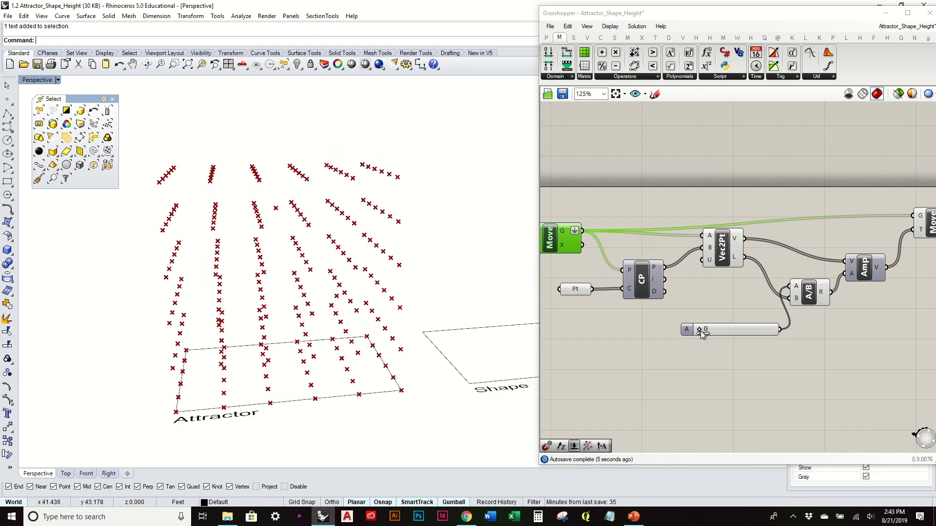
click(575, 289)
right_drag(326, 324, 318, 318)
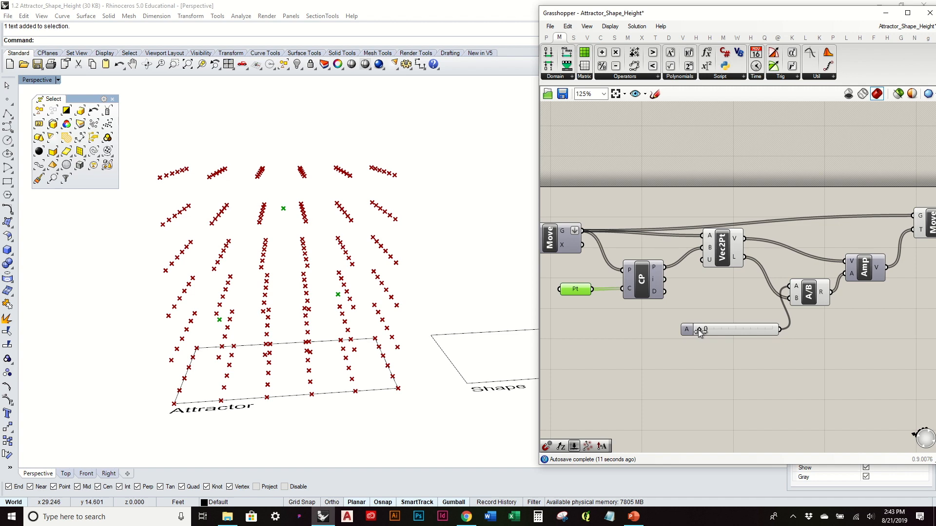
drag(699, 330, 768, 341)
click(380, 261)
right_drag(380, 261, 429, 293)
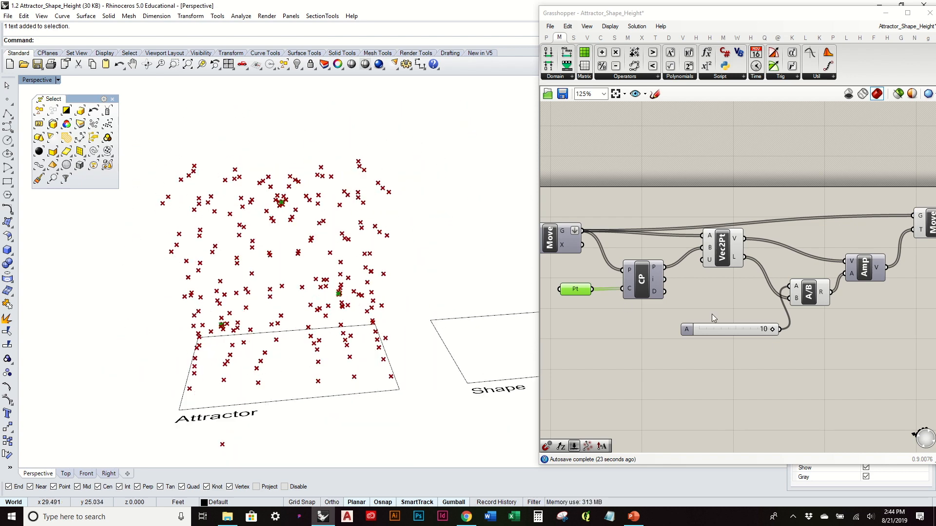
- Raise the Division slider's maximum to 30
double_click(686, 330)
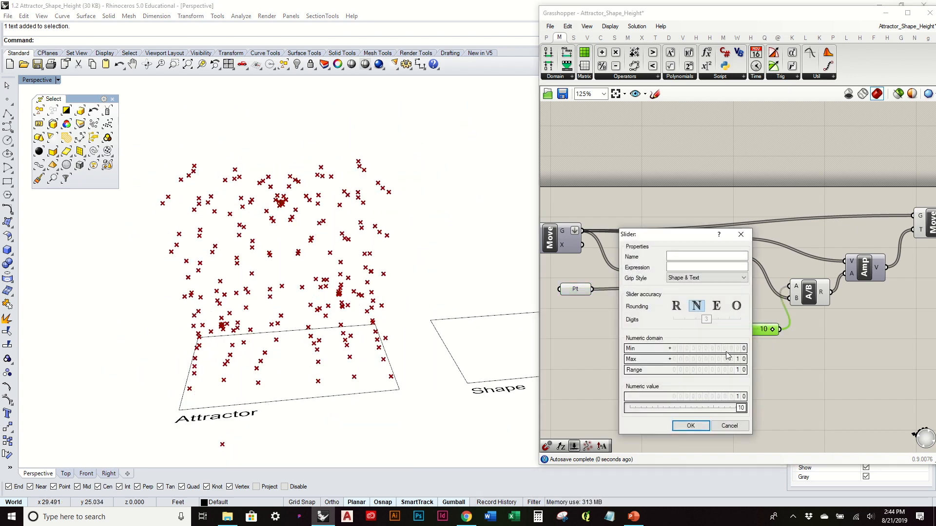
drag(739, 361, 743, 354)
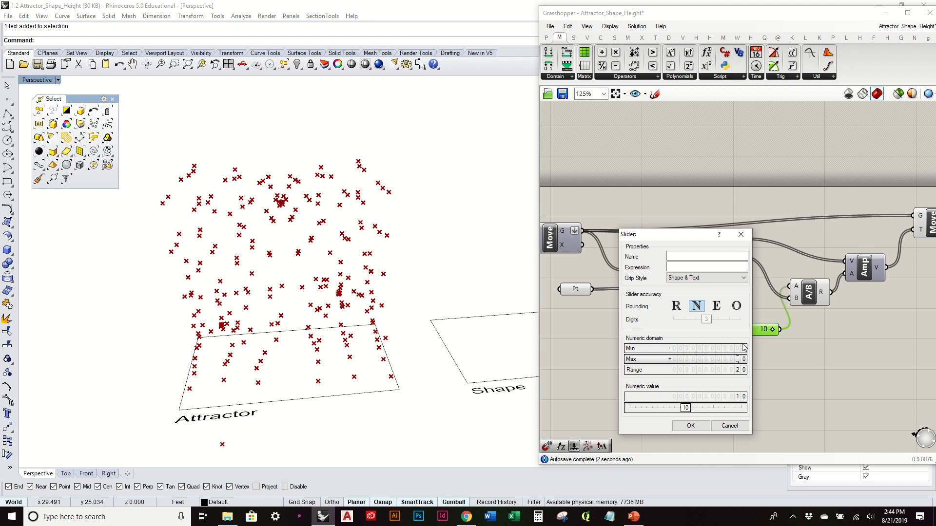
click(691, 425)
- Try a Division slider value of 22 to pull the grid points more strongly
right_drag(385, 258, 372, 238)
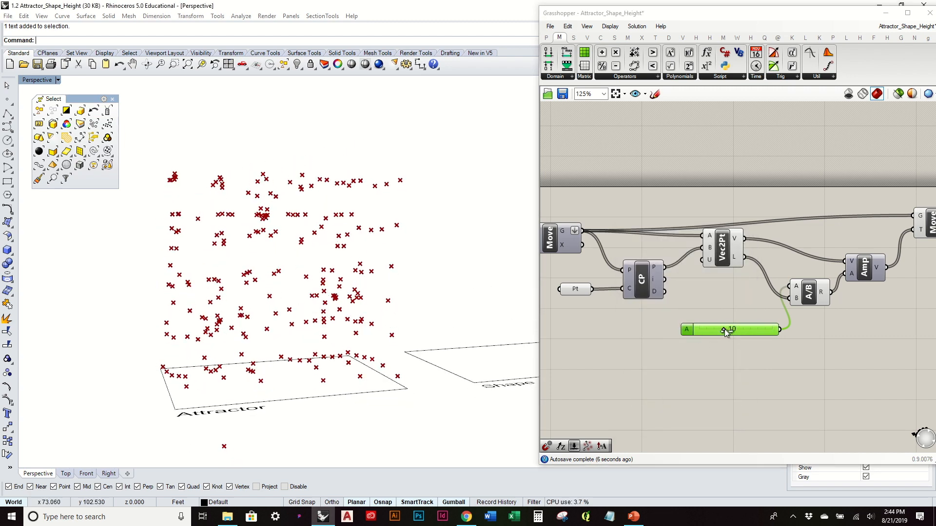
drag(729, 332, 751, 332)
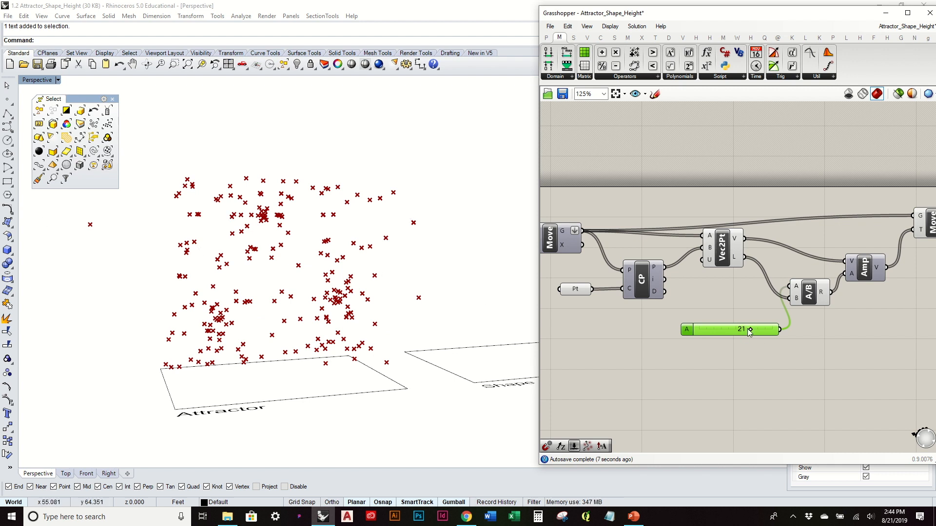
drag(749, 332, 752, 332)
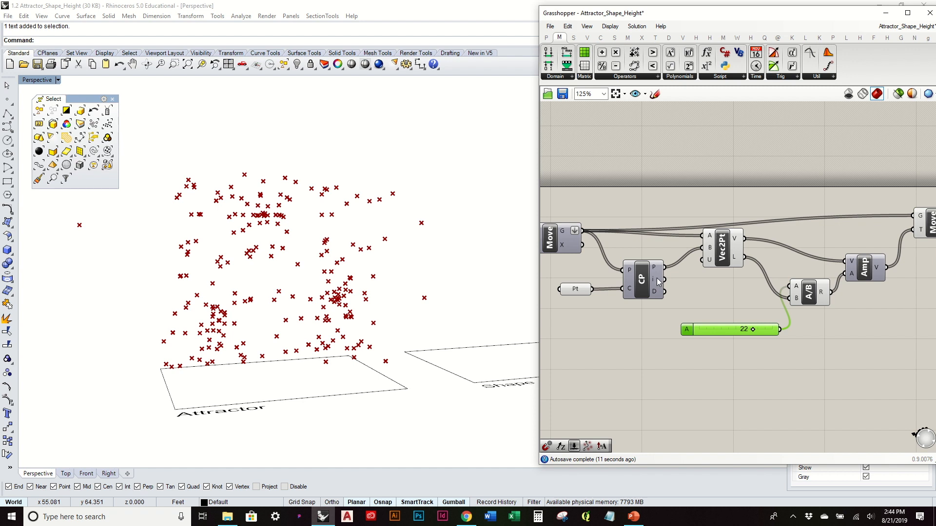
- Set the Division slider to 0 and view the point grid from another angle
right_drag(349, 218, 341, 244)
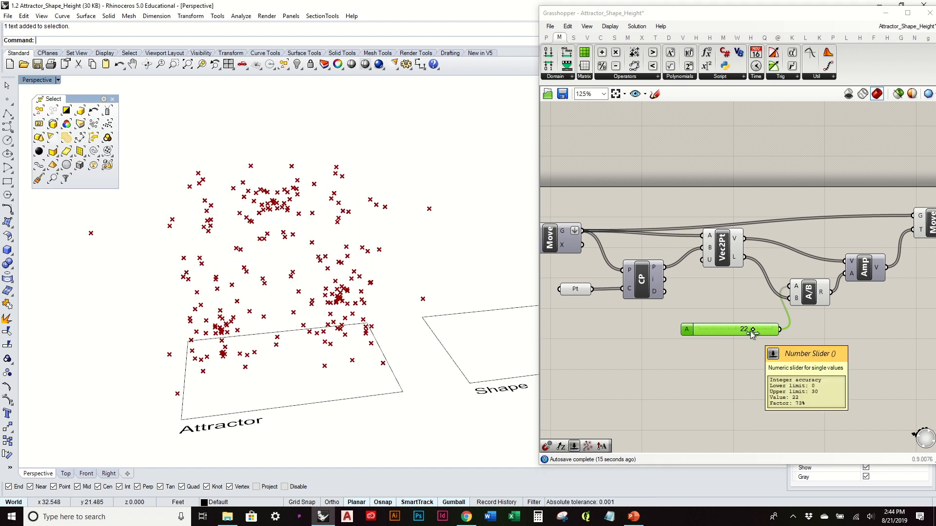
drag(750, 331, 639, 341)
right_drag(430, 294, 448, 284)
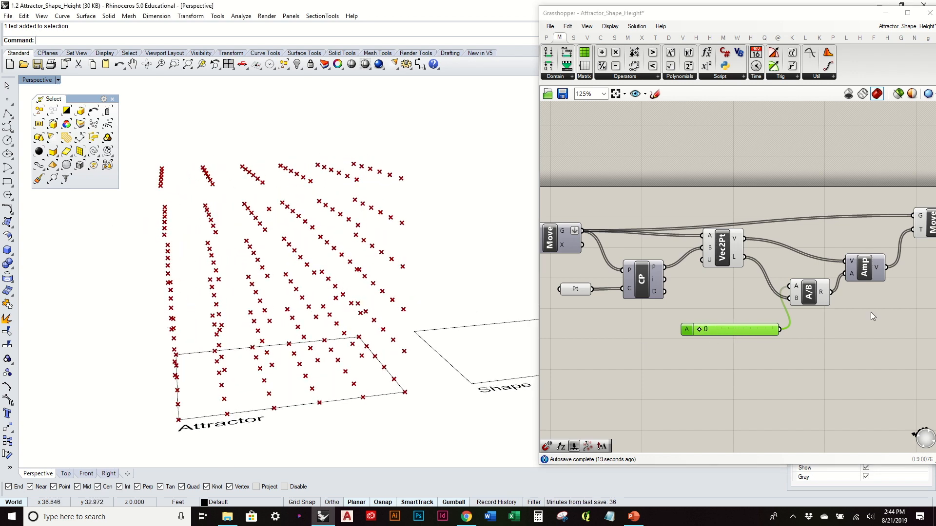
- Lower the A/B component and shift the second Move and Amp farther along to open space between Division and Amp
scroll(701, 312, down, 2)
scroll(858, 266, up, 5)
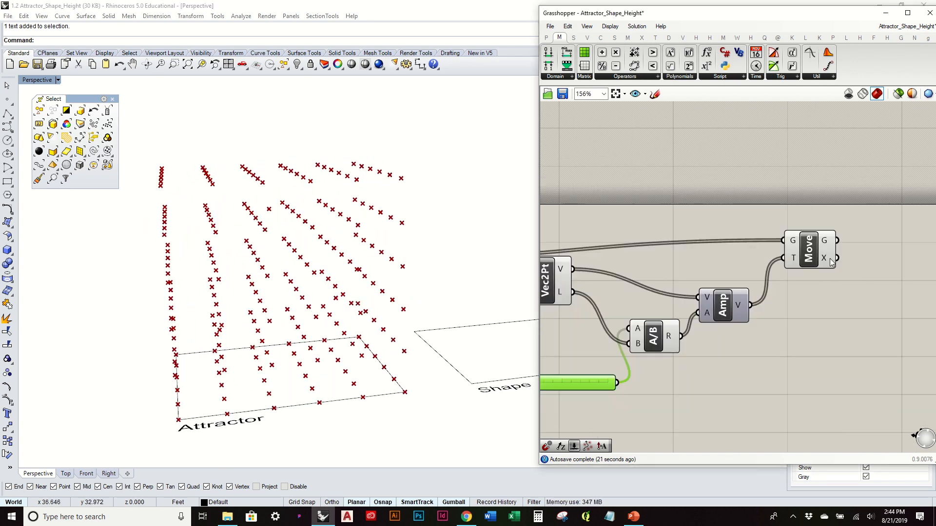
click(854, 265)
click(765, 237)
mouse_move(765, 237)
right_down()
mouse_move(881, 231)
mouse_move(796, 231)
mouse_move(806, 229)
right_up()
drag(780, 326, 785, 348)
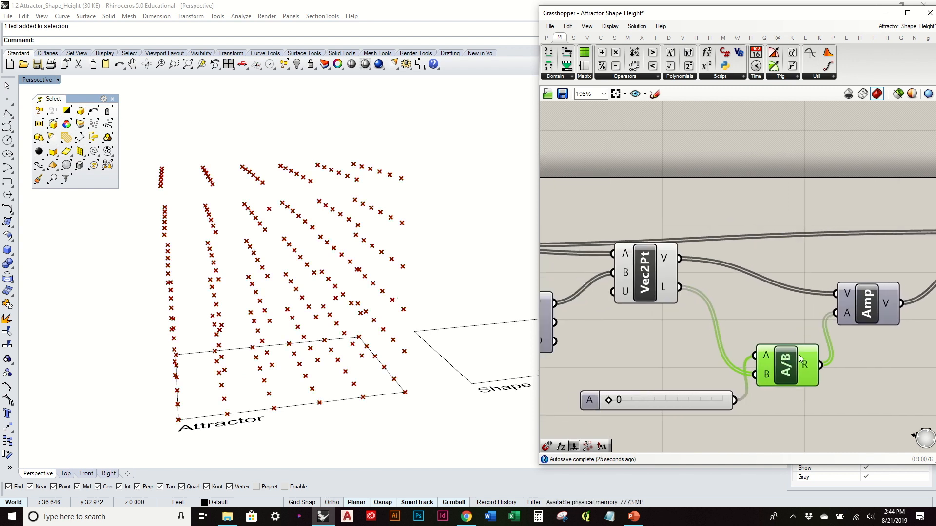
scroll(731, 360, down, 1)
right_drag(727, 336, 653, 318)
scroll(831, 331, down, 1)
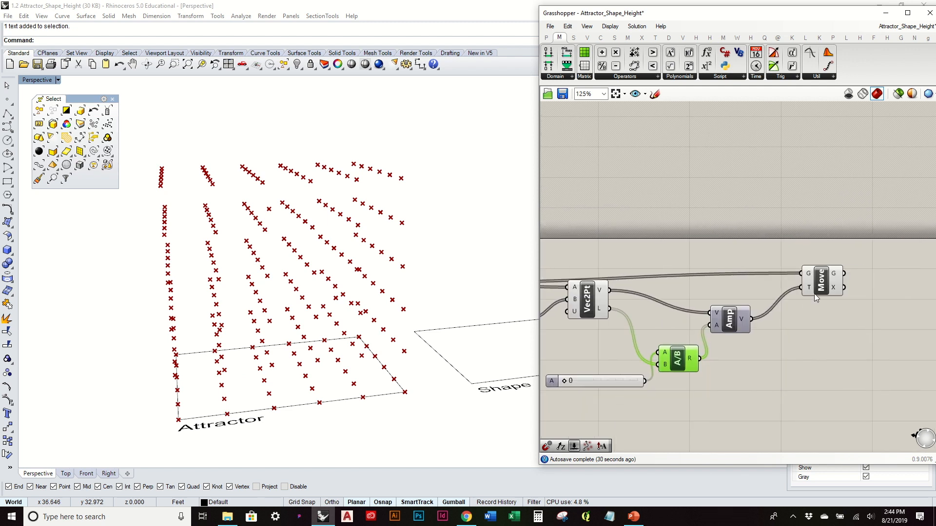
drag(814, 293, 841, 288)
drag(737, 319, 784, 314)
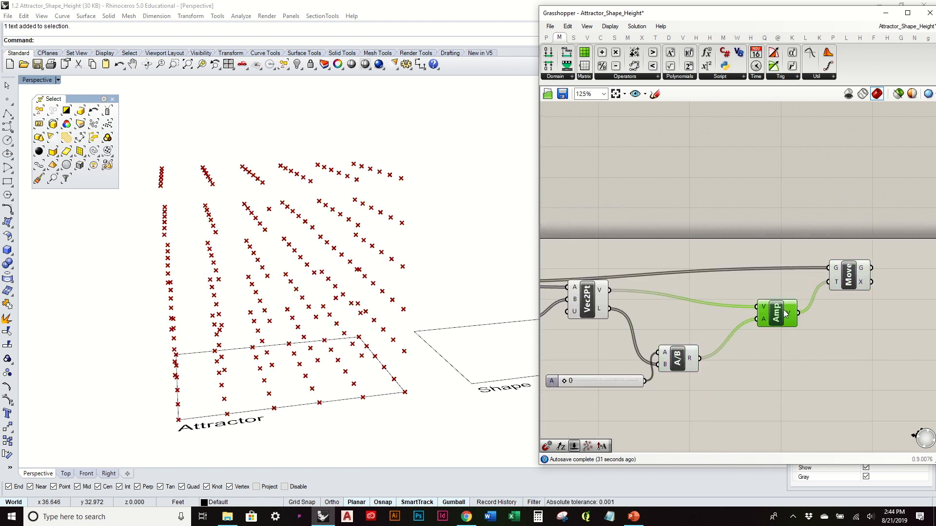
- Add a Minimum component and place it just below Amp, beside the Division component
click(818, 79)
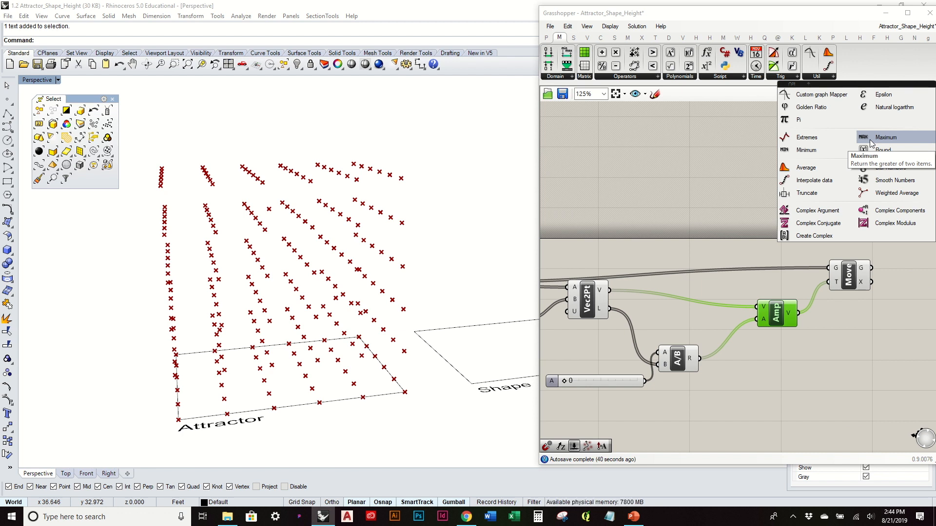
click(822, 152)
click(772, 387)
scroll(682, 373, up, 1)
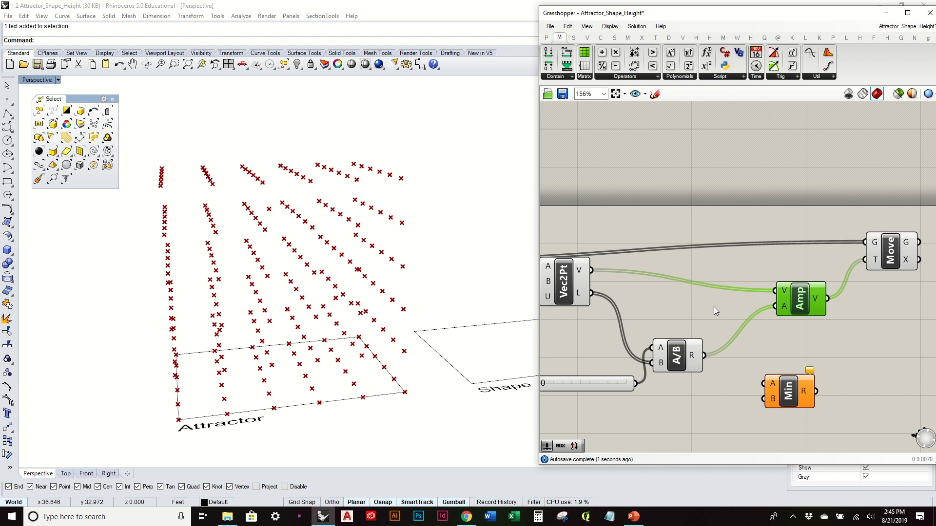
drag(787, 392, 779, 378)
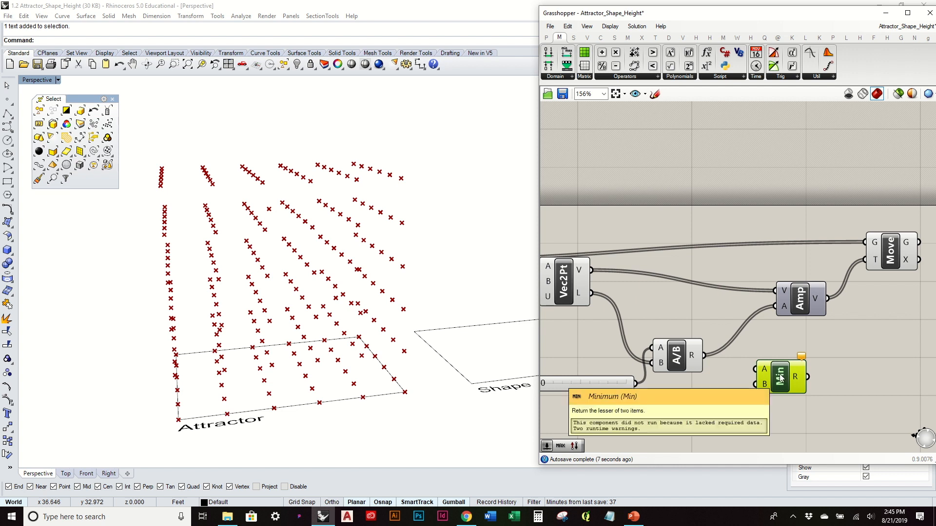
- Wire the Vec2Pt length output into Min's A input and the A/B result into Min's B input
drag(780, 377, 781, 370)
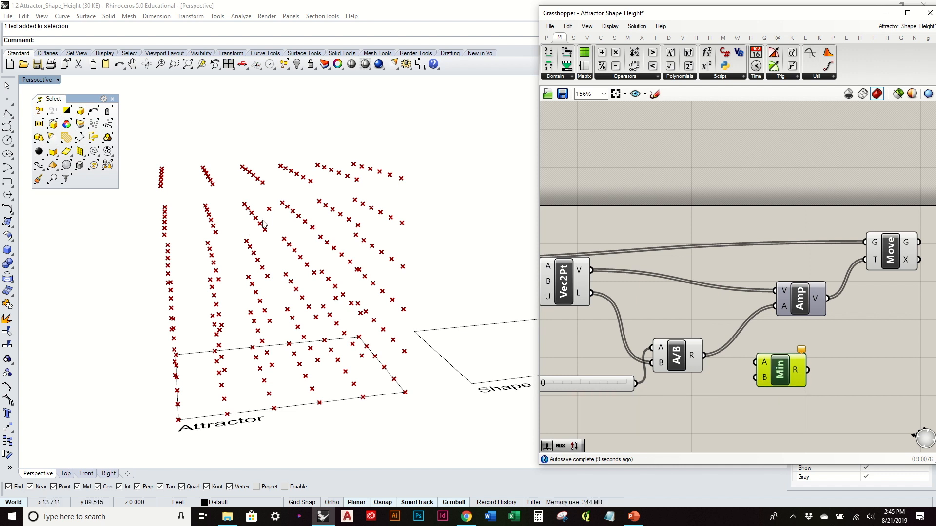
right_drag(734, 334, 764, 332)
drag(719, 359, 721, 373)
click(726, 325)
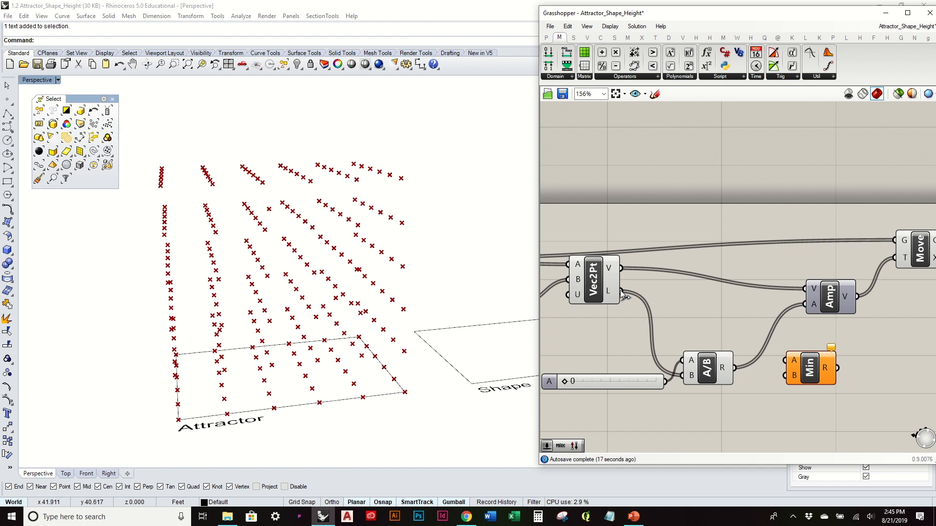
drag(636, 301, 788, 361)
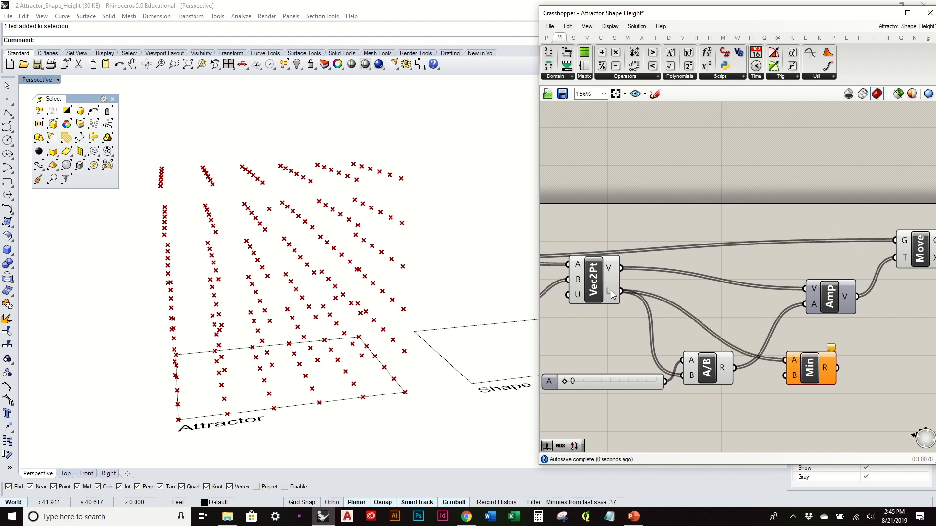
mouse_move(724, 372)
drag(762, 371, 783, 374)
- Connect the Min result to Amp's amplitude input and place Min between A/B and Amp
right_drag(783, 365, 640, 364)
drag(672, 294, 690, 291)
drag(696, 368, 679, 306)
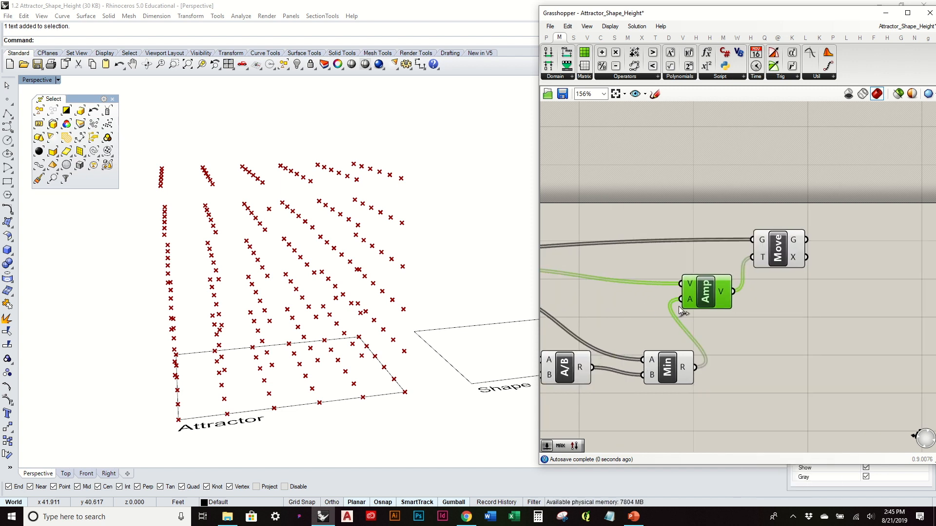
drag(673, 362, 643, 306)
right_drag(656, 326, 806, 331)
scroll(806, 331, down, 1)
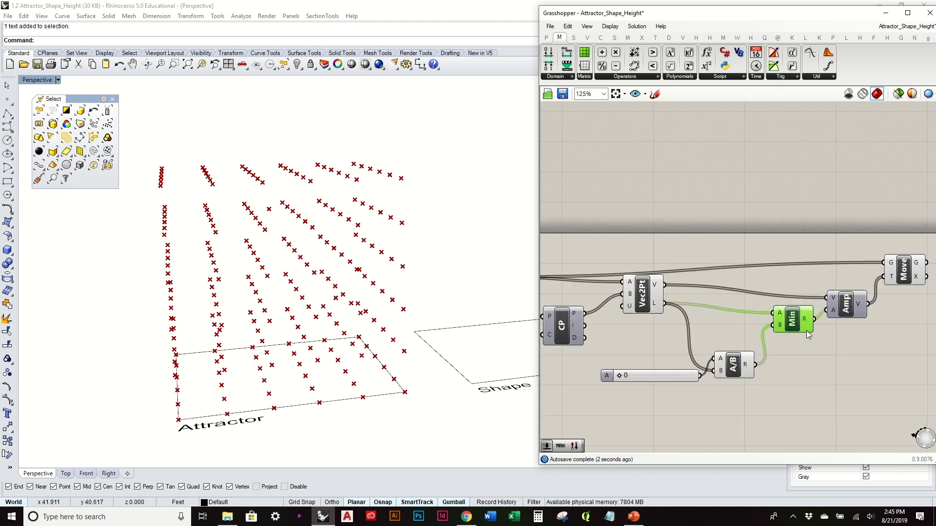
- Set the Division slider's maximum to 70
drag(622, 376, 595, 376)
double_click(607, 377)
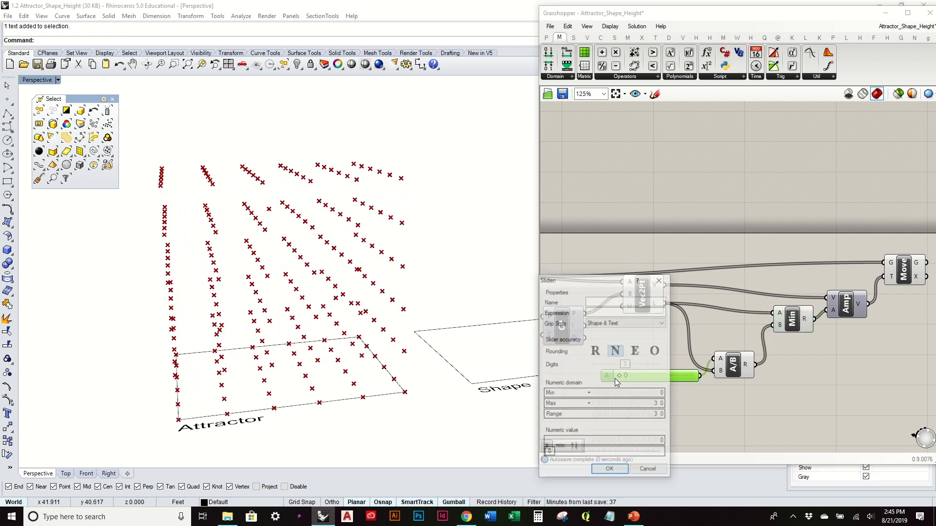
drag(658, 406, 656, 387)
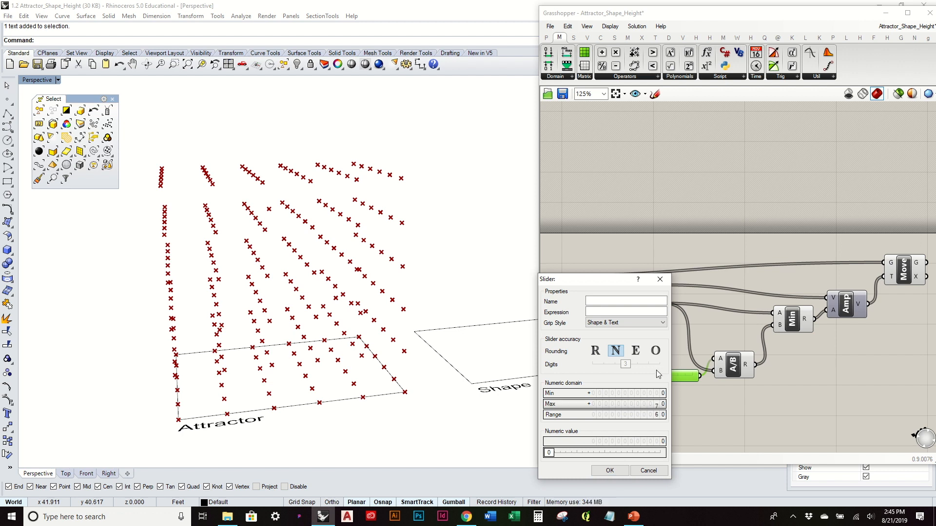
click(609, 470)
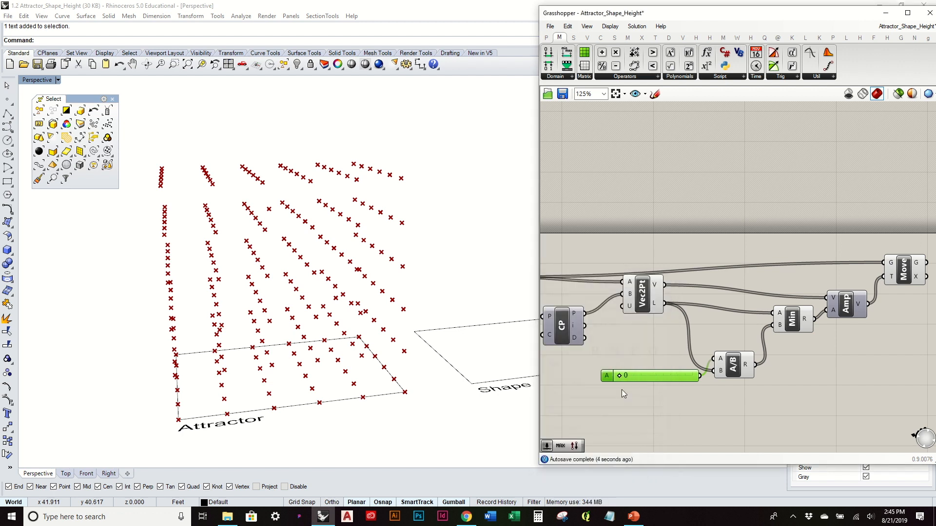
- Try Division slider values of 70 and 28 with the attractor points highlighted, and return the slider to 0
drag(619, 377, 724, 388)
right_drag(426, 307, 467, 343)
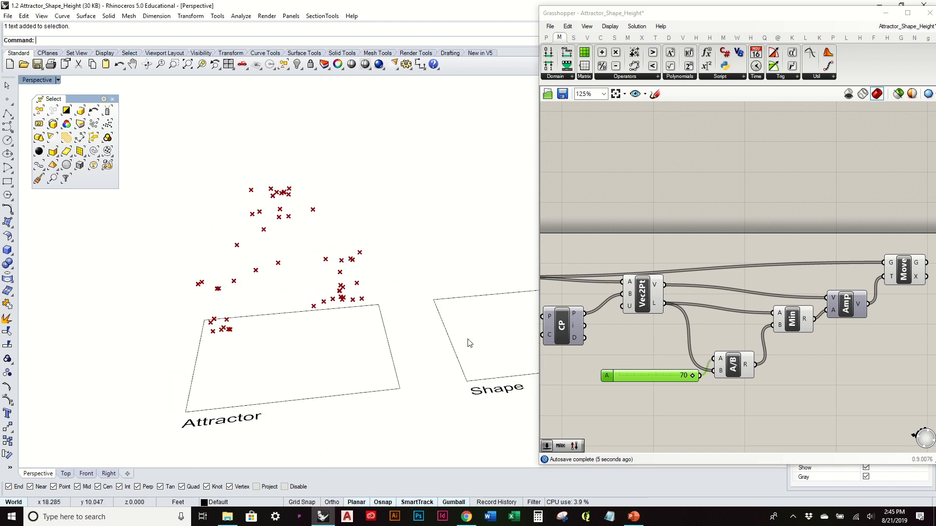
drag(692, 376, 649, 377)
right_drag(645, 301, 771, 304)
click(623, 340)
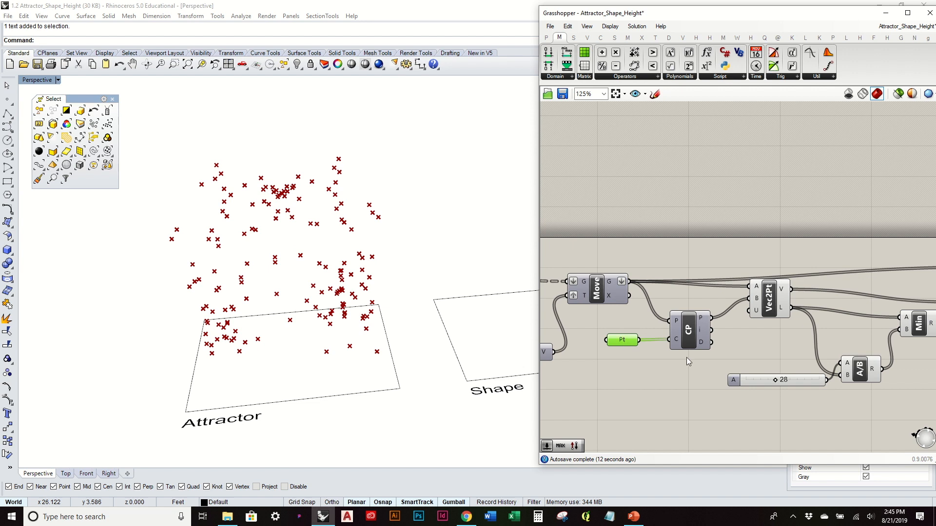
drag(774, 383, 734, 388)
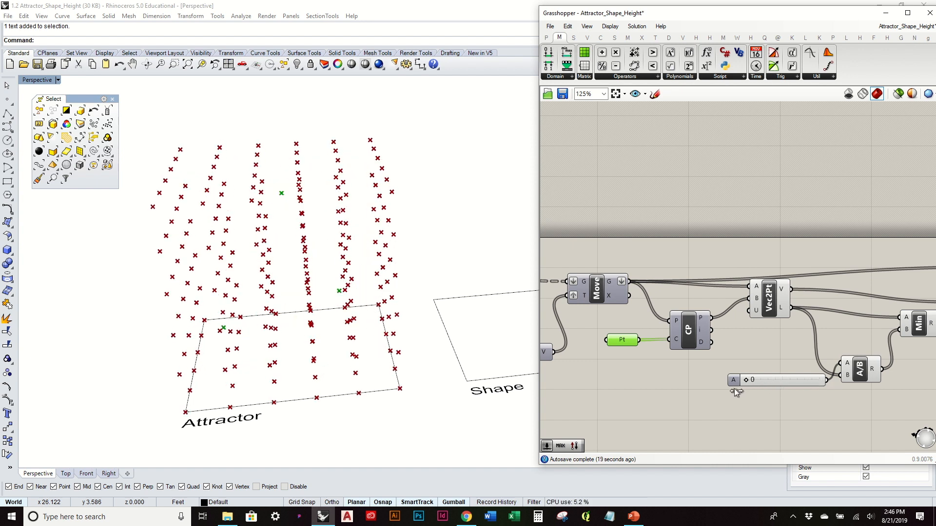
right_drag(414, 316, 383, 327)
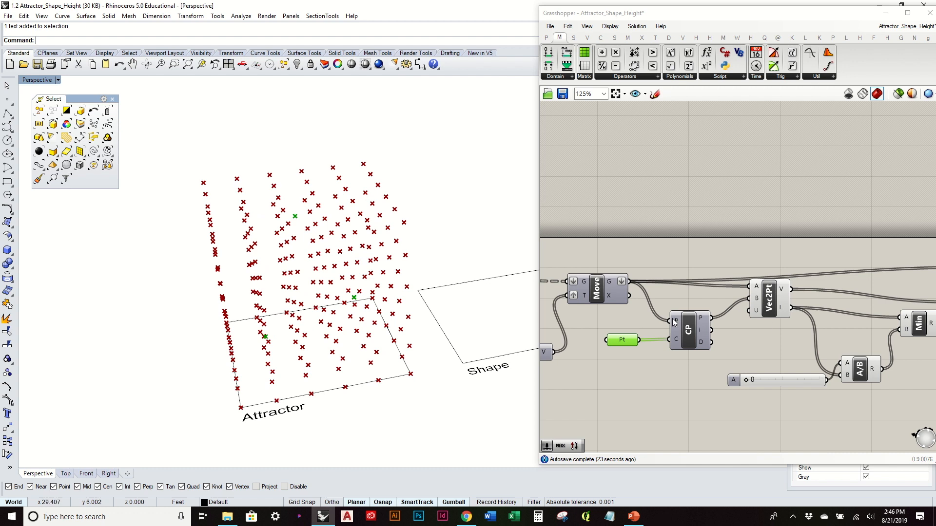
- Raise the second Move component slightly and align Amp level with the Vec2Pt vector output
right_drag(807, 330, 631, 343)
click(852, 289)
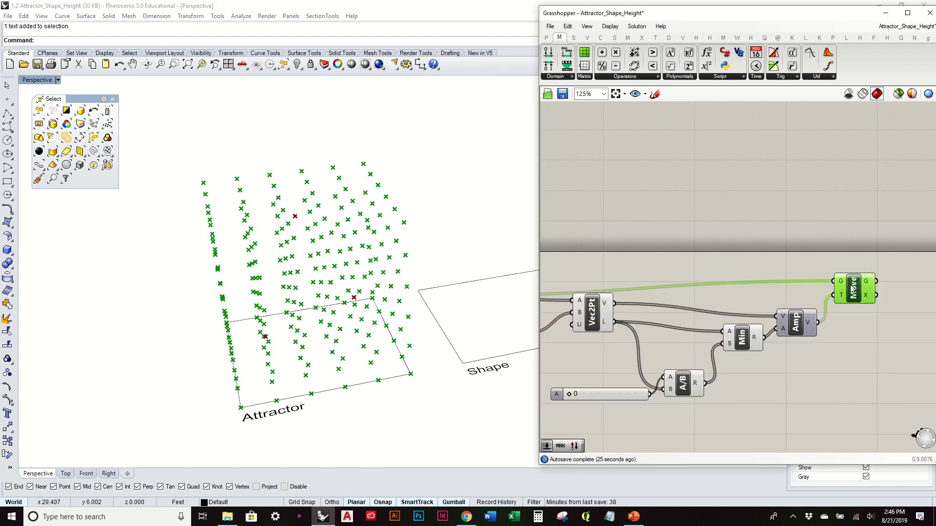
drag(852, 289, 873, 274)
click(850, 316)
mouse_move(621, 295)
right_down()
mouse_move(767, 296)
mouse_move(632, 301)
right_up()
click(569, 298)
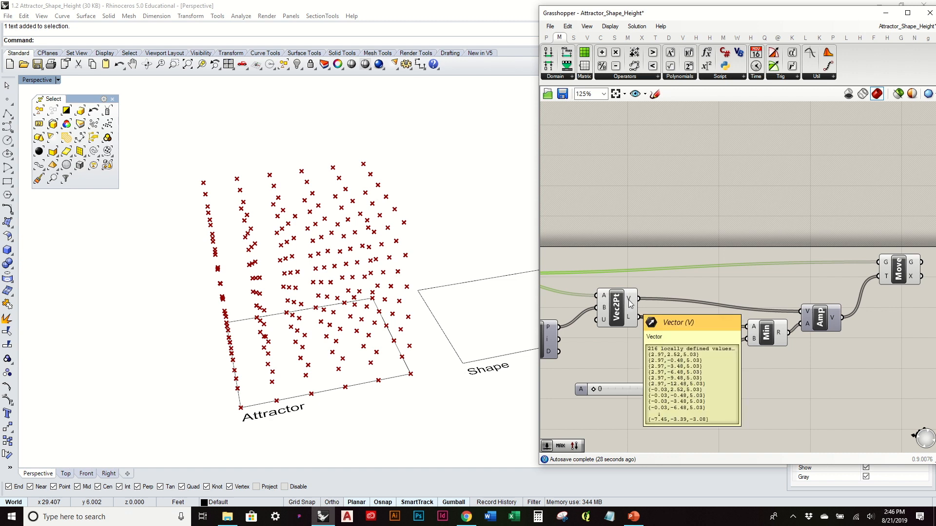
drag(819, 321, 817, 308)
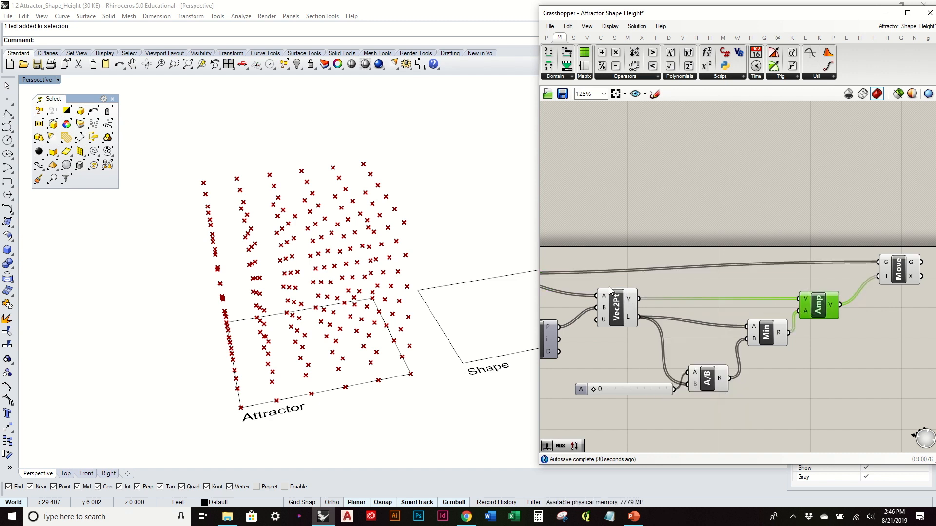
- Add a Reverse vector component between Vec2Pt and Amp and route the vector through it
click(588, 39)
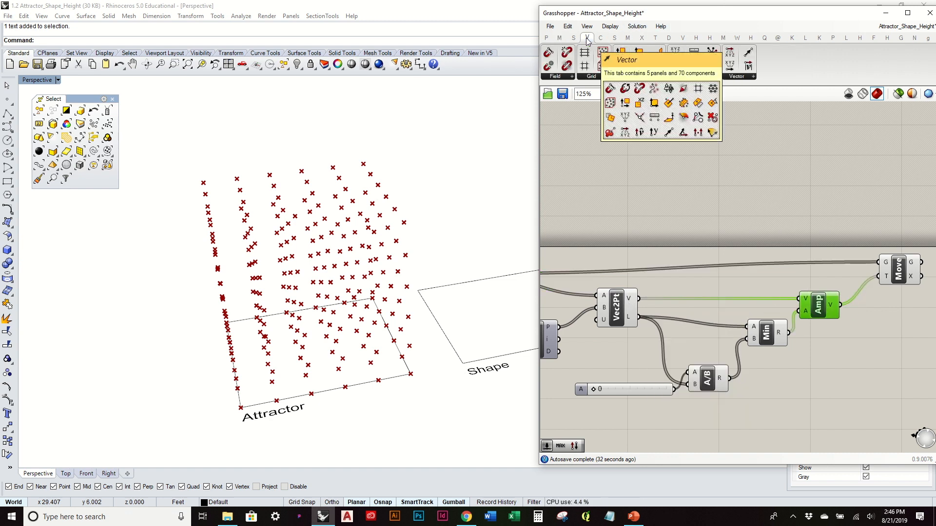
click(739, 77)
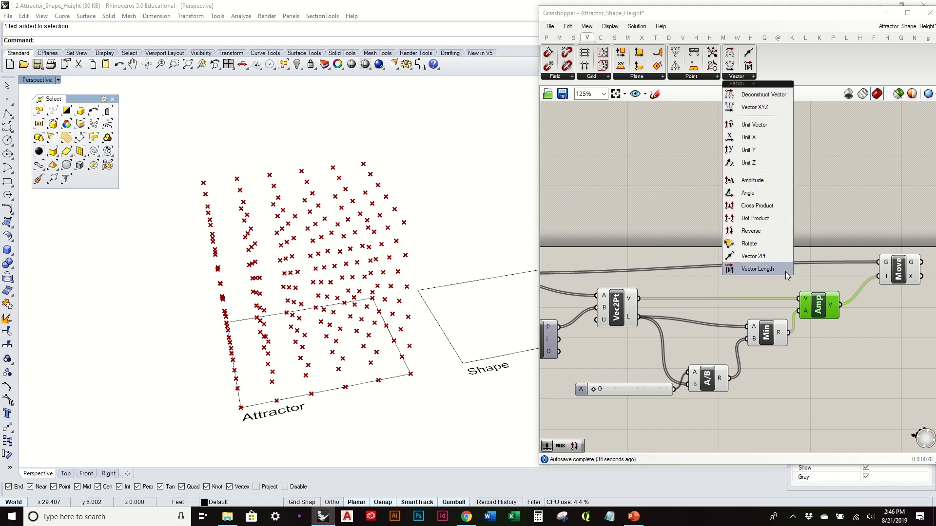
drag(760, 233, 799, 298)
drag(719, 290, 719, 305)
right_drag(638, 326, 690, 303)
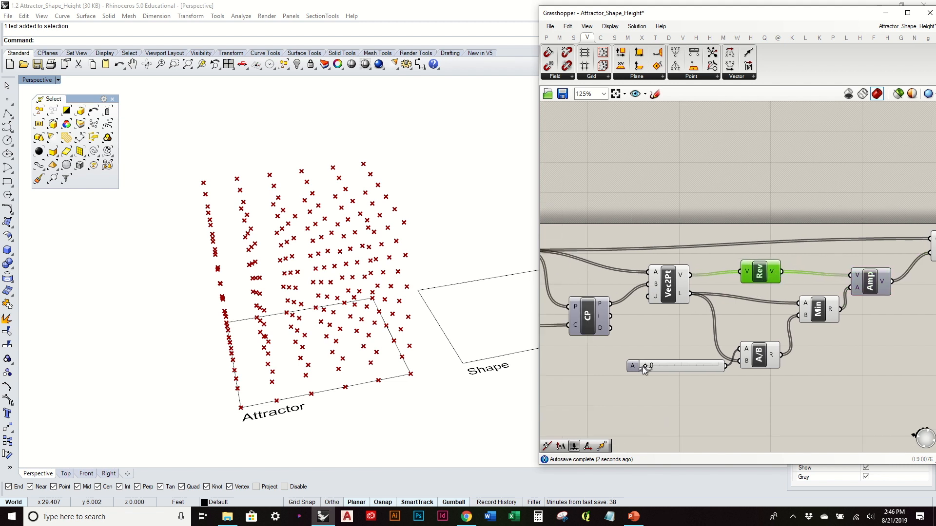
- Try bypassing Min by moving it below Amp and wiring the A/B result directly into Amp's amplitude input
mouse_move(642, 367)
mouse_down()
mouse_move(730, 361)
mouse_move(642, 367)
mouse_up()
right_drag(794, 332, 744, 338)
drag(770, 319, 799, 294)
drag(798, 363, 809, 361)
right_drag(688, 357, 750, 347)
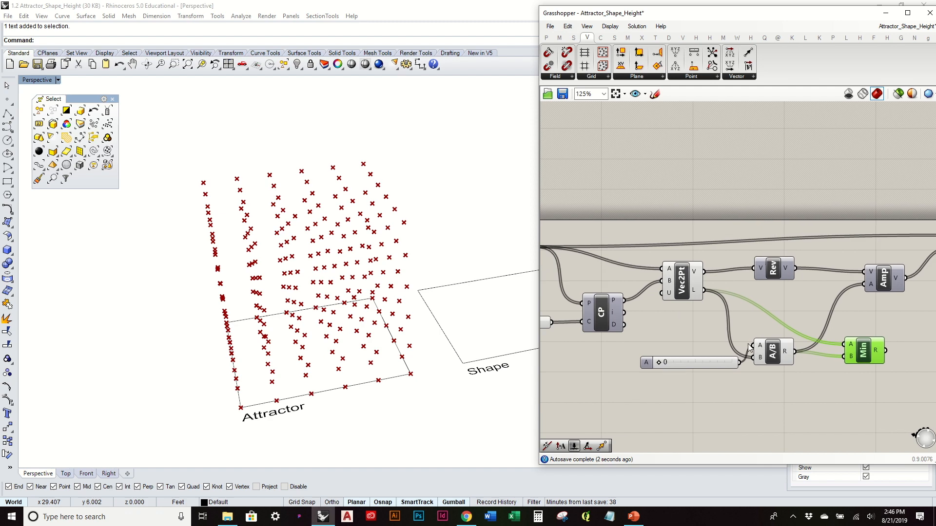
mouse_move(659, 364)
mouse_down()
mouse_move(743, 363)
mouse_move(654, 366)
mouse_up()
- Wire the Min result into Amp's amplitude input and the Vec2Pt vector directly into Amp, moving Reverse above the wire
drag(773, 271, 775, 271)
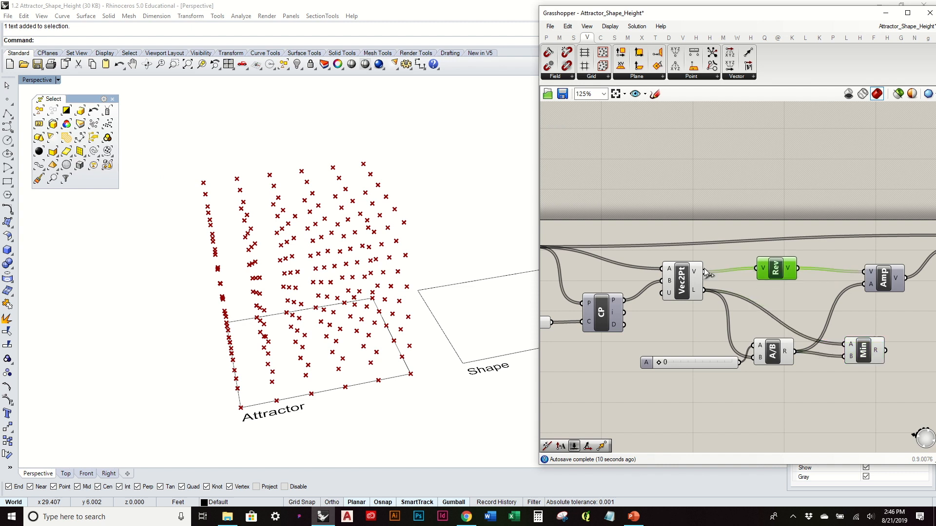
drag(885, 350, 867, 291)
drag(780, 269, 782, 254)
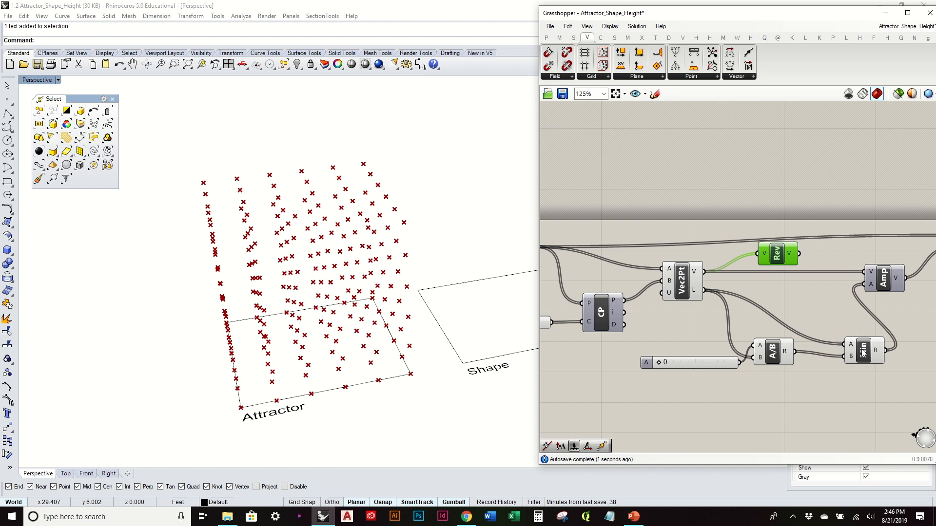
drag(863, 352, 834, 340)
- Set the Division slider to 25 and lower the Reverse component slightly
drag(660, 364, 685, 363)
right_drag(380, 293, 347, 254)
scroll(756, 256, down, 4)
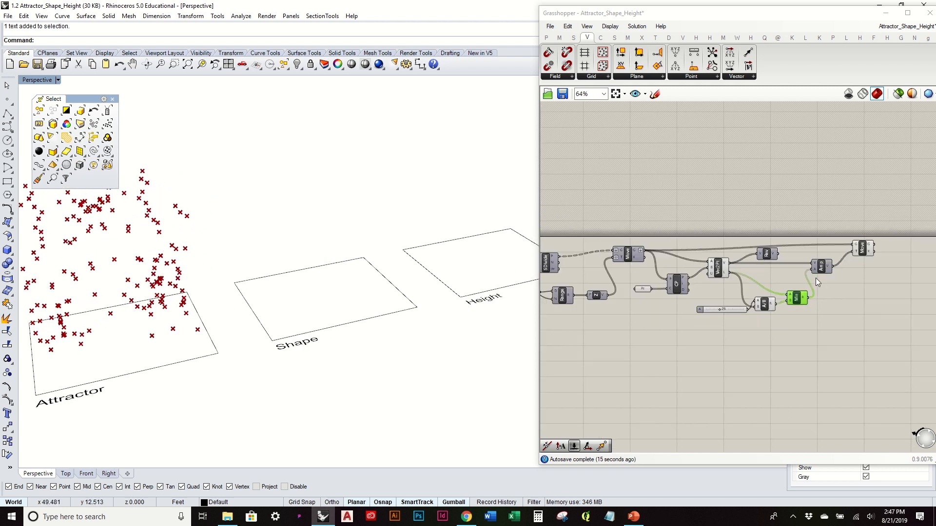
click(770, 258)
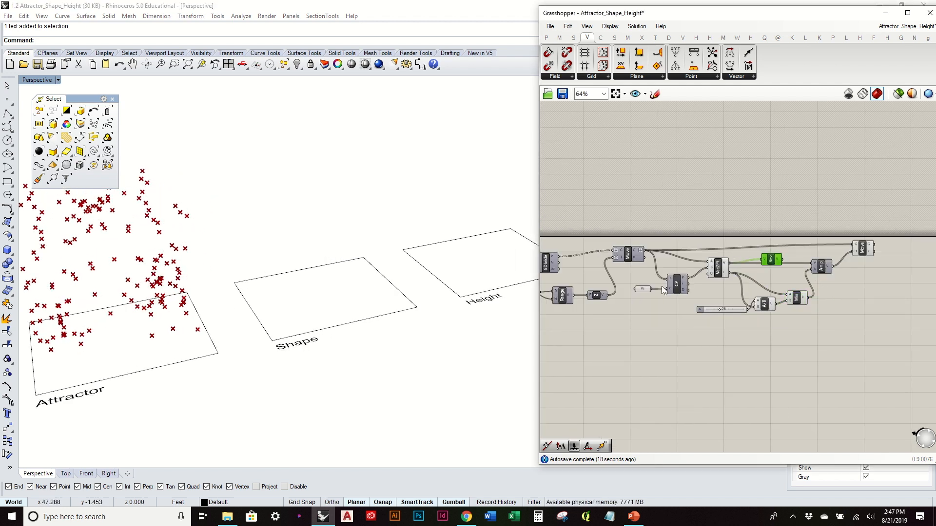
- Duplicate the point-grid components, from the Crv parameter through Closest Point, below the original definition
right_drag(662, 286, 738, 284)
scroll(738, 284, down, 1)
drag(918, 332, 586, 206)
click(587, 206)
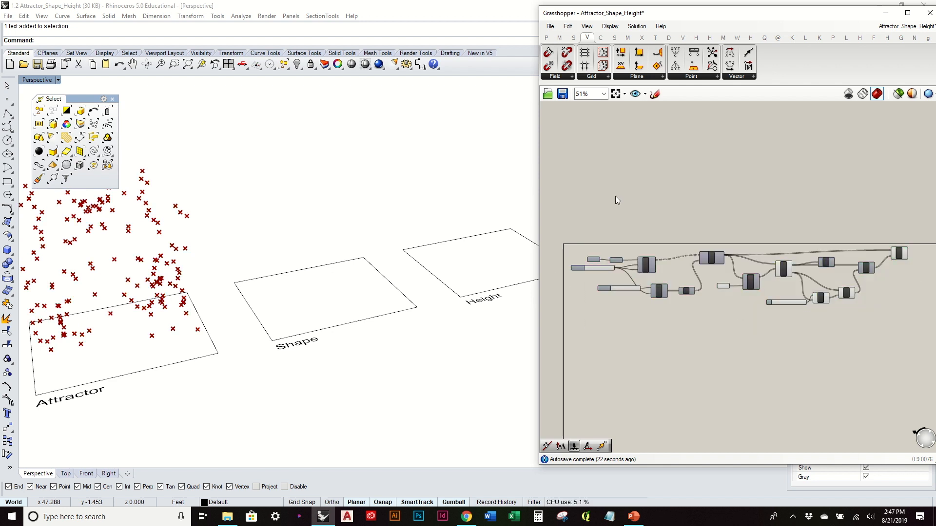
scroll(632, 239, up, 2)
drag(821, 340, 565, 243)
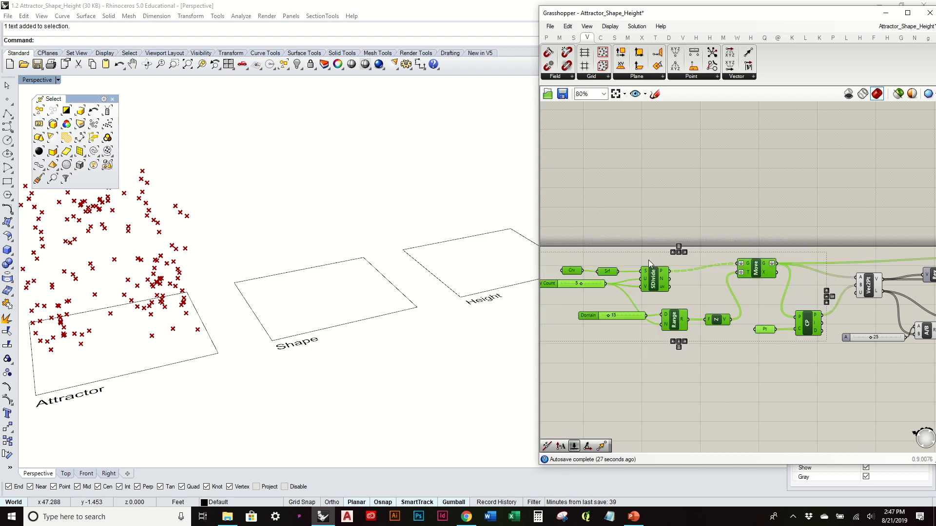
scroll(649, 259, down, 2)
drag(719, 269, 723, 375)
click(707, 340)
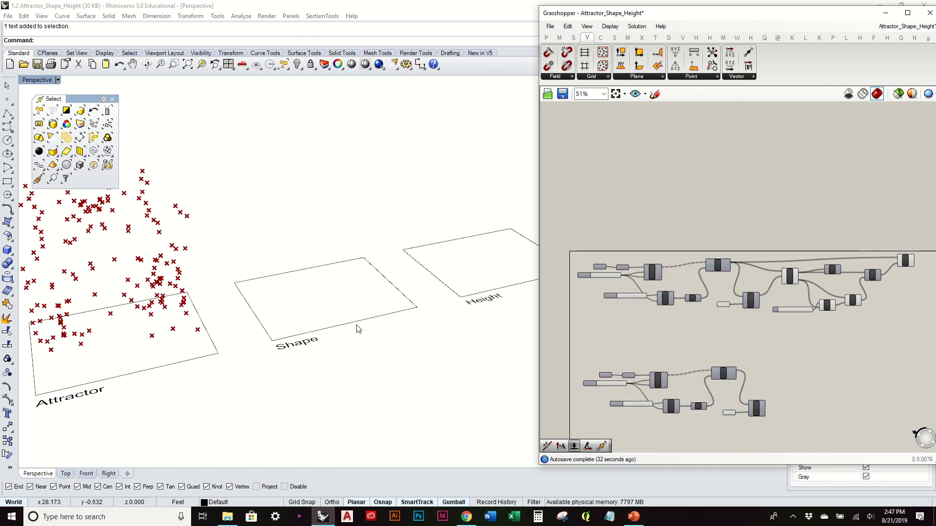
- Assign the Shape rectangle to the copied Crv parameter as its single curve
scroll(356, 325, up, 4)
click(351, 320)
right_drag(671, 354, 698, 336)
scroll(697, 336, up, 4)
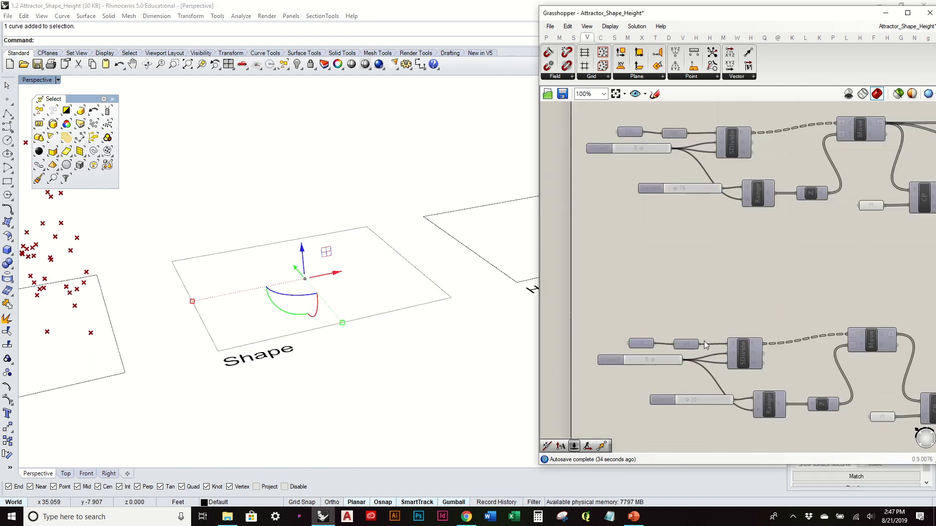
click(606, 335)
right_click(609, 336)
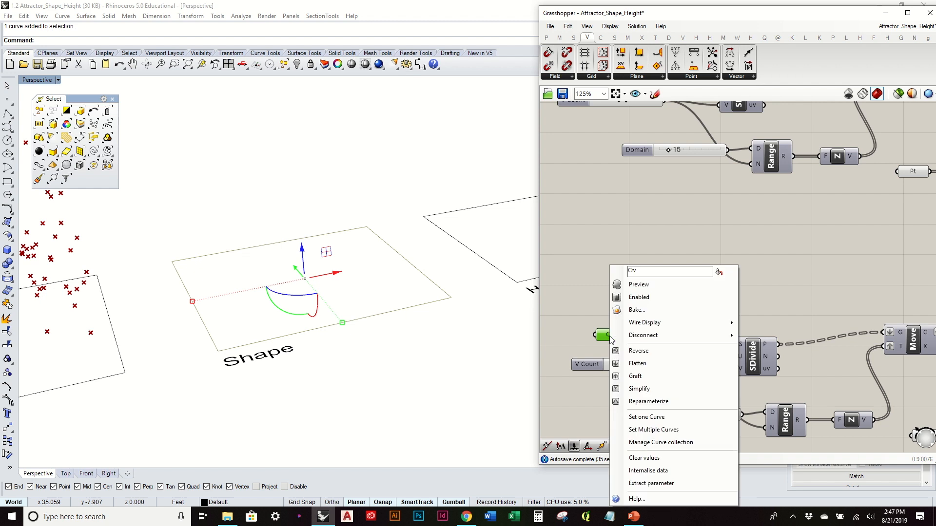
click(670, 418)
click(424, 349)
- Place three points along a diagonal inside the Shape rectangle
scroll(308, 242, down, 2)
scroll(309, 245, down, 1)
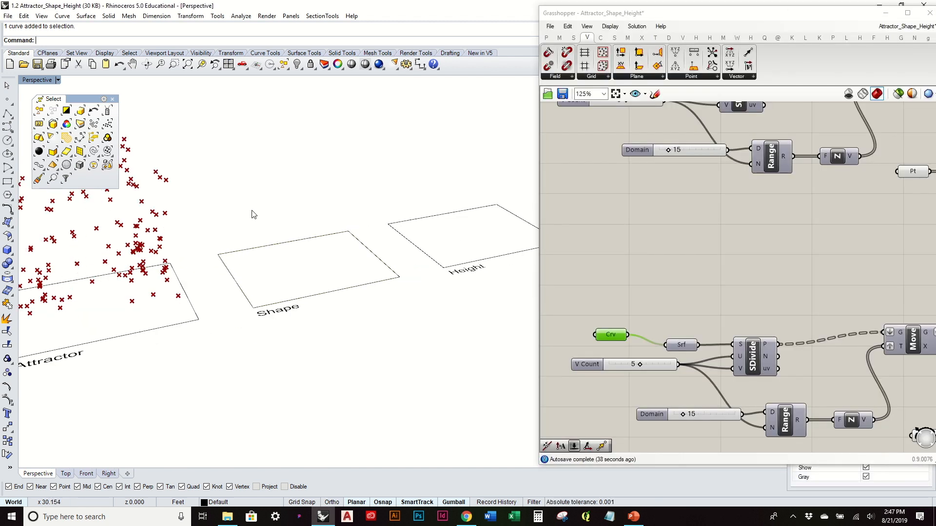
click(7, 99)
click(253, 282)
key(Return)
click(306, 265)
key(Return)
click(338, 242)
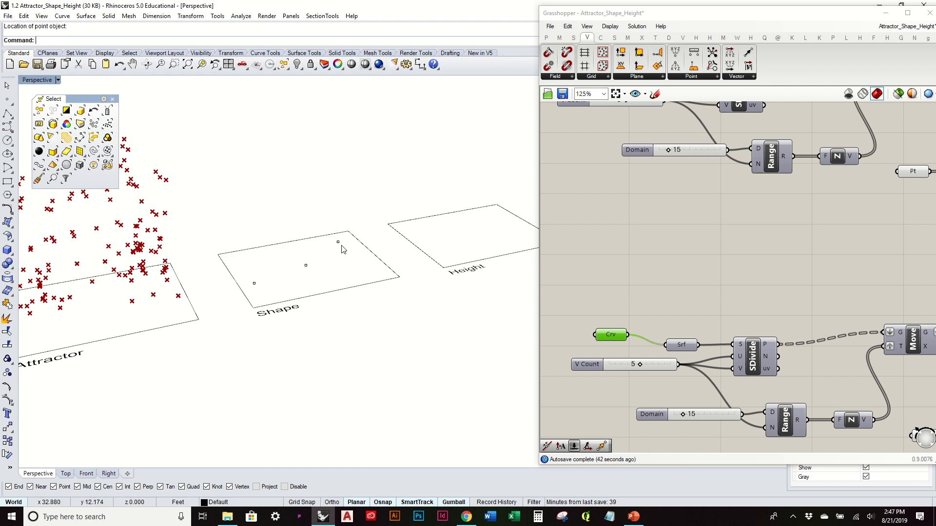
- Raise the three Shape points vertically to different heights, lifting the middle one the least
click(338, 241)
drag(337, 226, 332, 141)
click(305, 266)
drag(304, 248, 303, 230)
click(254, 282)
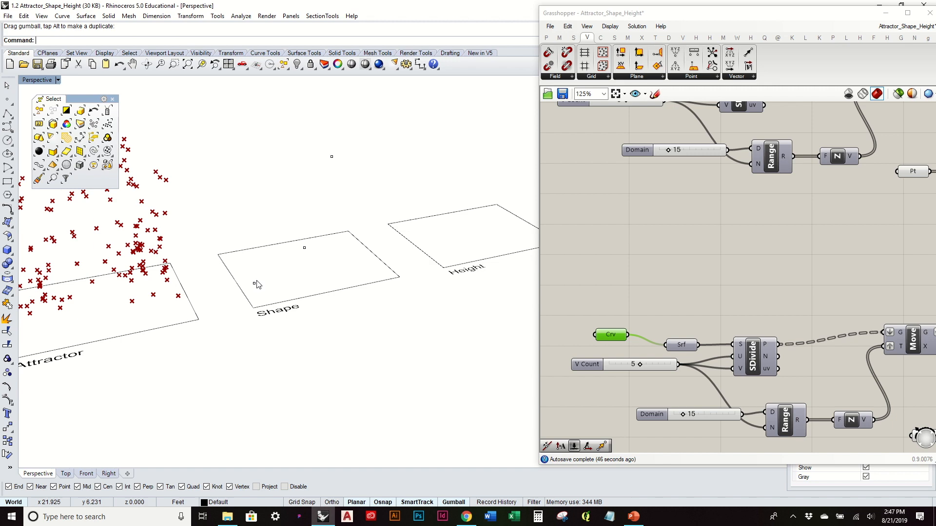
drag(251, 258, 242, 183)
- Select the three raised Shape points and assign them to the copied Pt parameter as multiple points
mouse_move(326, 245)
right_down()
mouse_move(282, 250)
mouse_move(297, 360)
mouse_move(298, 310)
mouse_move(334, 244)
right_up()
click(595, 282)
drag(246, 125, 376, 261)
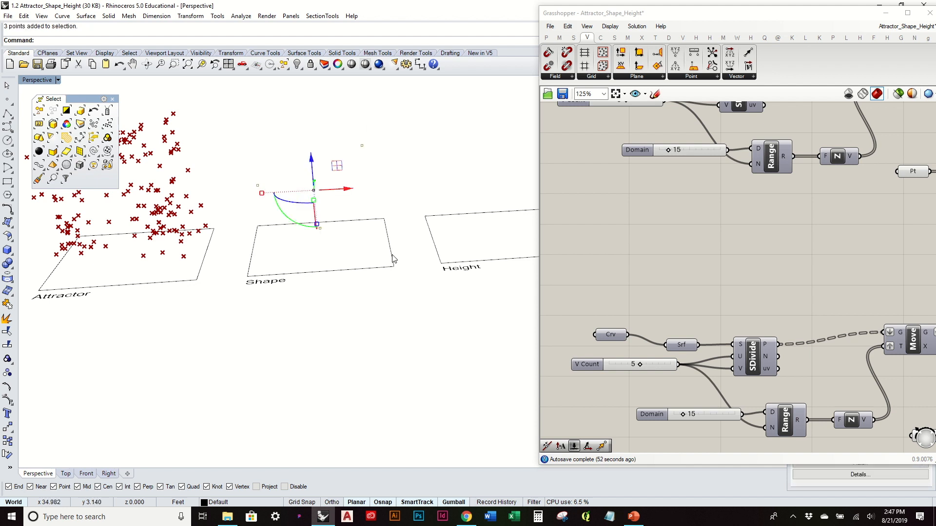
scroll(695, 351, down, 3)
scroll(776, 385, up, 3)
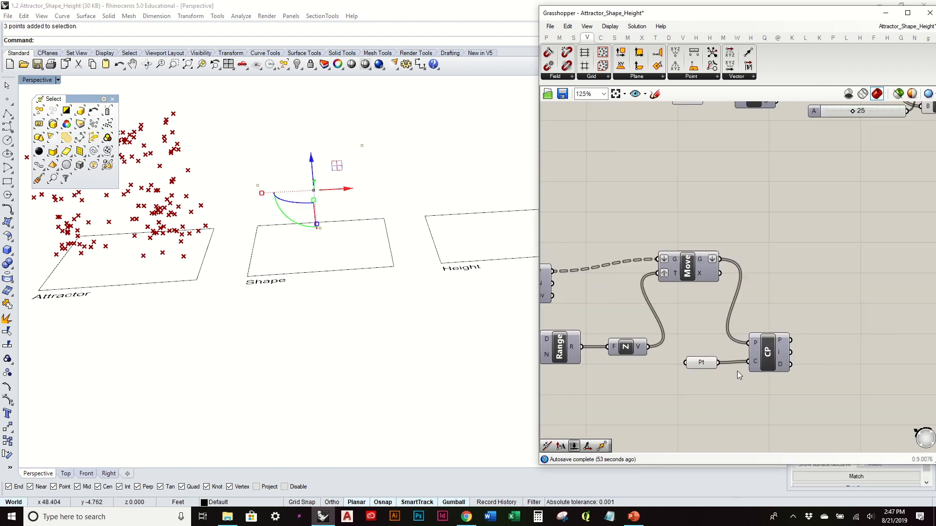
right_click(709, 366)
click(760, 428)
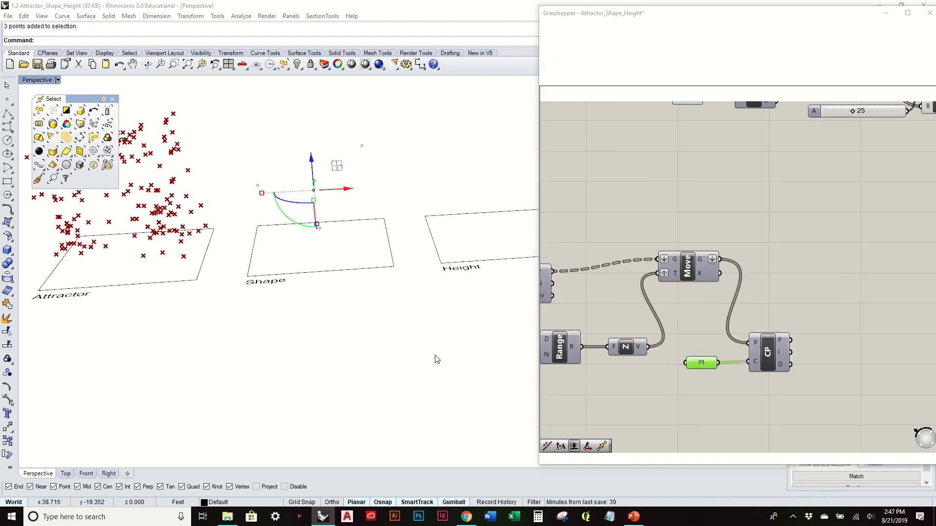
- Turn on the preview of the copied Move component and view the point grid over the Shape rectangle
click(690, 270)
right_click(694, 266)
click(730, 282)
right_drag(385, 150, 439, 204)
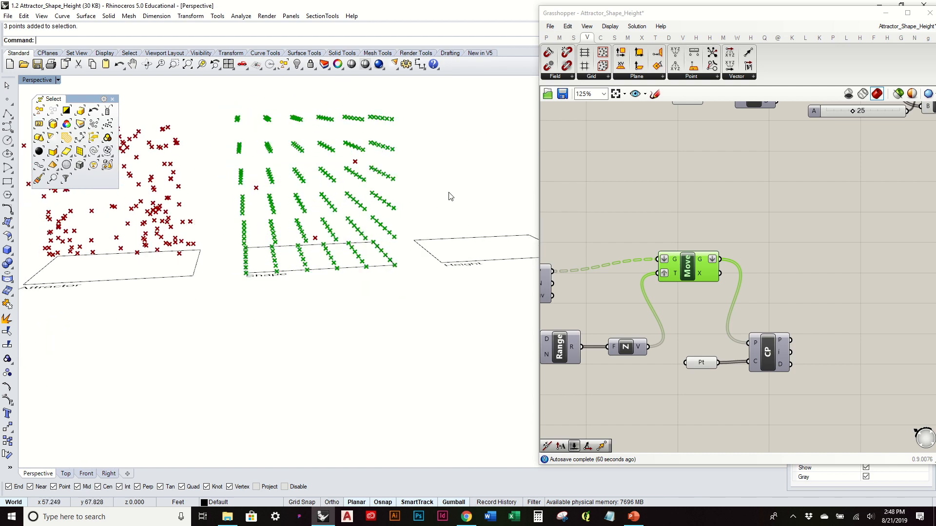
- Add a Polygon component beside the copied Move component
click(733, 227)
mouse_move(448, 207)
right_down()
mouse_move(442, 216)
mouse_move(459, 220)
right_up()
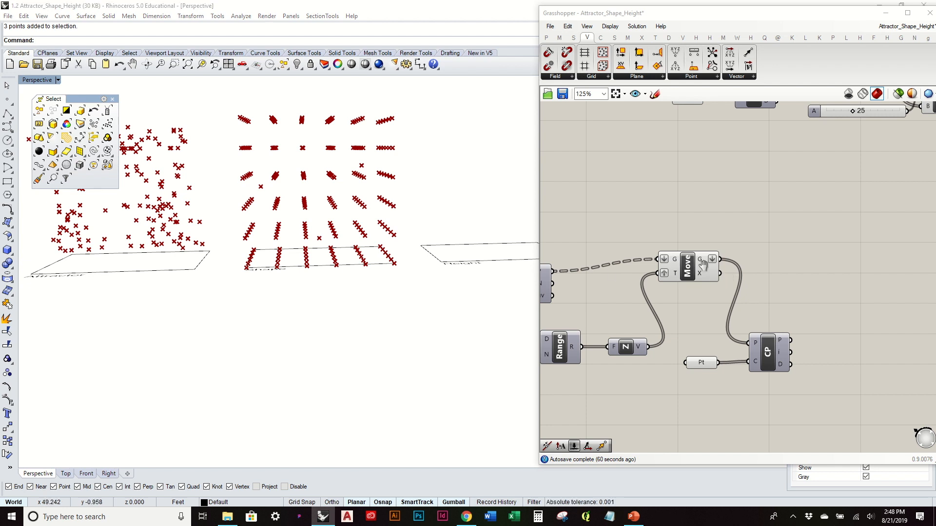
right_drag(720, 162, 668, 141)
click(602, 39)
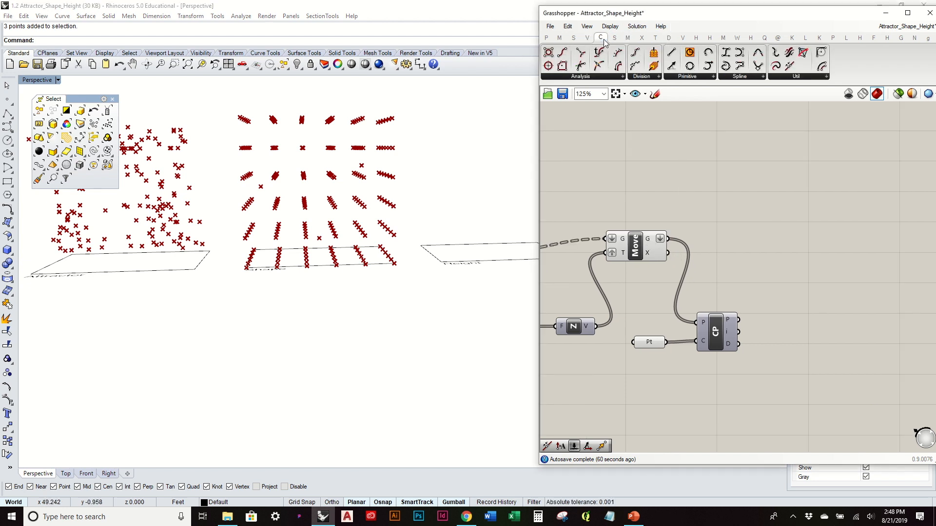
click(712, 77)
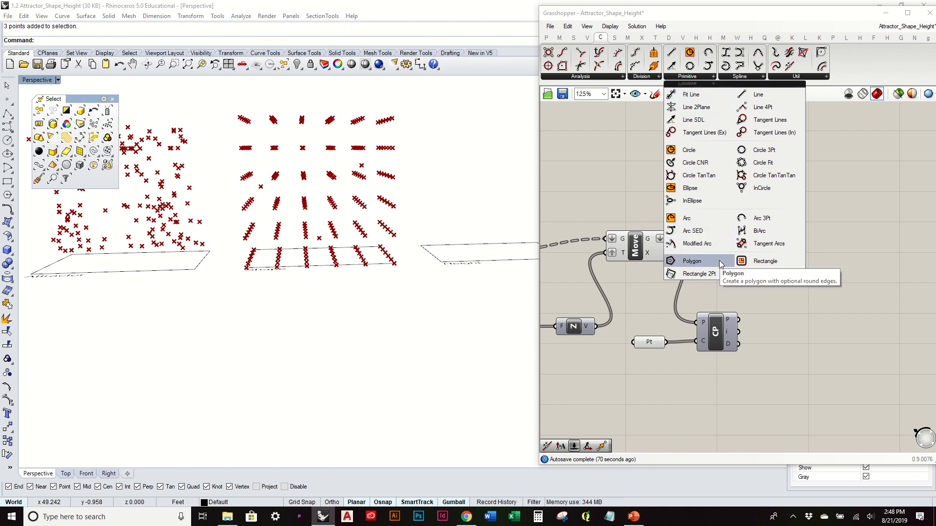
drag(720, 264, 729, 267)
scroll(730, 269, up, 3)
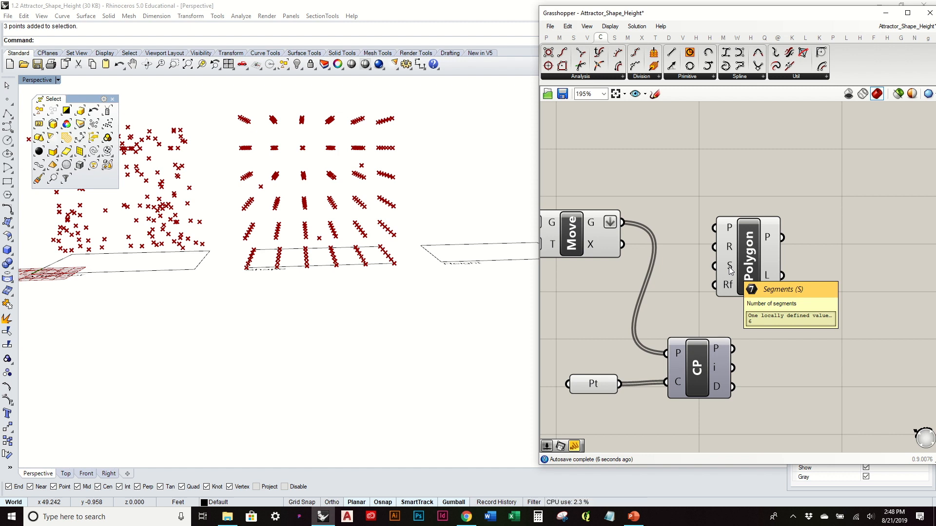
drag(738, 271, 796, 275)
click(715, 244)
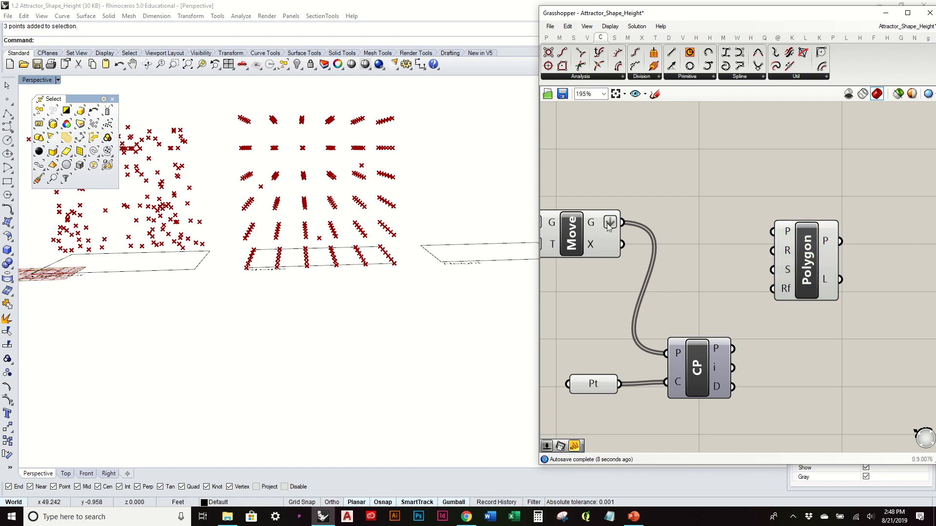
- Connect the copied Move component's geometry output to the Polygon's plane input and inspect the polygons in the model
click(572, 234)
drag(622, 222, 772, 231)
right_drag(351, 205, 315, 198)
click(824, 268)
drag(824, 271, 837, 271)
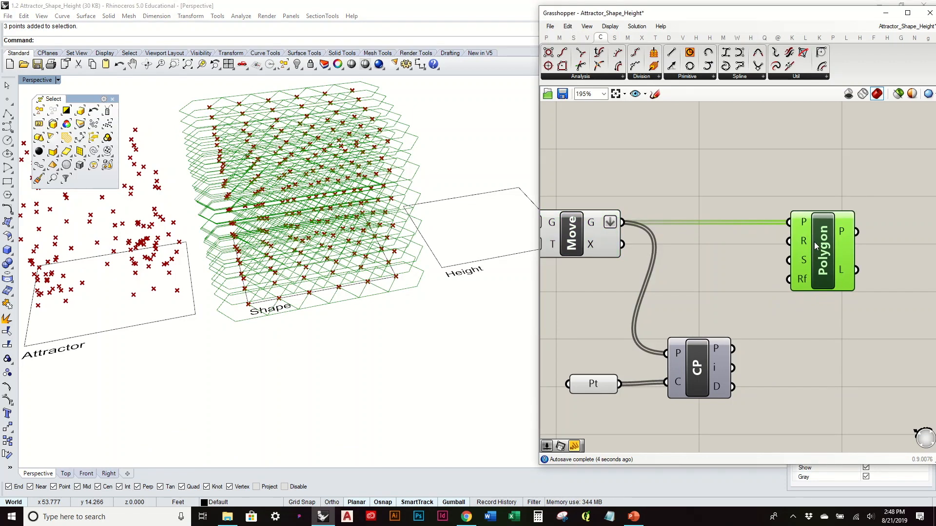
mouse_move(808, 239)
mouse_move(805, 263)
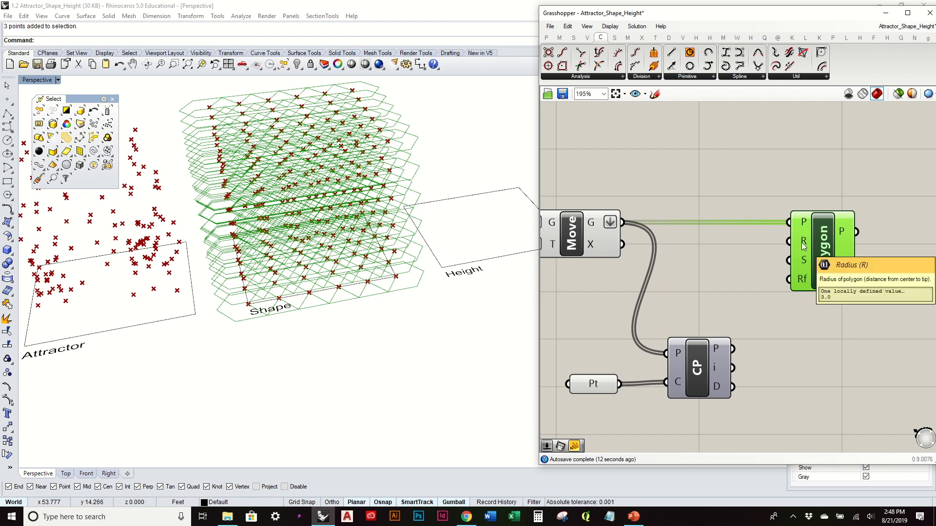
click(755, 263)
double_click(754, 260)
text(.1)
key(Return)
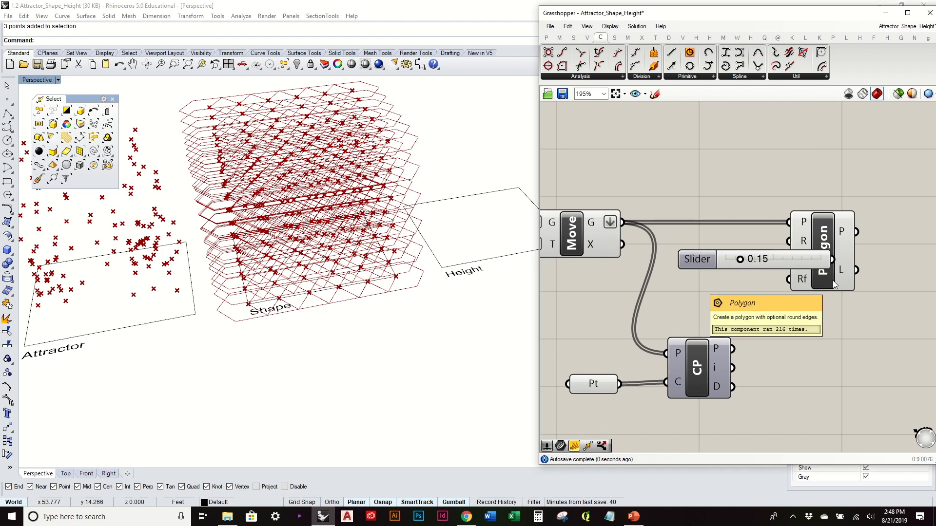
click(779, 262)
key(Delete)
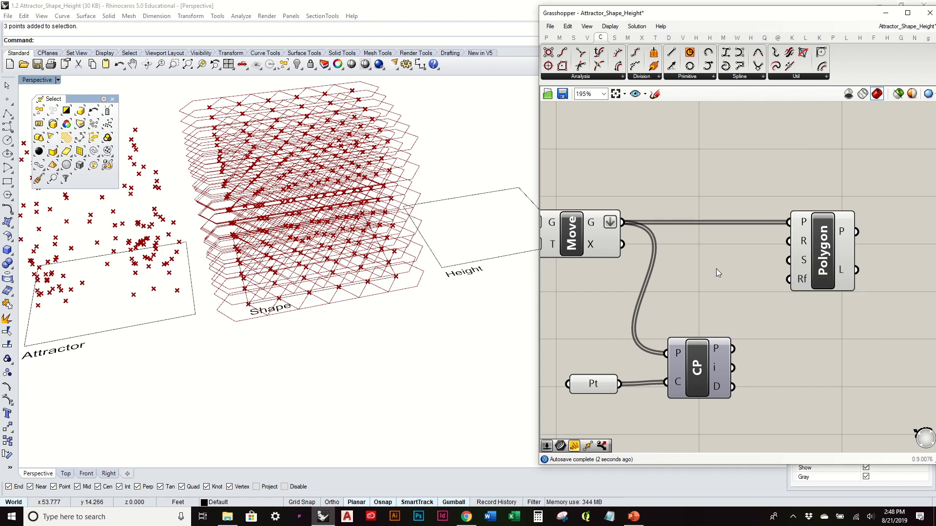
- Create a 0.75 number slider and connect it to the Polygon's radius input
double_click(716, 268)
text(.75)
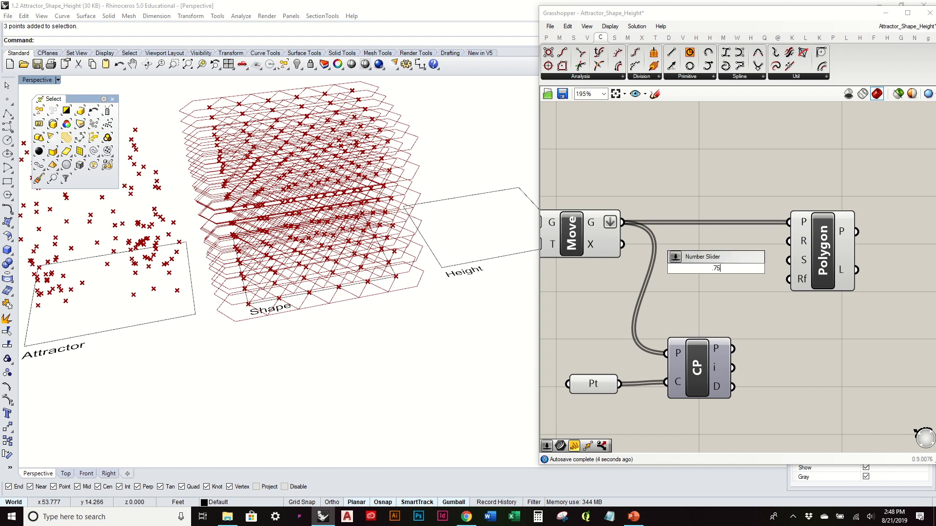
key(Return)
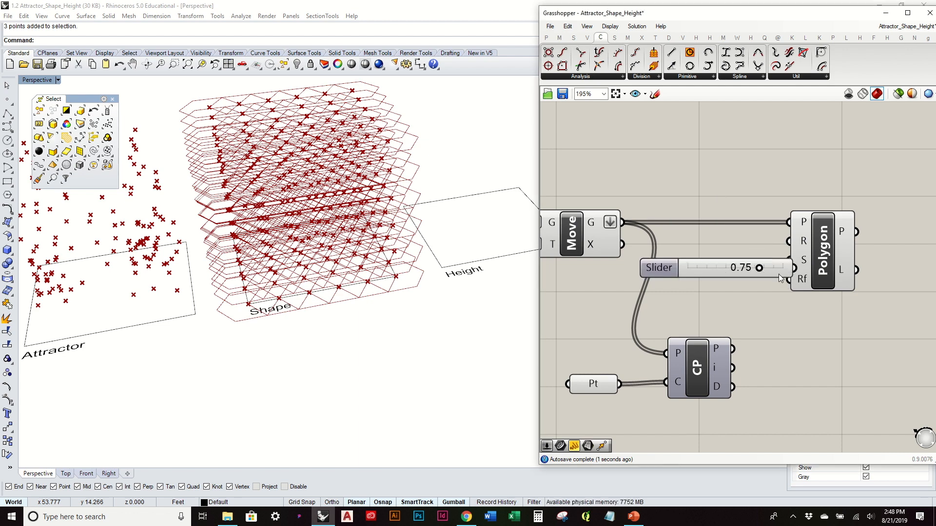
drag(778, 277, 723, 287)
click(758, 271)
drag(790, 246, 787, 243)
drag(739, 278, 789, 241)
right_drag(265, 263, 338, 157)
- Turn off the preview of the copied Move component
right_click(574, 237)
click(639, 258)
click(747, 204)
- Reposition the Polygon component and its Radius slider farther from the Move component
right_drag(726, 242, 671, 221)
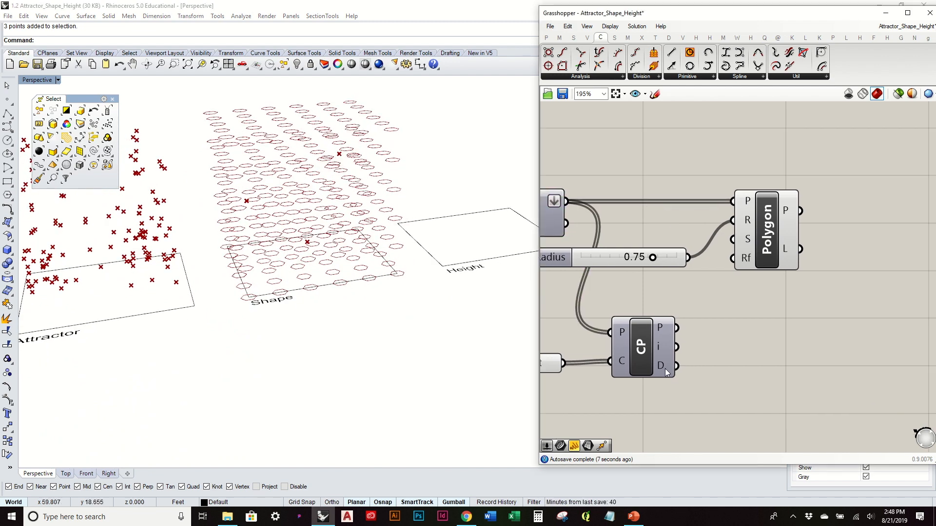
drag(774, 247, 826, 245)
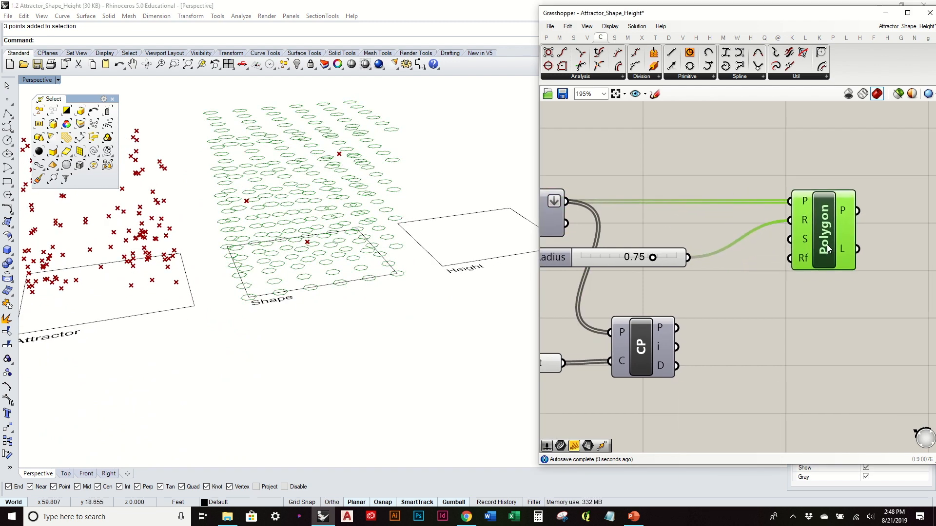
drag(634, 258, 692, 250)
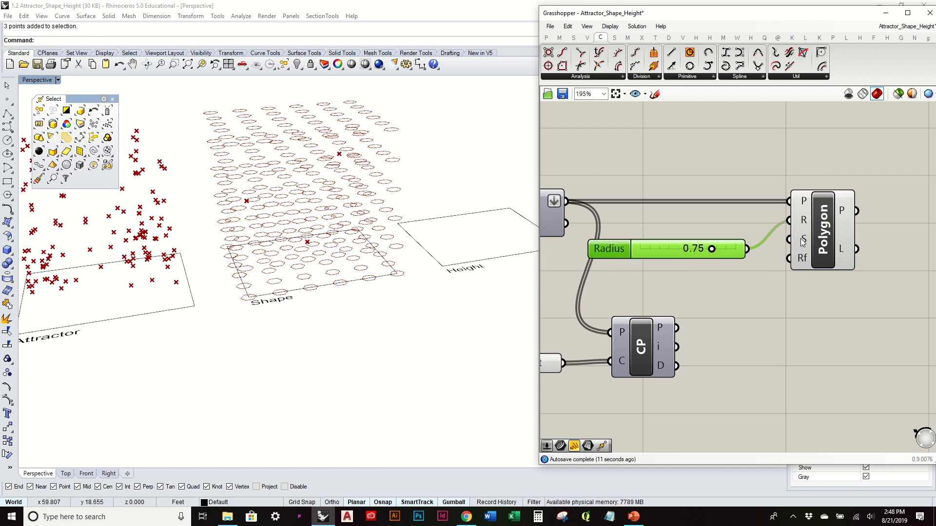
mouse_move(802, 243)
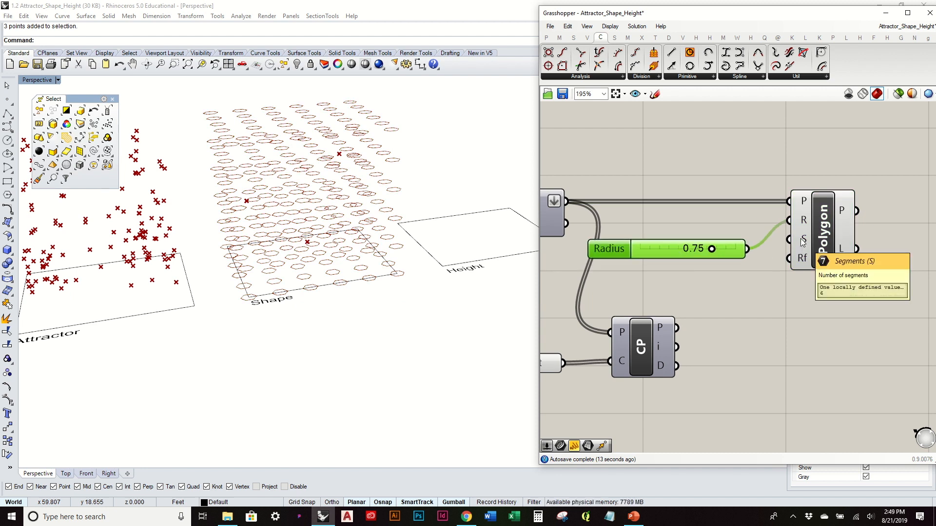
mouse_move(666, 369)
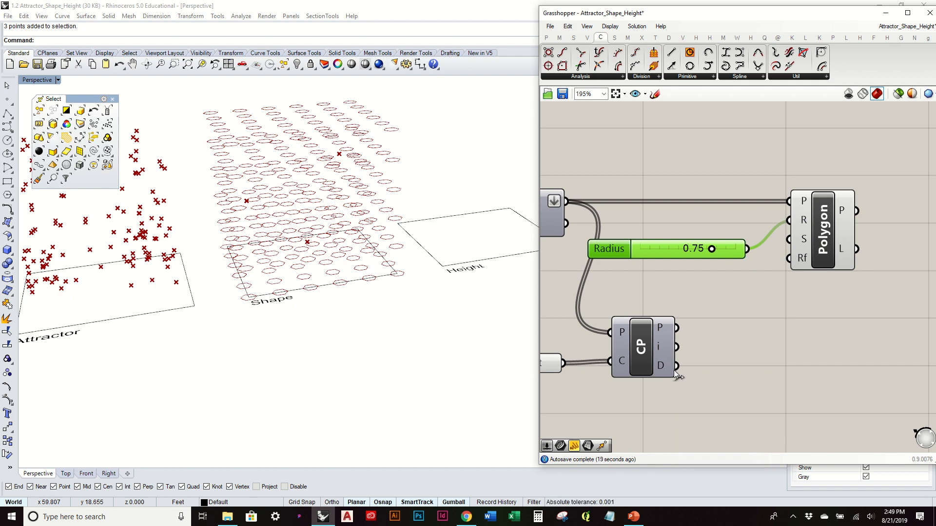
- Connect the copied CP component's distance output to the Polygon's segments input and space out the Polygon and Radius slider
drag(676, 366, 790, 239)
right_drag(412, 178, 365, 209)
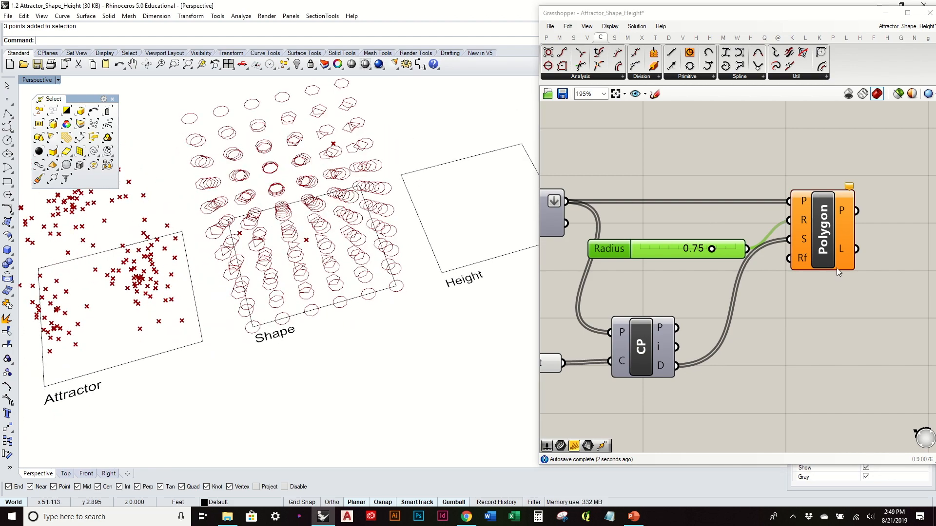
right_drag(422, 250, 334, 272)
scroll(332, 266, down, 4)
drag(667, 252, 694, 224)
drag(834, 244, 877, 244)
click(831, 300)
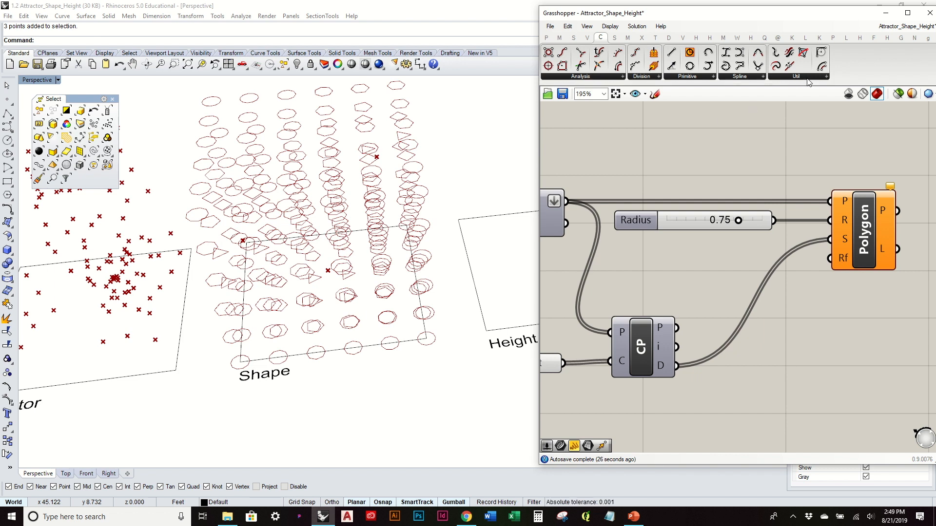
- Add a Maximum component next to CP and connect CP's distance output to its A input
click(560, 38)
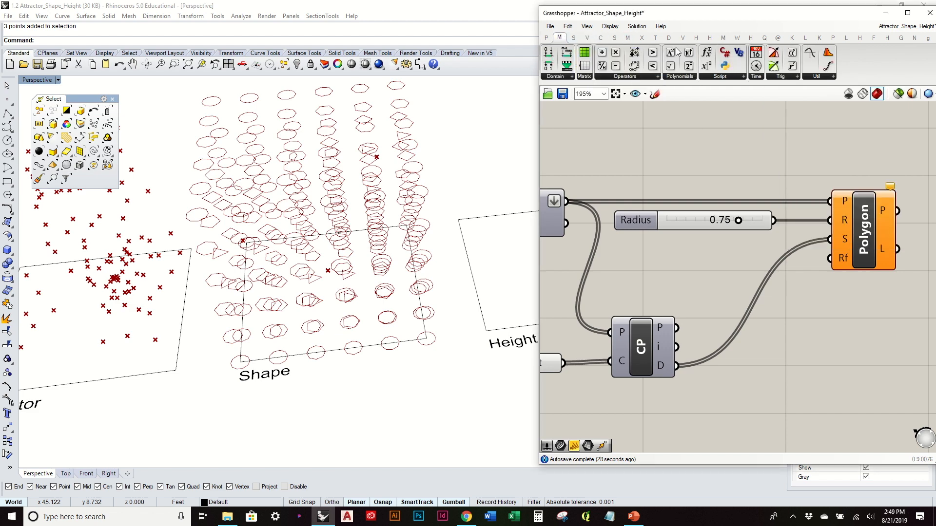
click(826, 77)
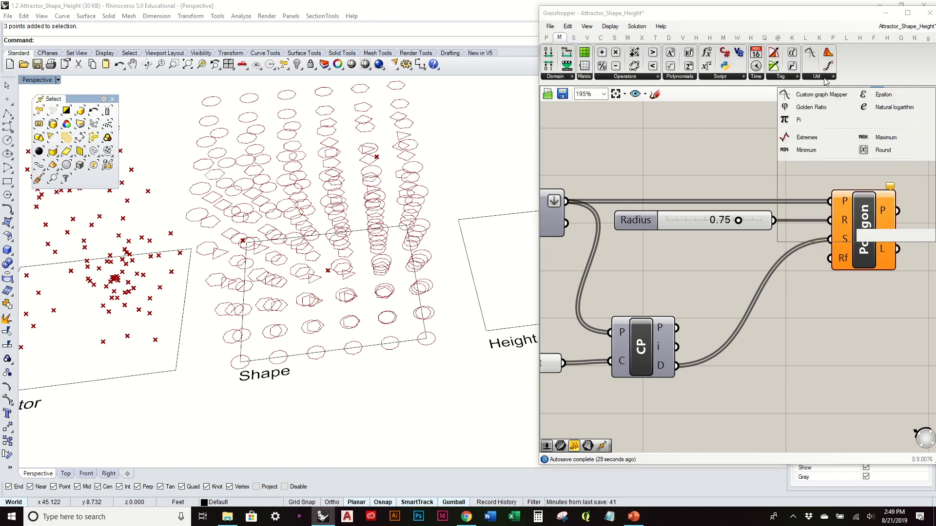
click(885, 138)
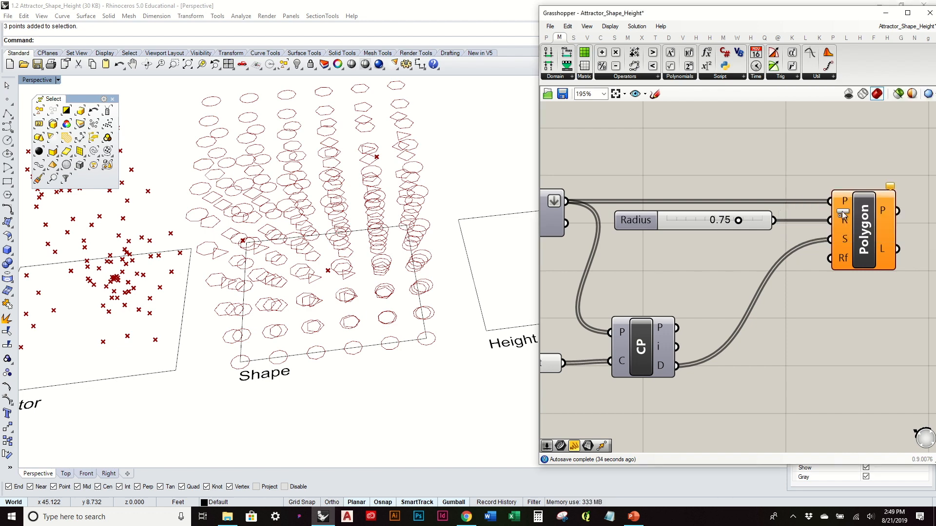
click(793, 354)
drag(676, 365, 764, 345)
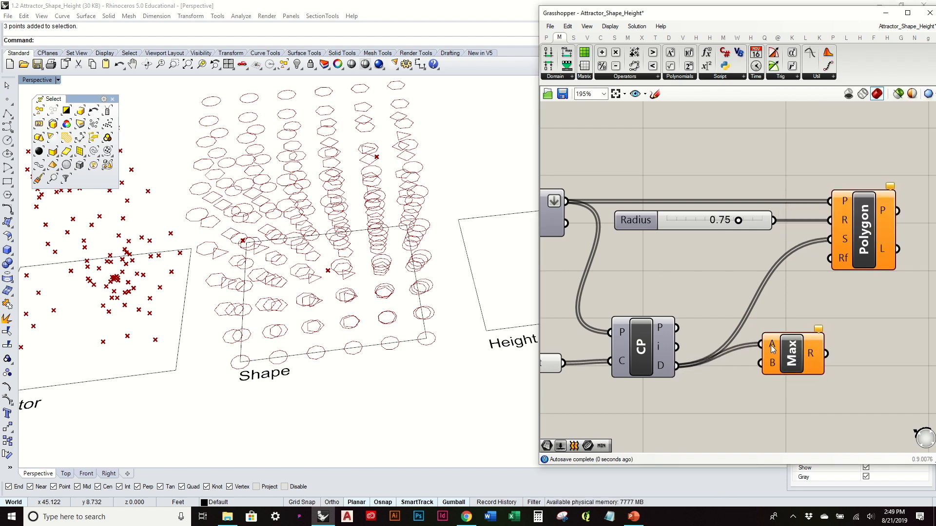
- Create a number slider with value 3 and connect it to the Maximum component's B input
right_drag(688, 426, 706, 370)
double_click(706, 370)
text(3)
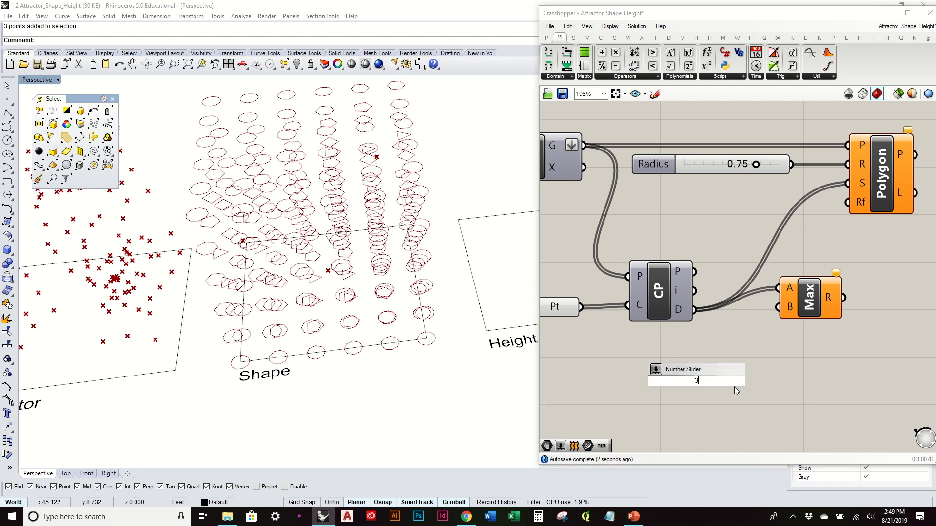
key(Return)
drag(778, 379, 778, 307)
scroll(796, 326, down, 4)
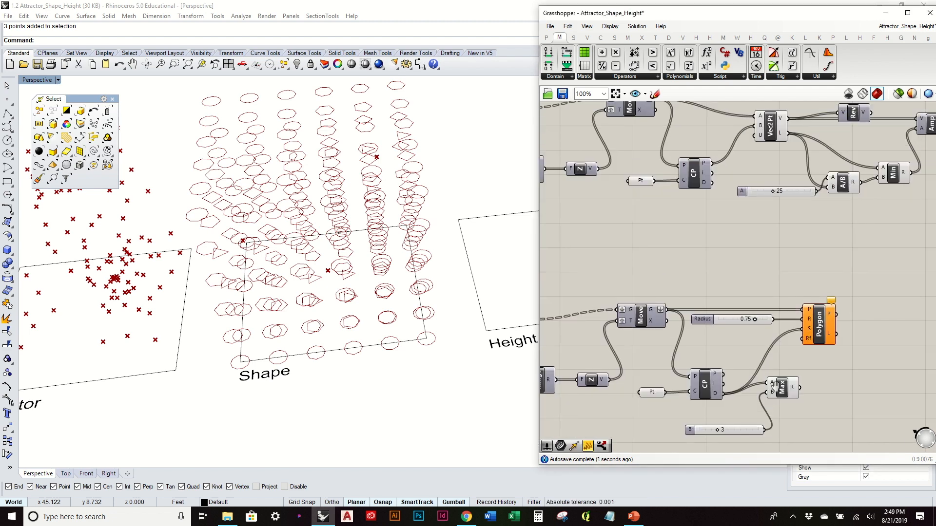
- Replace the Polygon's segments input with the Maximum component's result
right_drag(885, 197, 829, 197)
scroll(741, 386, up, 4)
drag(783, 294, 841, 301)
drag(752, 376, 809, 280)
click(838, 370)
- Examine how the polygon shapes vary around the three attractor points over the Shape rectangle
right_drag(396, 319, 383, 288)
scroll(355, 237, up, 5)
right_drag(359, 228, 373, 288)
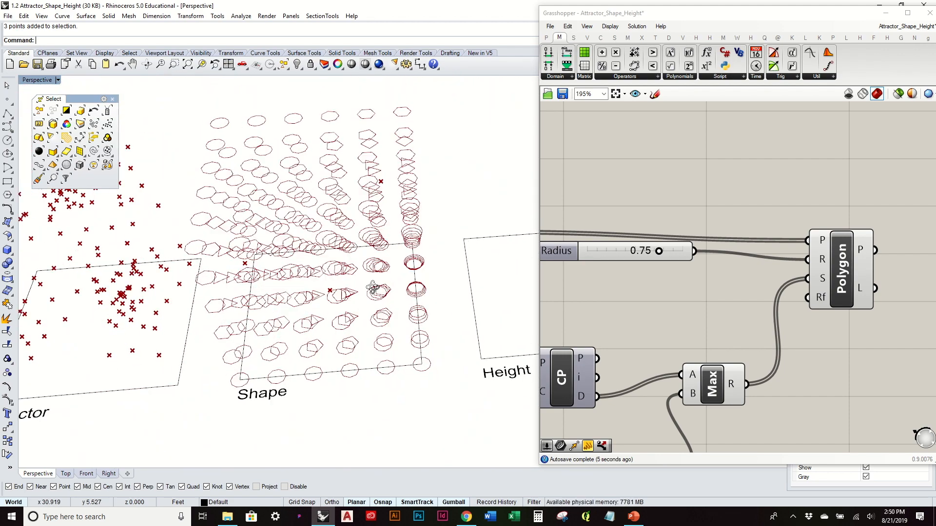
right_drag(389, 252, 352, 314)
scroll(239, 110, up, 9)
scroll(262, 113, down, 4)
right_drag(263, 114, 268, 98)
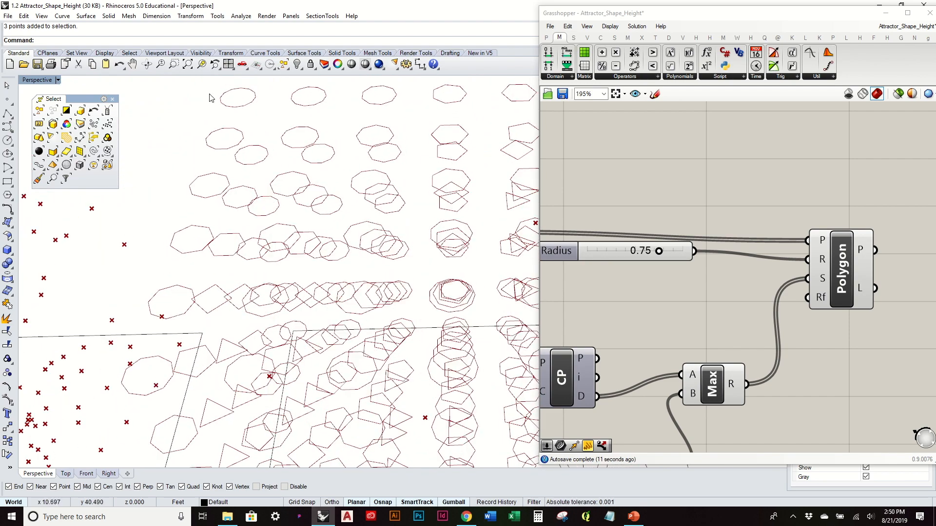
scroll(316, 205, down, 6)
right_drag(328, 174, 358, 178)
scroll(360, 190, down, 3)
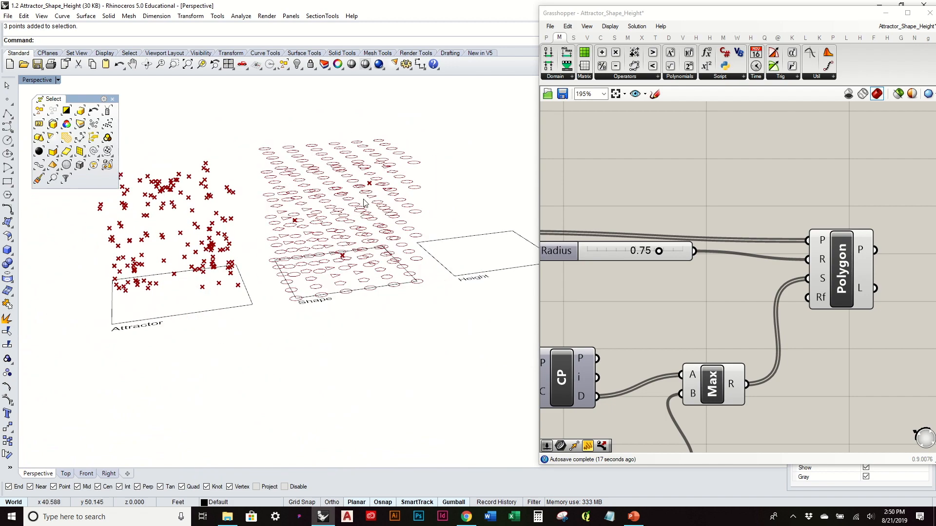
right_drag(377, 218, 344, 311)
shift+right_drag(455, 257, 373, 269)
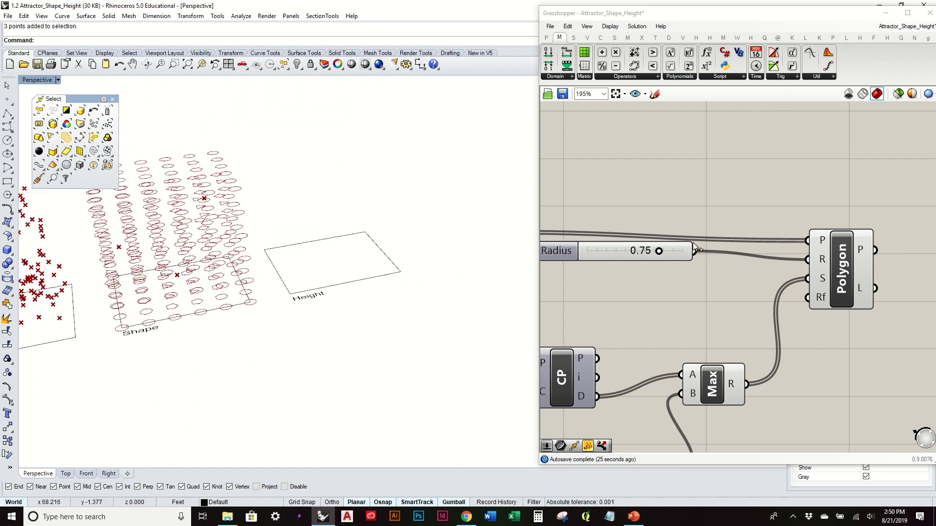
scroll(310, 233, down, 3)
shift+right_drag(288, 242, 363, 237)
scroll(365, 233, up, 5)
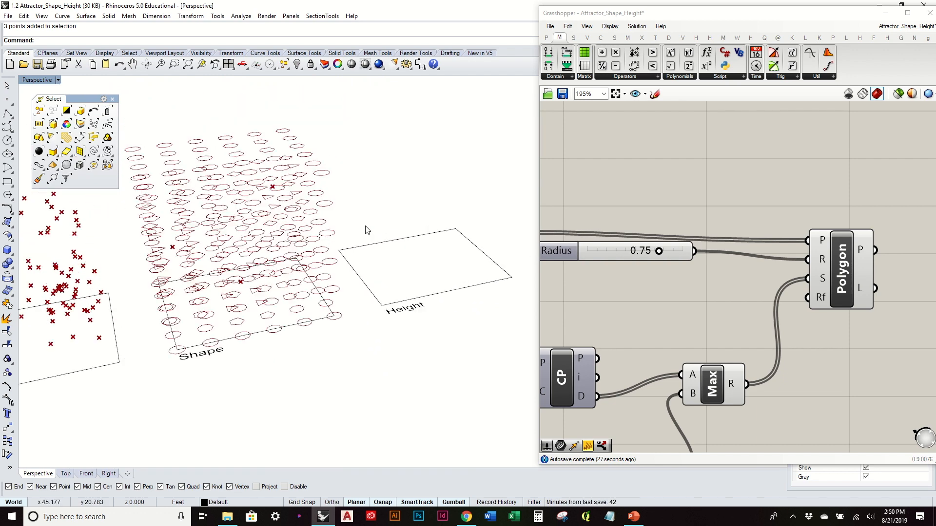
scroll(367, 230, down, 2)
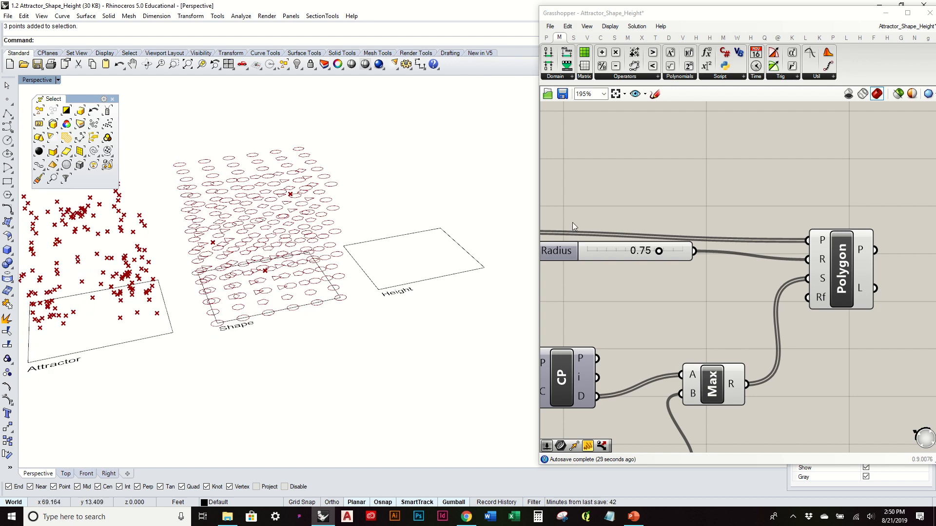
- Duplicate the Crv, Srf, V Count slider and SDivide components and place the copy below the Shape definition
scroll(648, 218, down, 3)
right_drag(616, 241, 815, 247)
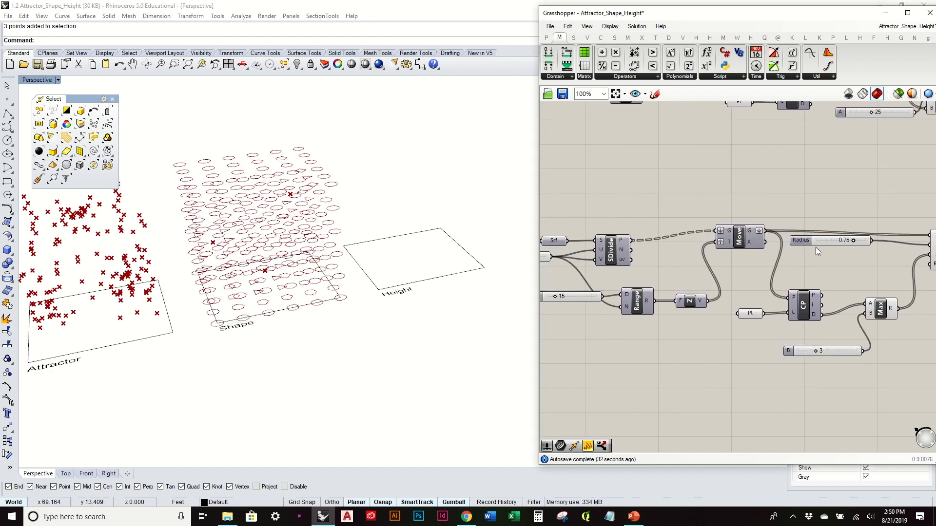
mouse_move(479, 226)
right_down()
mouse_move(481, 278)
mouse_move(482, 233)
right_up()
scroll(688, 281, down, 1)
right_drag(688, 280, 693, 256)
scroll(693, 256, down, 1)
scroll(708, 263, up, 2)
right_drag(732, 292, 809, 292)
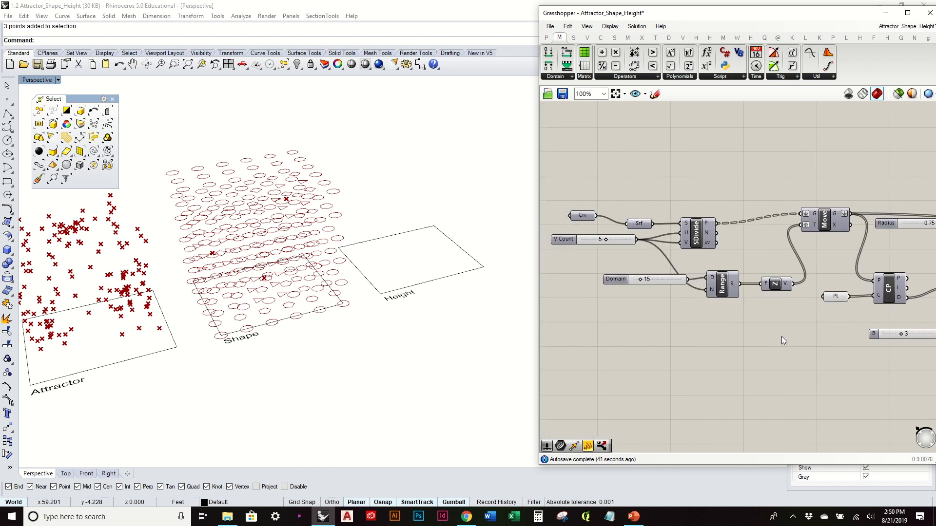
drag(744, 256, 562, 184)
scroll(644, 191, down, 2)
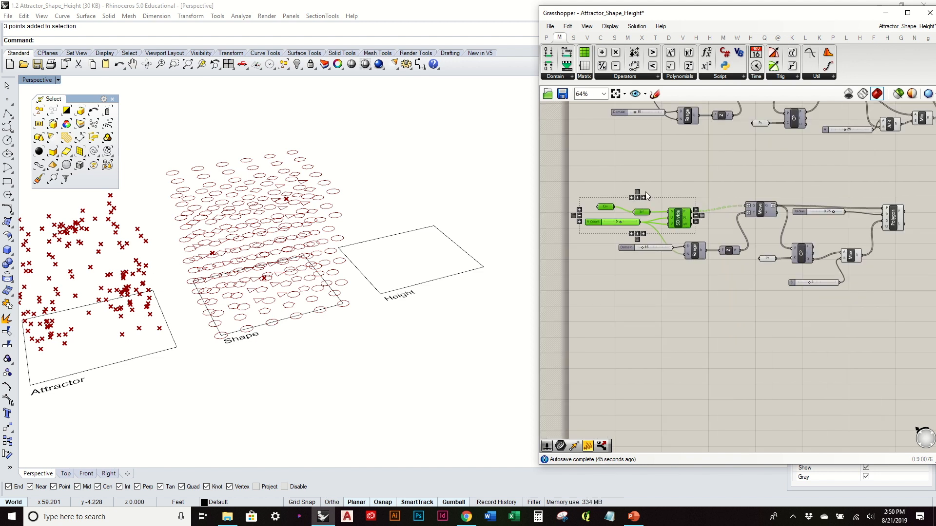
key(ctrl+v)
drag(683, 223, 699, 369)
click(703, 341)
- Set the Height rectangle as the curve referenced by the copied Crv component
scroll(719, 379, up, 3)
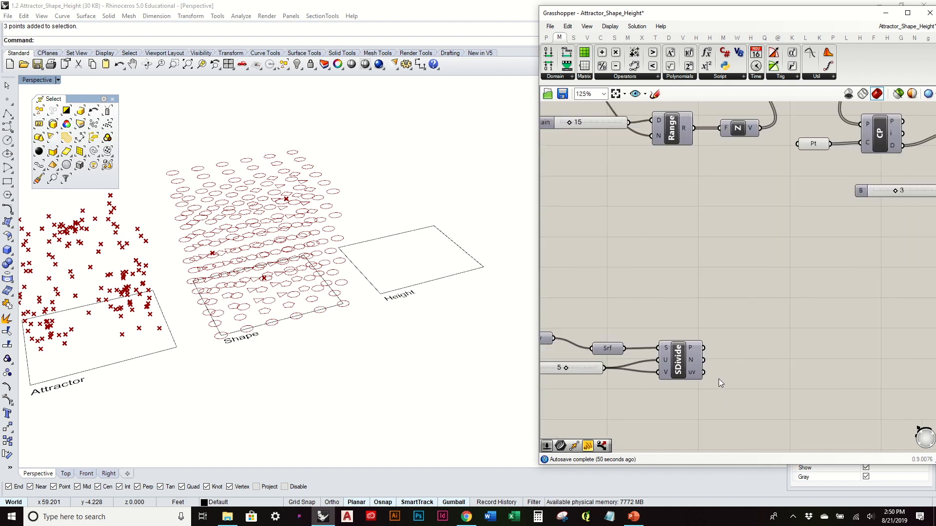
click(680, 360)
right_drag(680, 361, 739, 334)
click(595, 311)
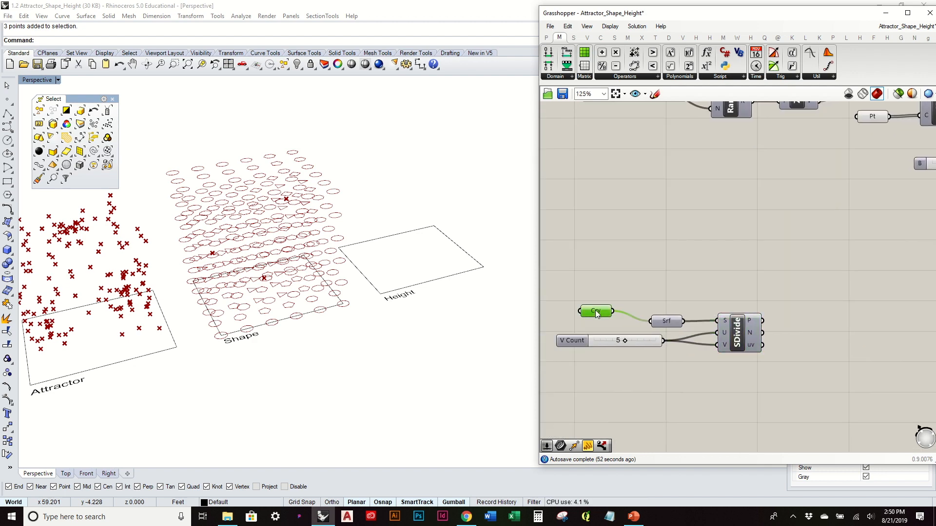
click(472, 273)
right_click(472, 273)
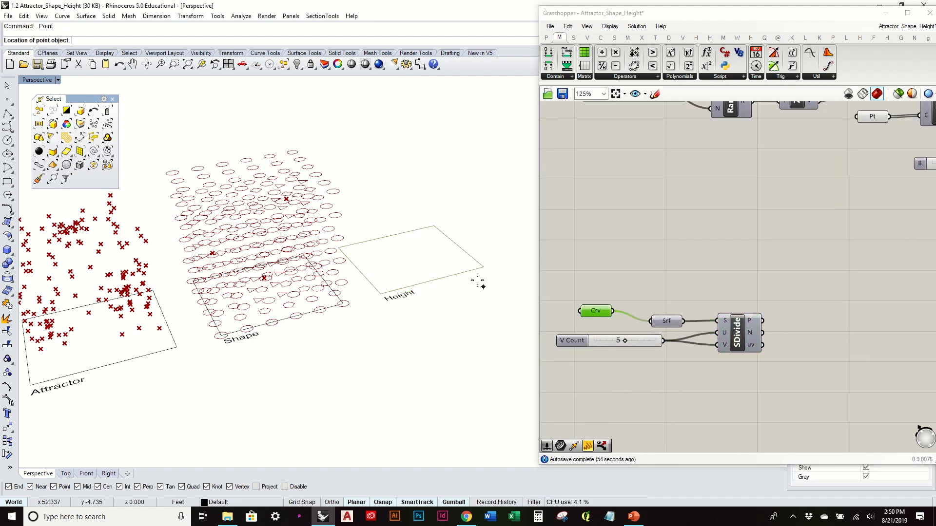
right_click(470, 276)
right_click(472, 275)
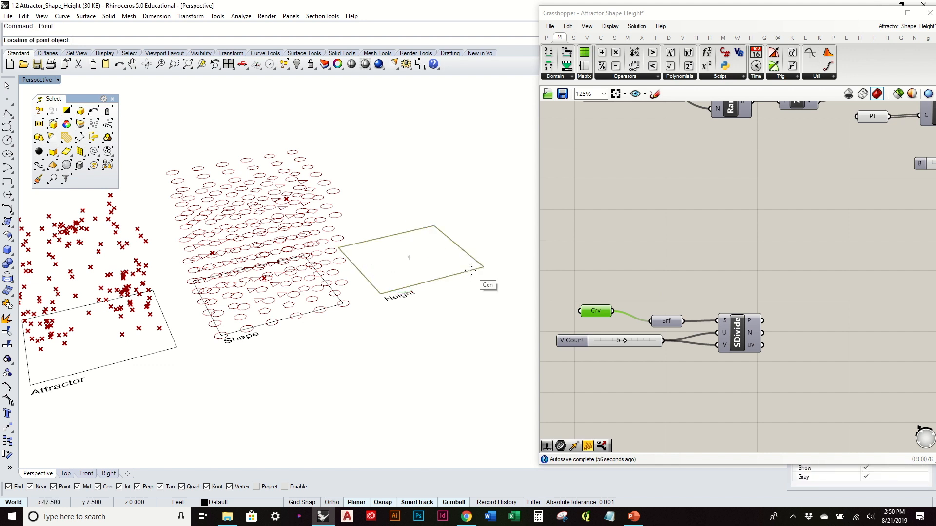
key(Escape)
right_click(603, 314)
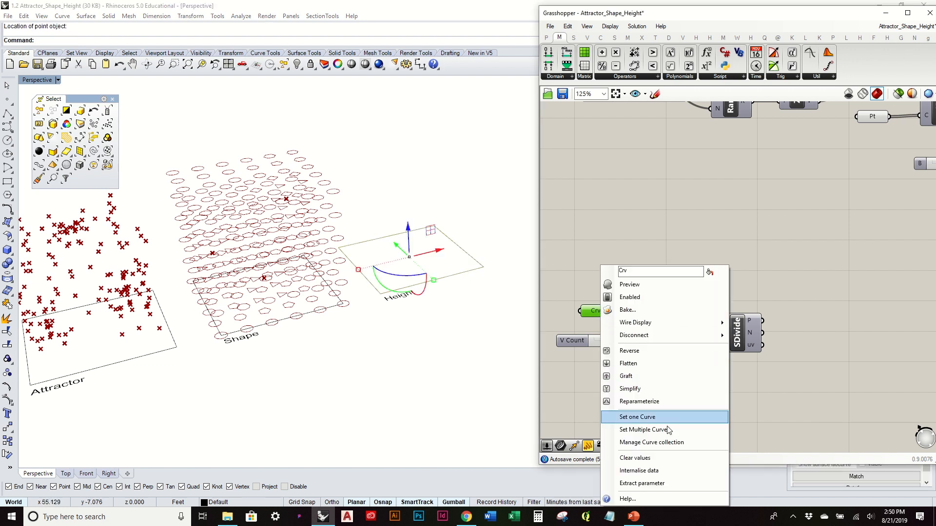
click(715, 244)
right_drag(715, 243, 629, 306)
right_drag(671, 281, 747, 196)
click(449, 194)
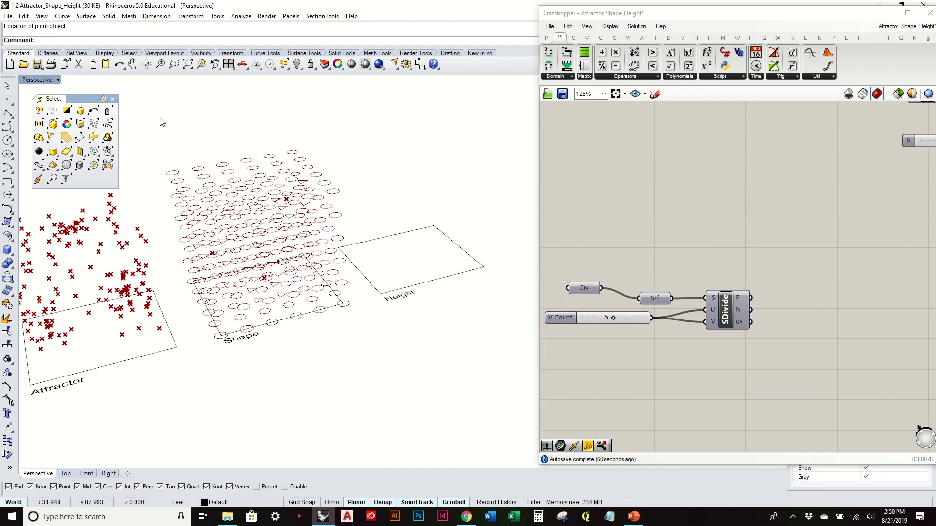
- Turn on the preview of the copied SDivide component to display its grid points on the Height rectangle
right_click(725, 303)
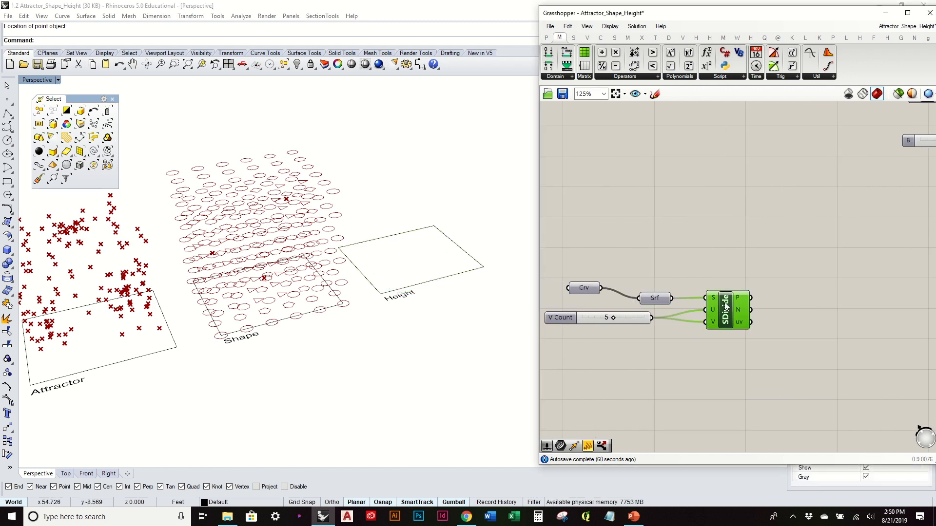
click(754, 323)
click(471, 206)
right_drag(488, 223, 485, 239)
click(593, 248)
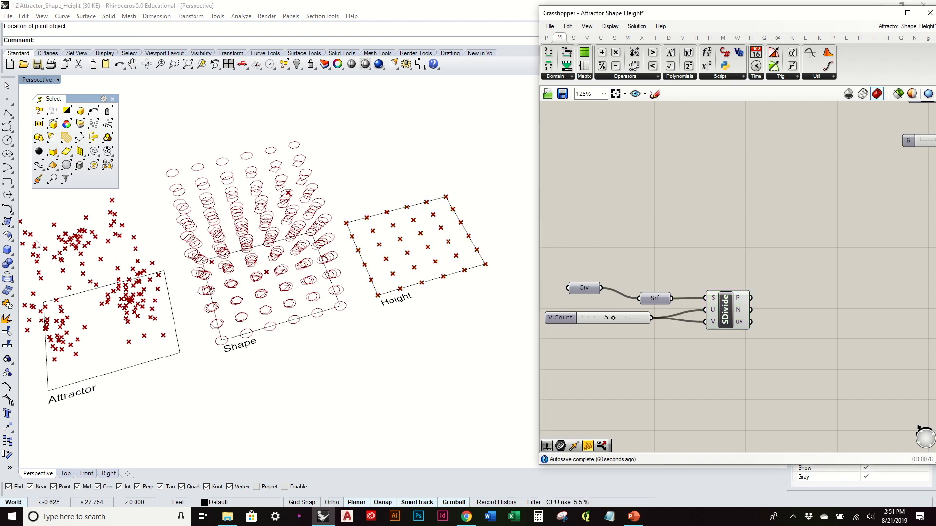
- Place two attractor points inside the Height rectangle, near its upper-left and lower-right corners
click(8, 99)
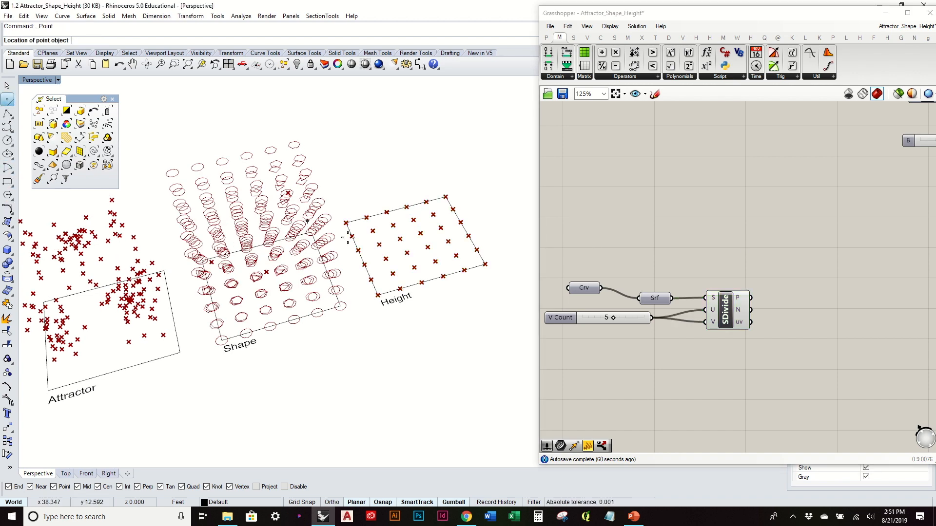
scroll(405, 236, up, 3)
click(364, 215)
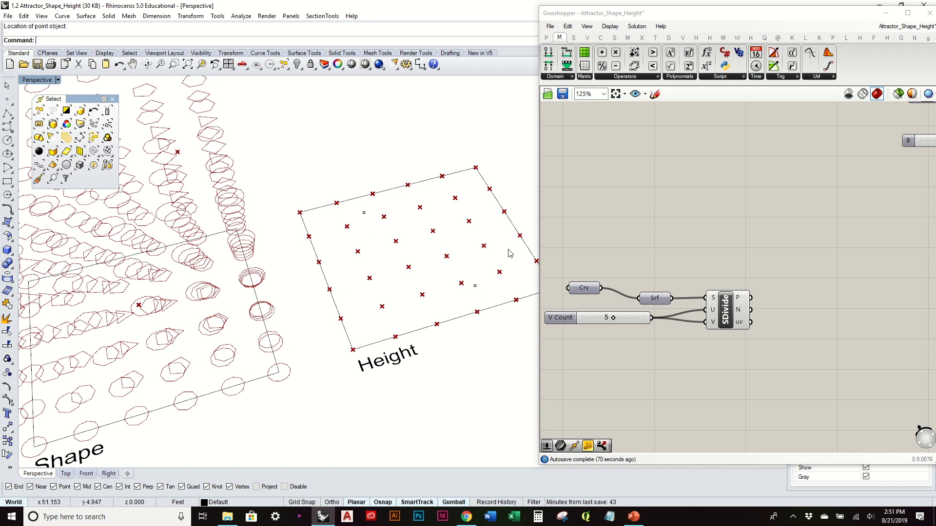
- Add a Closest Point component, connect SDivide's points to its P input, and flatten that input
click(587, 37)
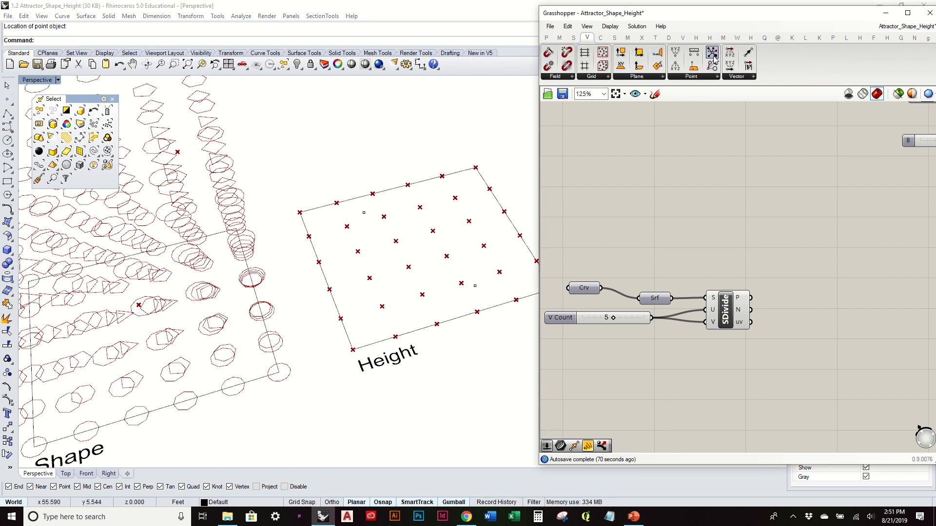
drag(713, 55, 861, 331)
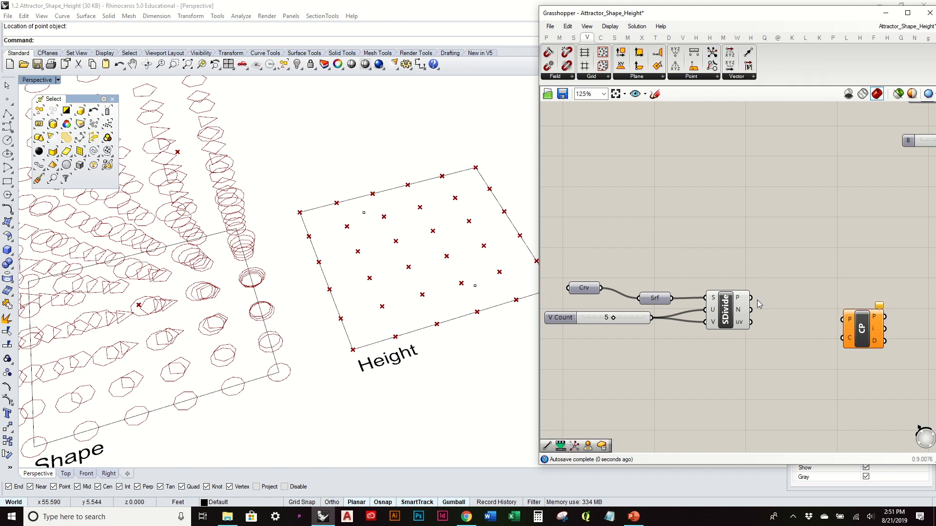
drag(751, 298, 850, 347)
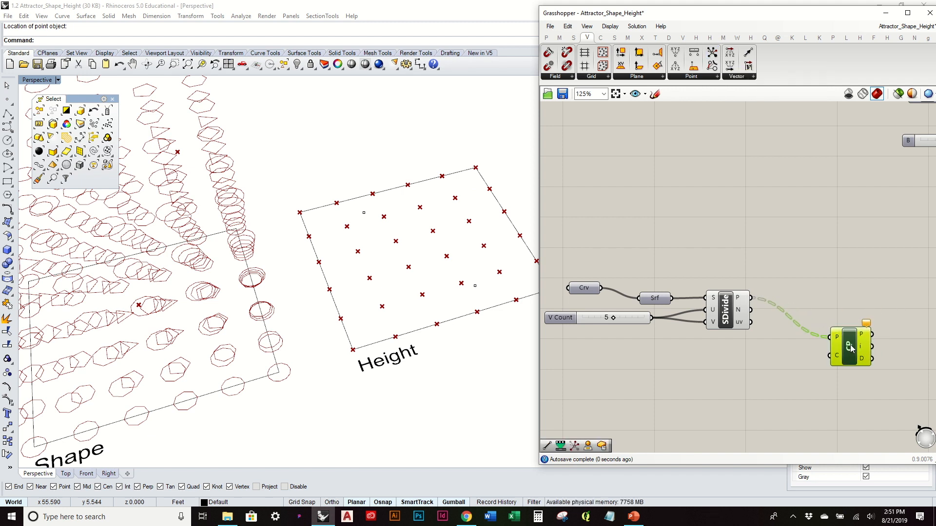
right_click(837, 340)
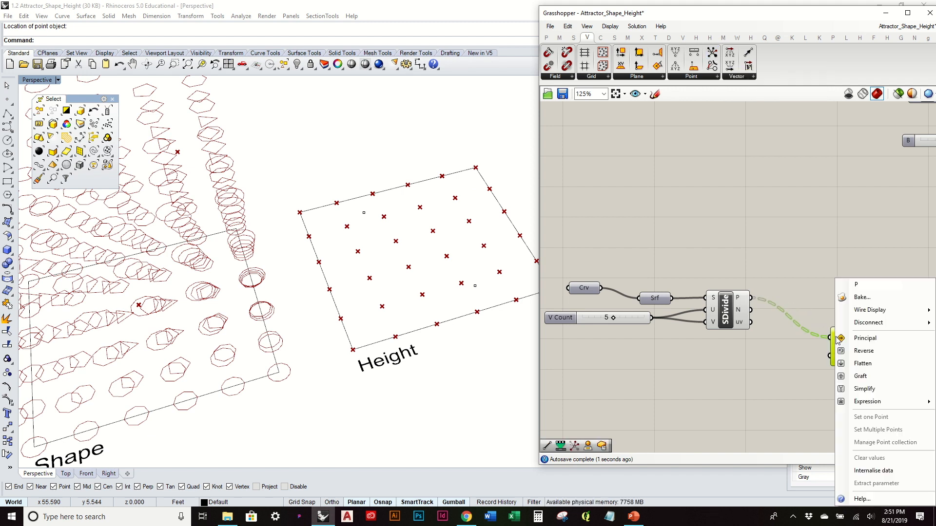
click(862, 364)
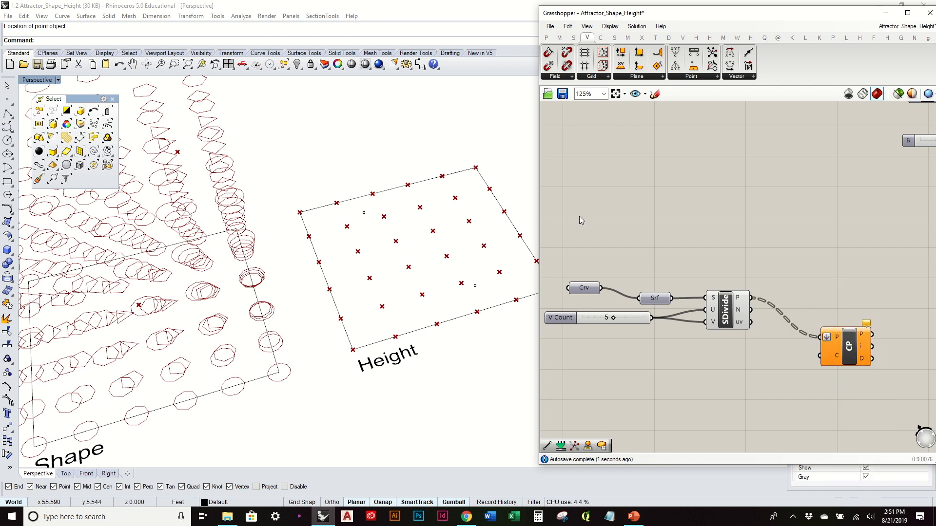
- Add a Point parameter referencing the two Height attractor points and connect it to Closest Point's C input
drag(340, 180, 485, 303)
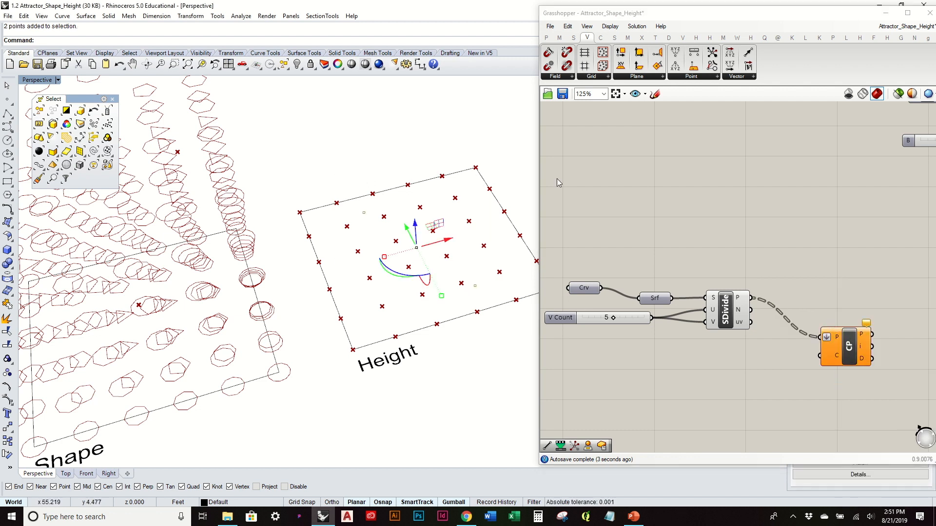
click(547, 38)
drag(549, 53, 735, 399)
right_click(736, 386)
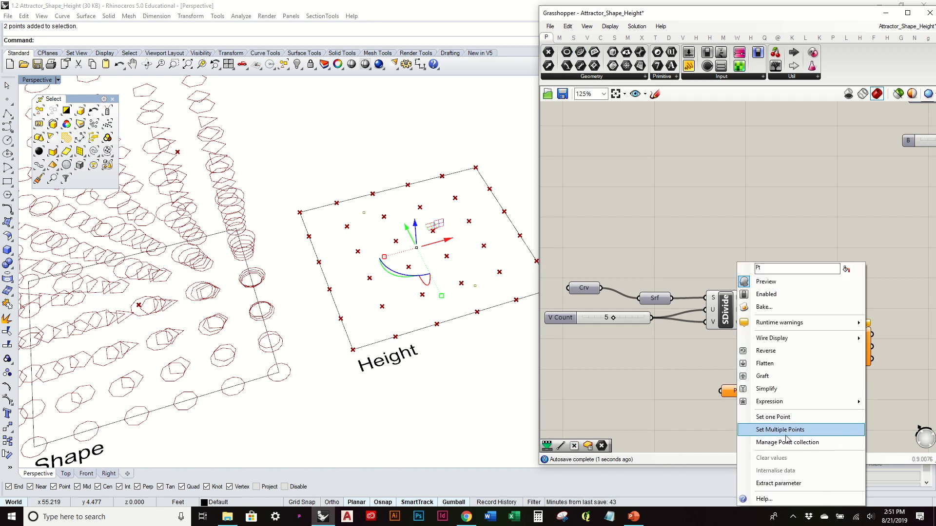
click(775, 362)
key(Return)
drag(753, 389, 842, 322)
click(770, 389)
- Rearrange the Closest Point and Pt components below the SDivide component to free up canvas space
click(445, 161)
right_drag(445, 249, 441, 226)
right_drag(431, 257, 403, 258)
click(701, 198)
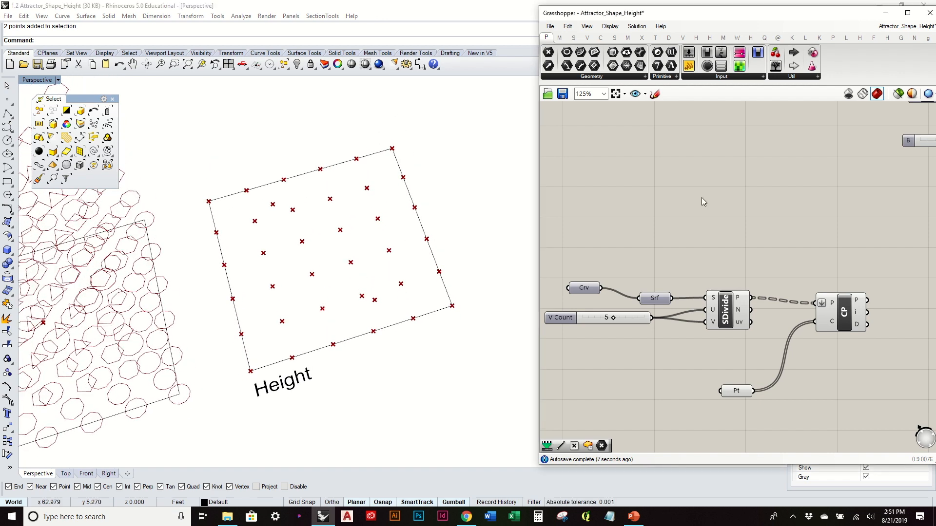
right_drag(428, 295, 423, 289)
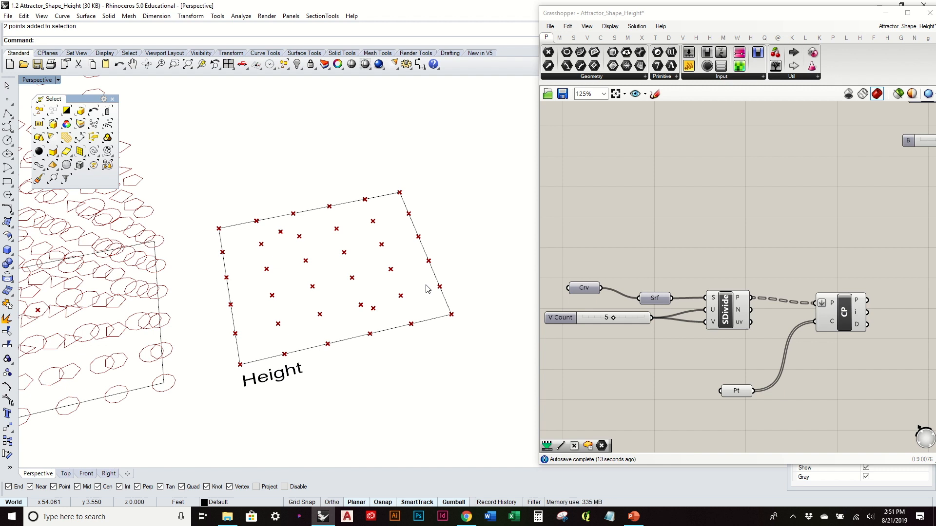
mouse_move(427, 289)
right_down()
mouse_move(419, 317)
mouse_move(422, 302)
right_up()
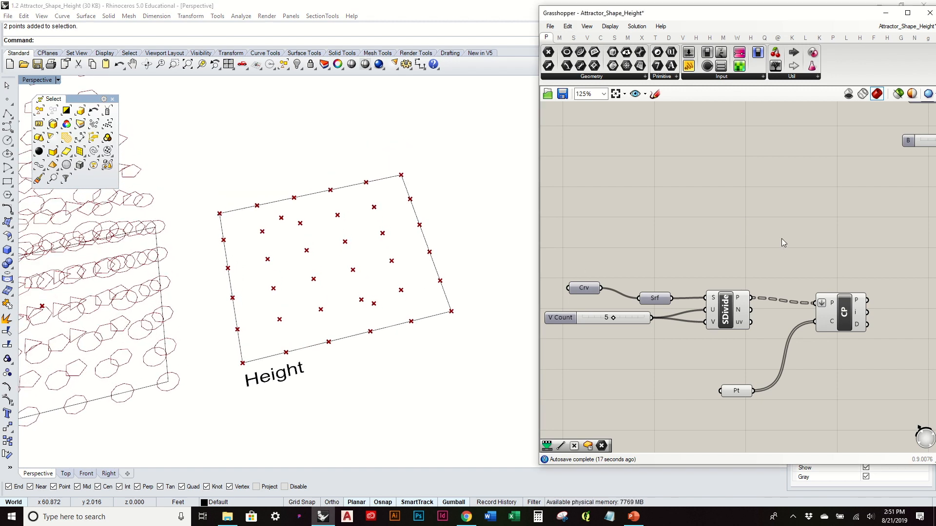
drag(848, 311, 826, 324)
drag(742, 393, 711, 401)
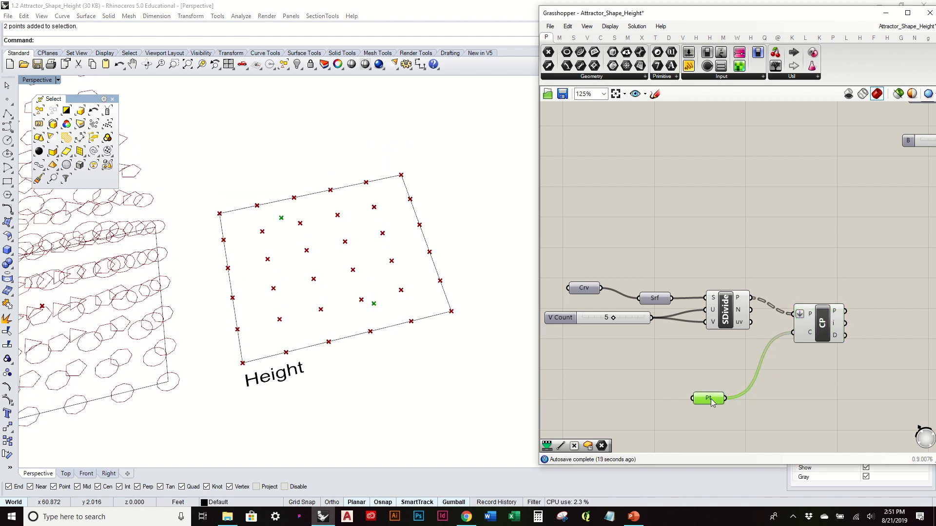
drag(824, 322, 815, 351)
click(776, 281)
click(726, 317)
click(723, 253)
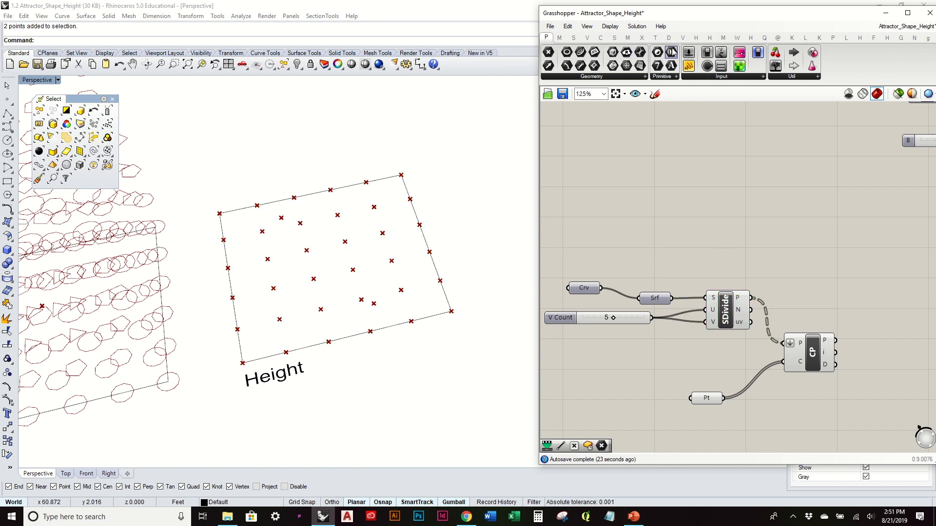
- Add a planar Voronoi component above the Closest Point component
click(630, 39)
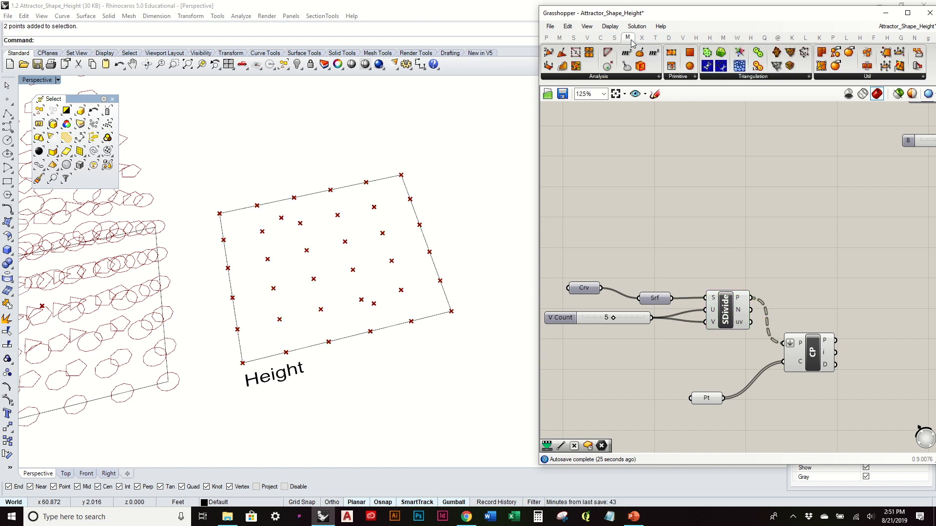
click(764, 77)
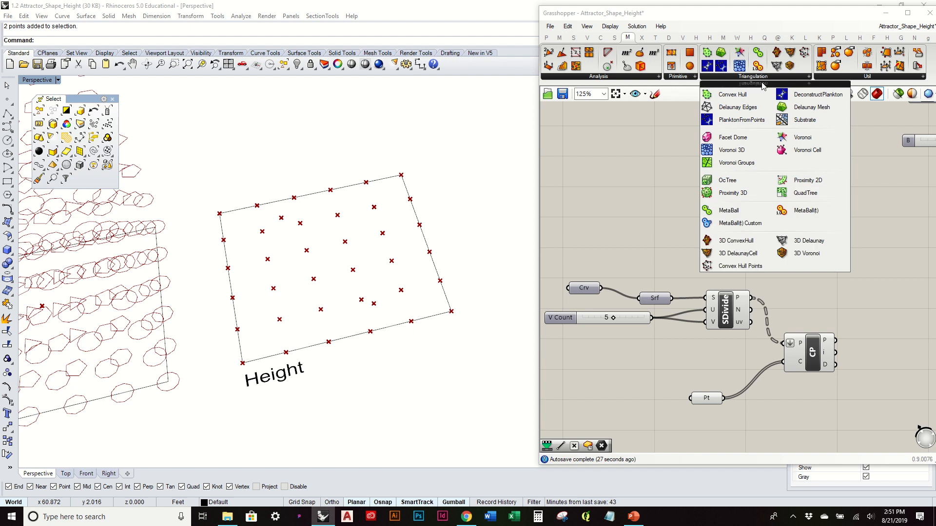
click(820, 140)
click(842, 226)
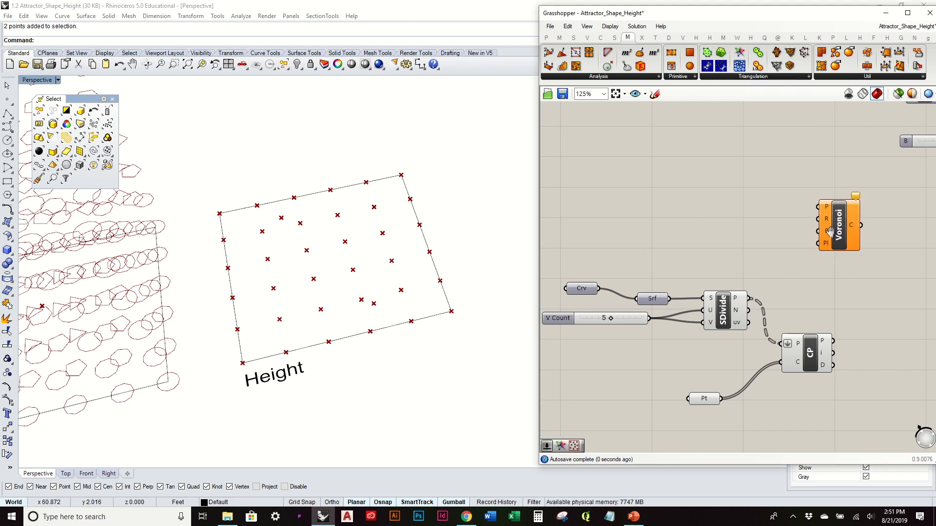
- Flatten SDivide's points output and connect it to the Voronoi component's P input
right_drag(778, 294, 686, 297)
right_click(650, 303)
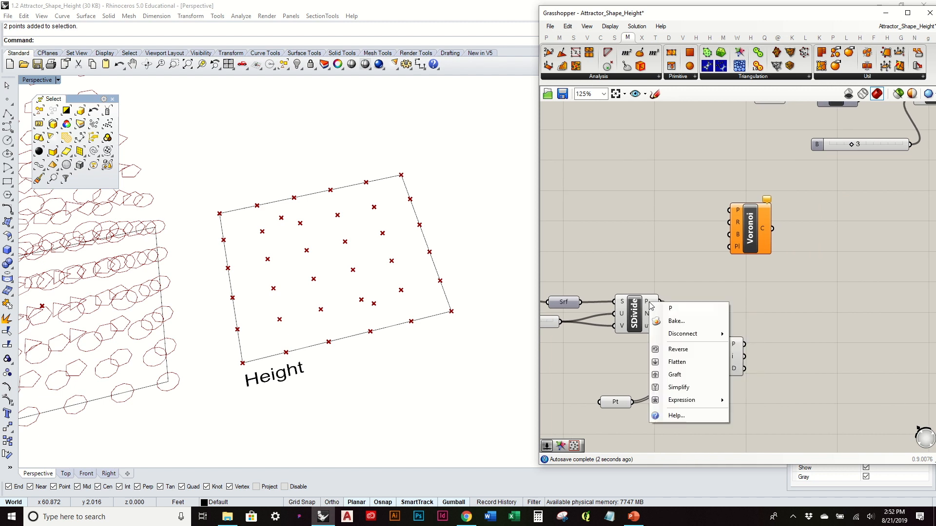
click(682, 363)
drag(671, 304, 801, 242)
right_drag(680, 257, 723, 251)
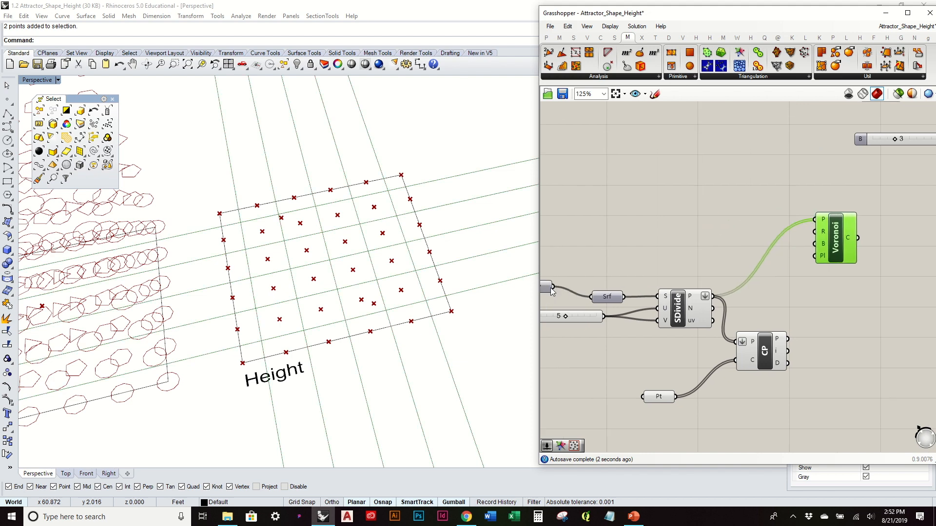
- Connect the Crv component to the Voronoi's B input so the Height rectangle bounds the cells
drag(552, 293, 835, 269)
right_drag(404, 215, 408, 236)
click(700, 221)
right_drag(772, 241, 727, 210)
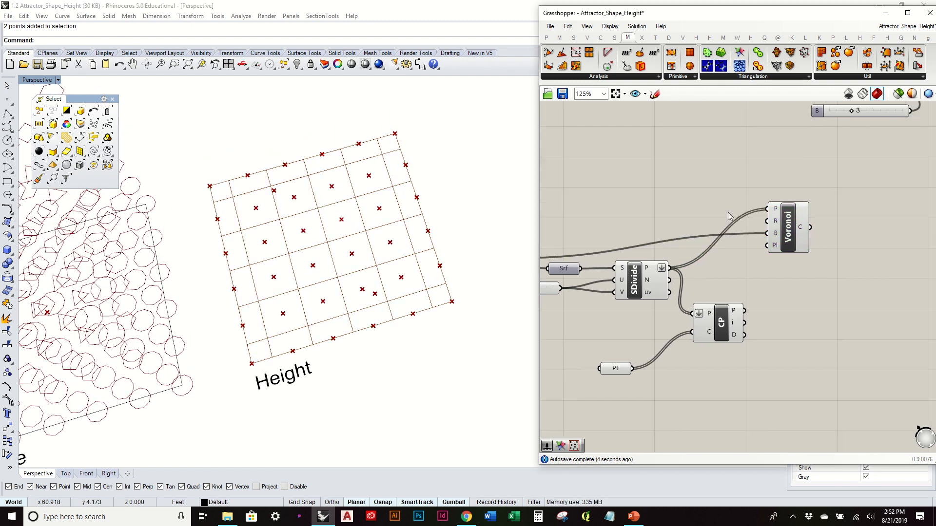
drag(791, 217, 802, 226)
click(687, 207)
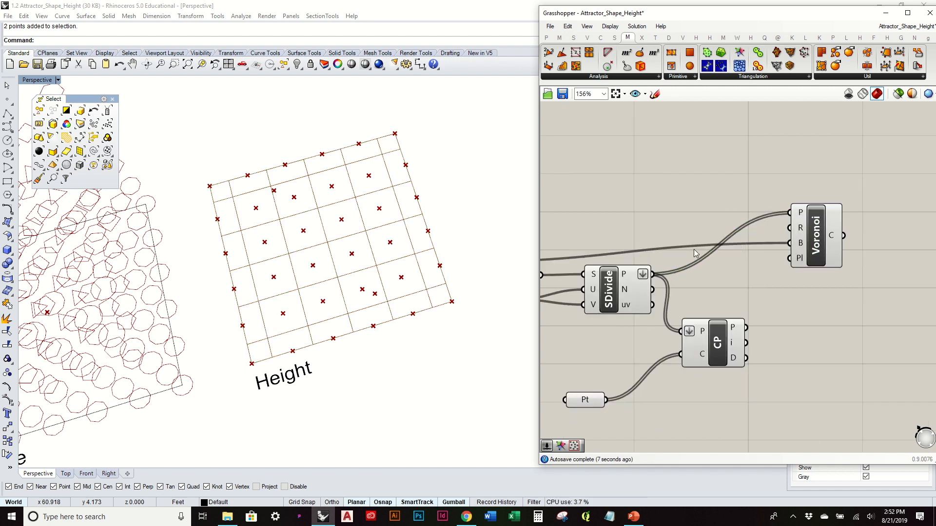
- Create a number slider, connect it to the Voronoi's R input, and set the radius to 1.00
scroll(692, 250, up, 1)
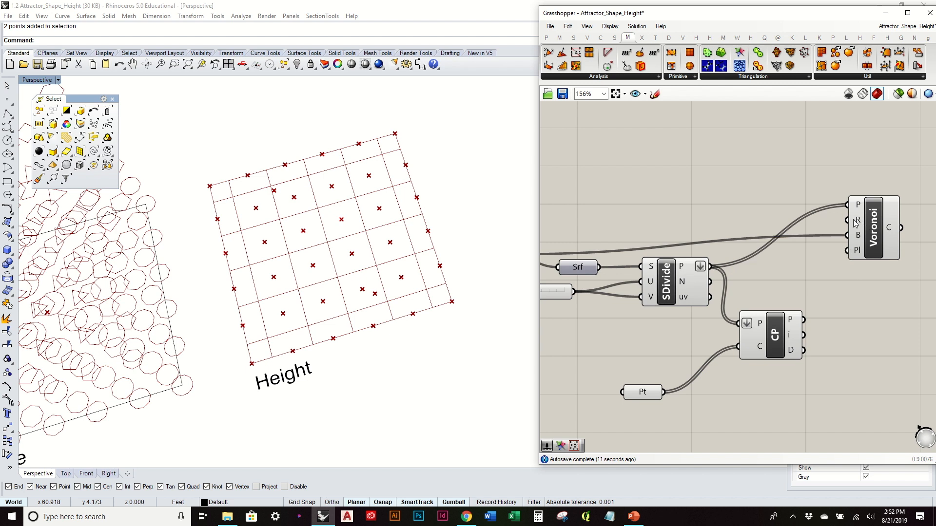
double_click(686, 184)
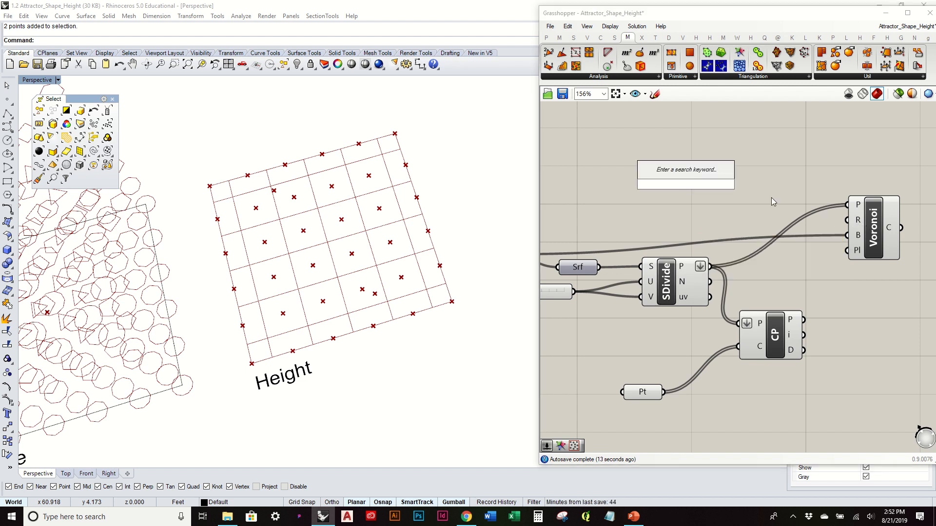
text(slider)
key(Return)
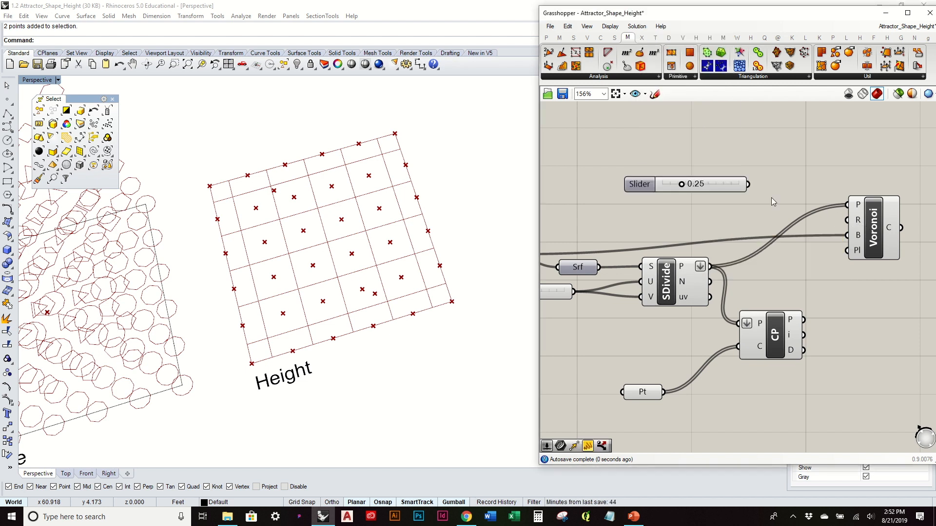
drag(747, 184, 847, 220)
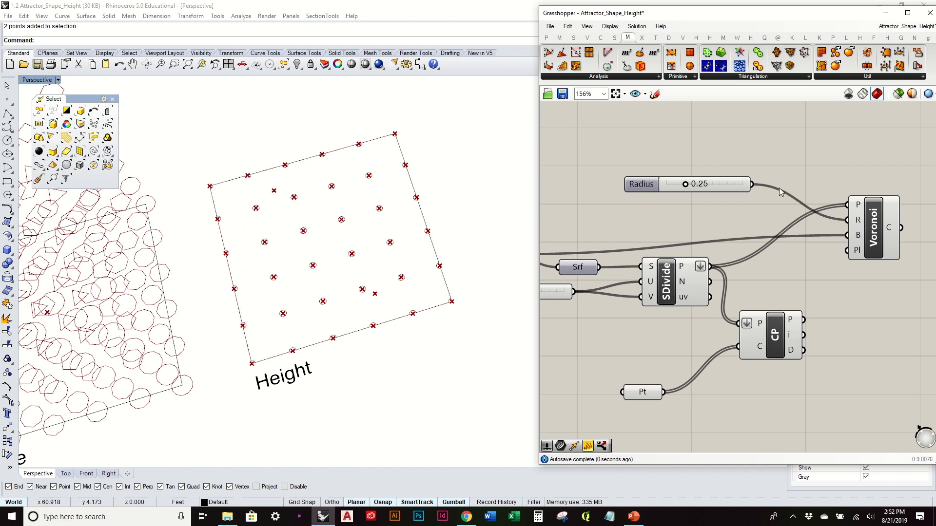
drag(685, 185, 761, 186)
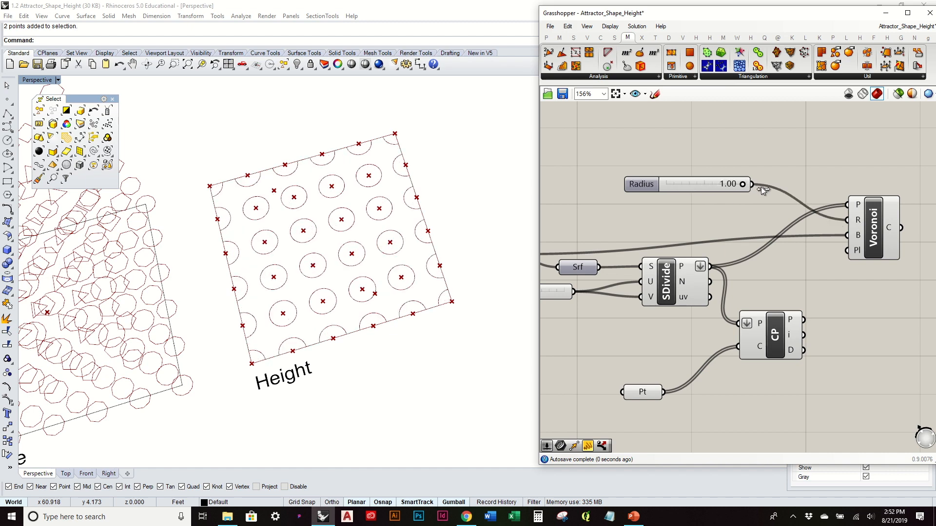
- Replace the Voronoi's Radius slider with a new integer slider connected to the R input, and set the radius to 2
double_click(720, 244)
text(3)
key(Return)
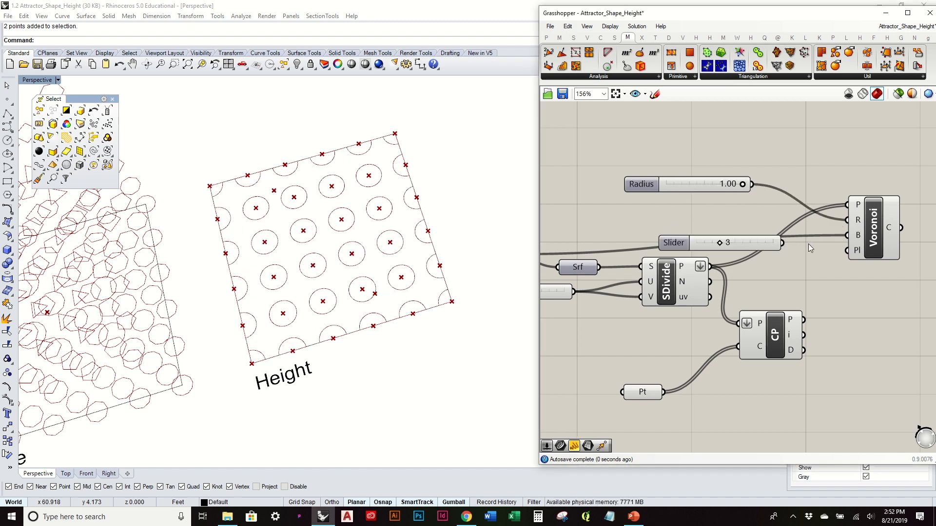
drag(782, 243, 847, 220)
click(711, 184)
key(Delete)
drag(721, 244, 714, 215)
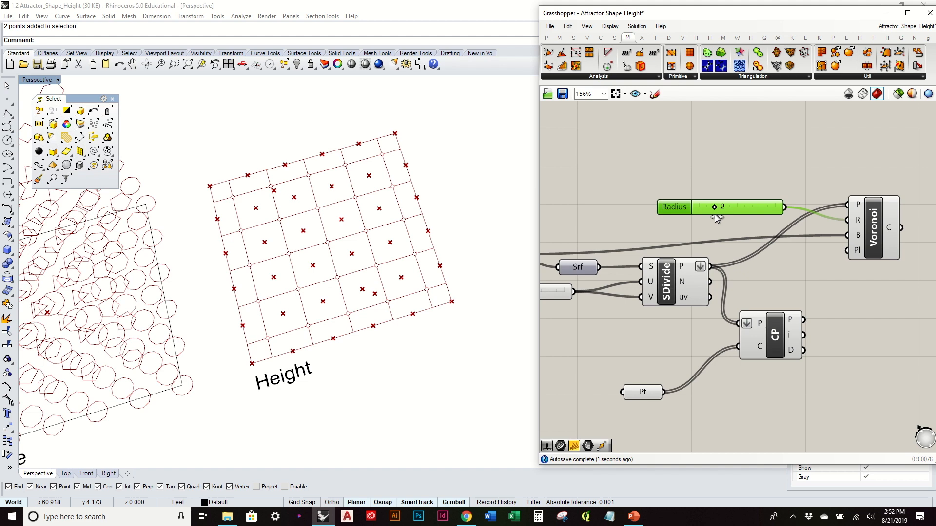
- Examine the Voronoi cells and their corners inside the Height rectangle from several angles and distances
right_drag(392, 259, 386, 229)
right_drag(469, 294, 433, 292)
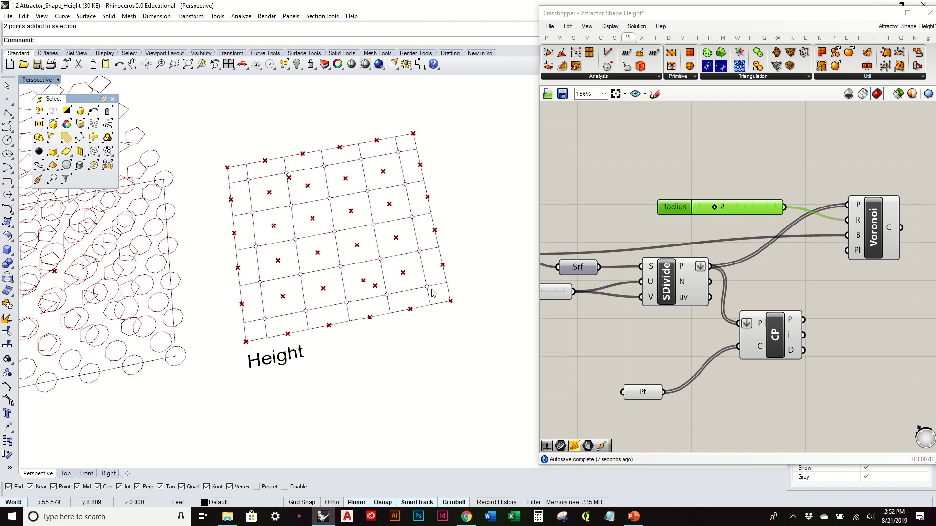
scroll(357, 203, up, 10)
scroll(412, 260, up, 8)
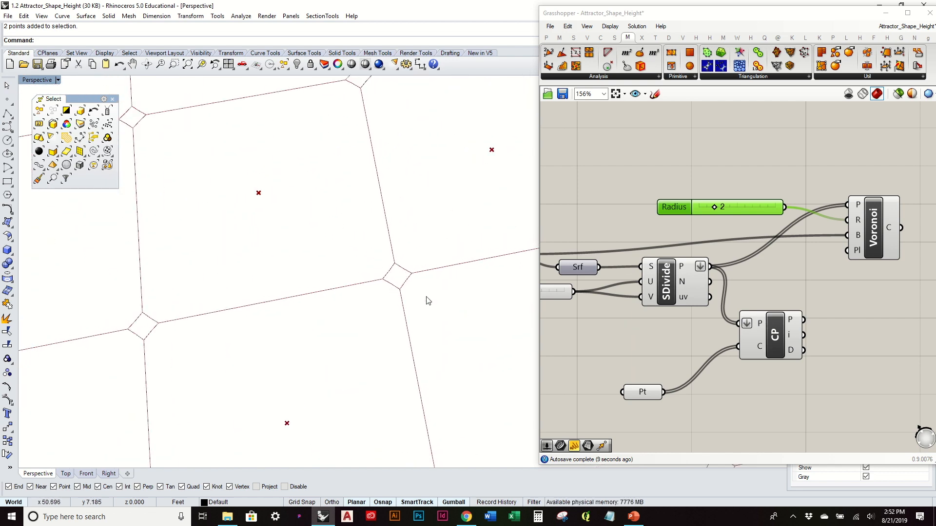
scroll(335, 230, down, 7)
scroll(336, 235, down, 8)
right_drag(348, 275, 363, 233)
right_drag(890, 170, 837, 180)
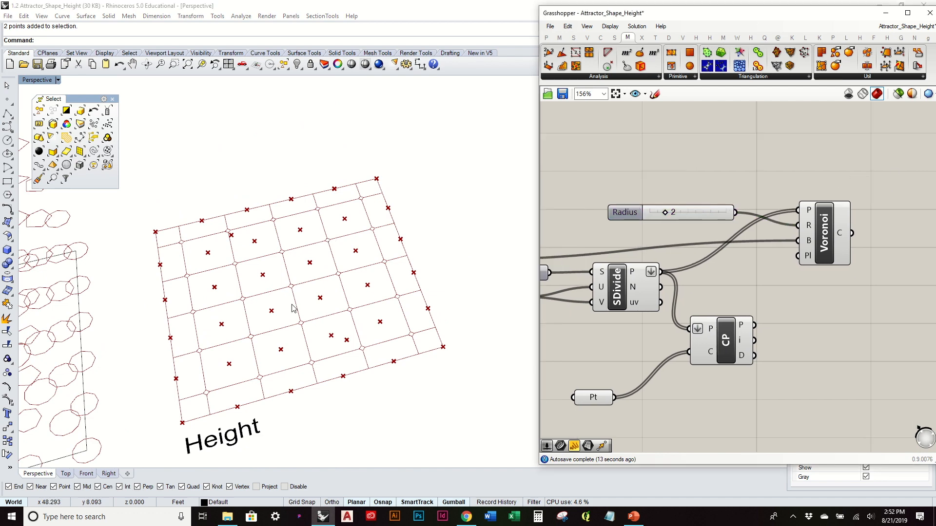
scroll(386, 211, down, 5)
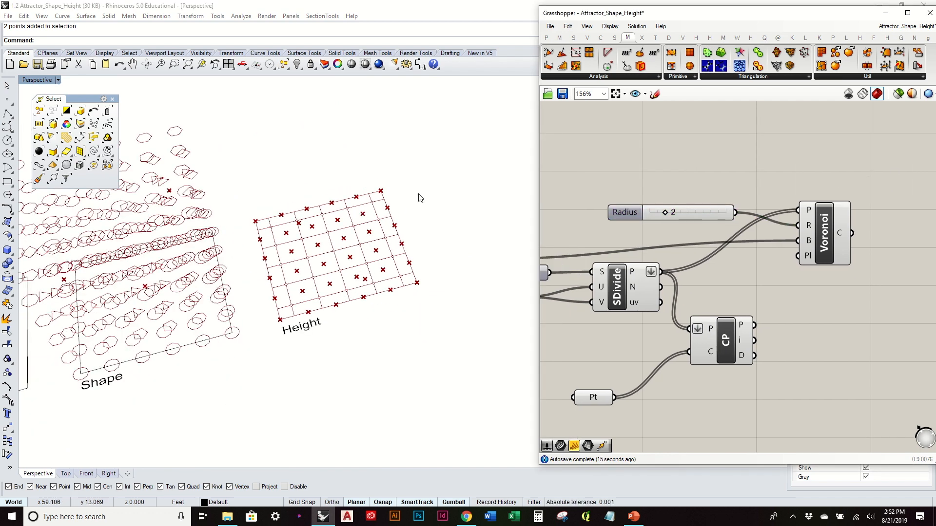
- Delete the SDivide component and its V Count slider from the Height definition
right_drag(718, 244, 887, 242)
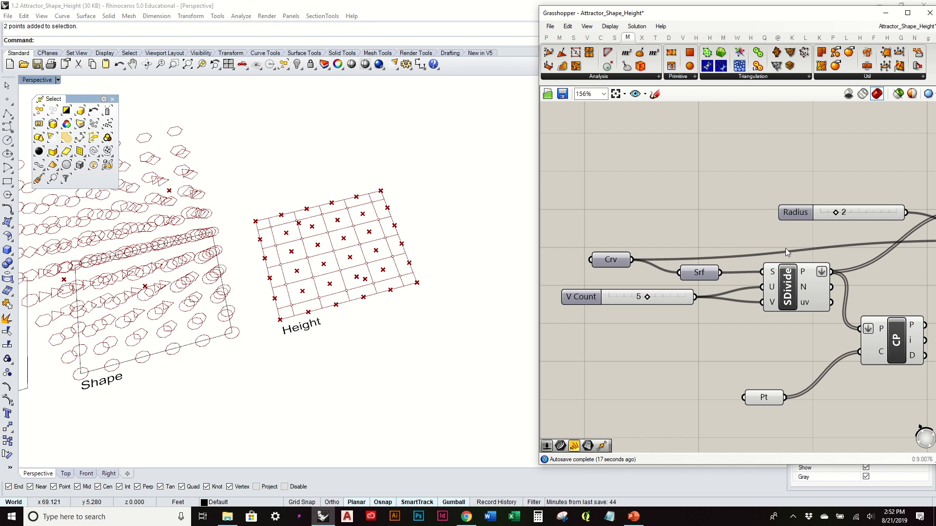
right_drag(779, 243, 764, 235)
drag(780, 341, 642, 286)
key(Delete)
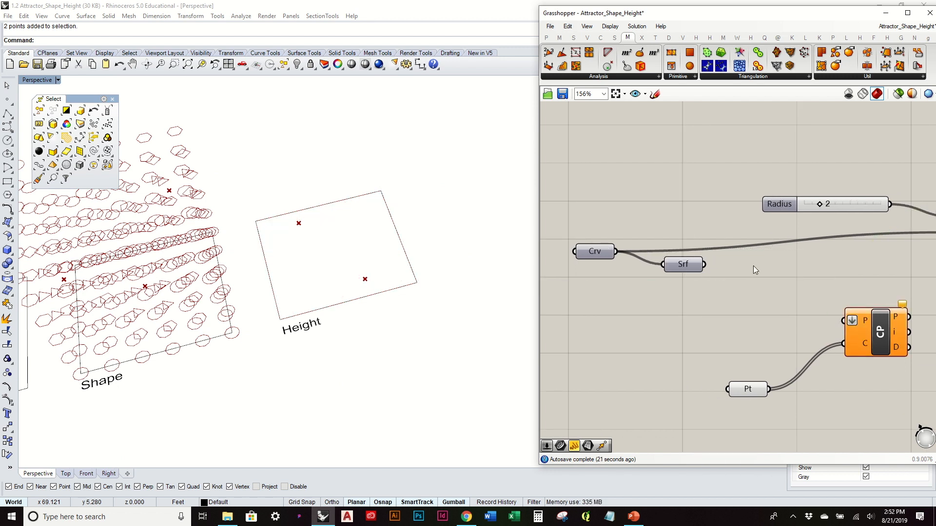
- Add a Populate Geometry component beside Srf and connect the Height surface to its G input
right_drag(752, 266, 700, 266)
right_drag(760, 252, 737, 254)
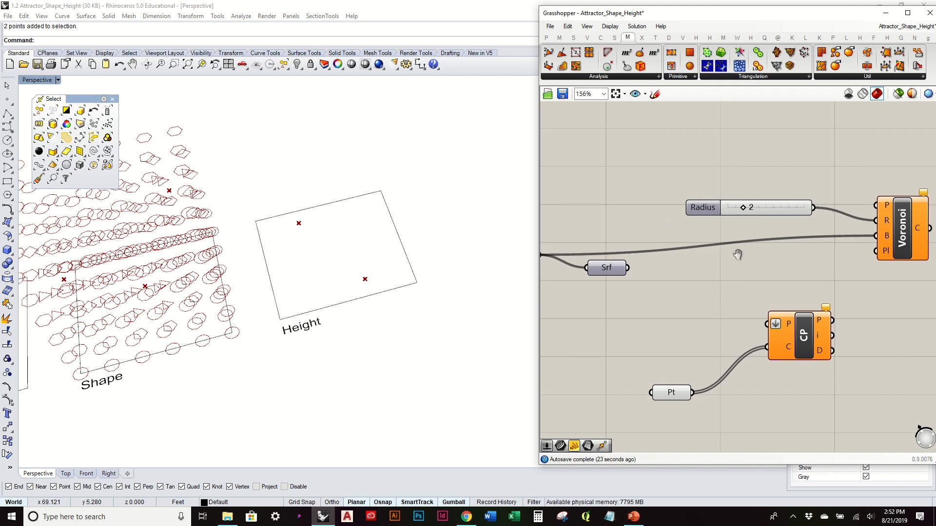
drag(607, 271, 607, 252)
right_drag(609, 229, 727, 217)
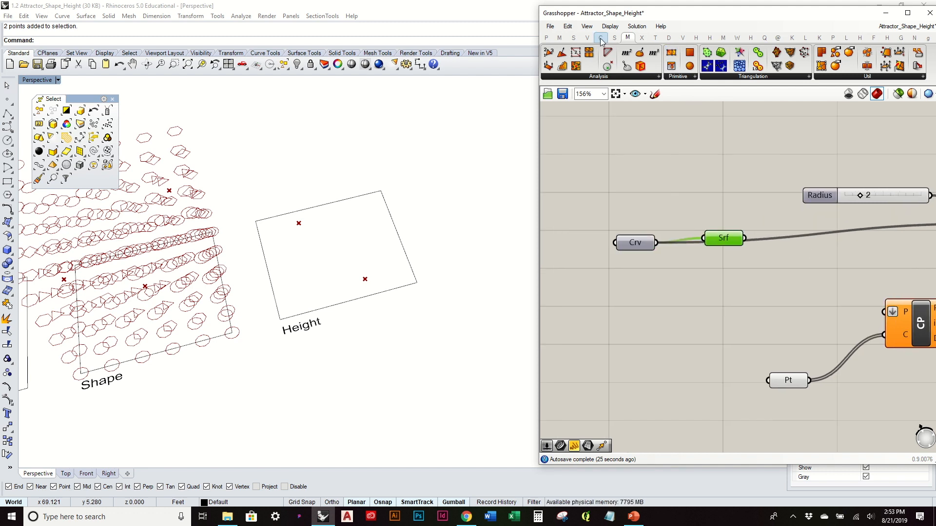
click(574, 38)
click(586, 38)
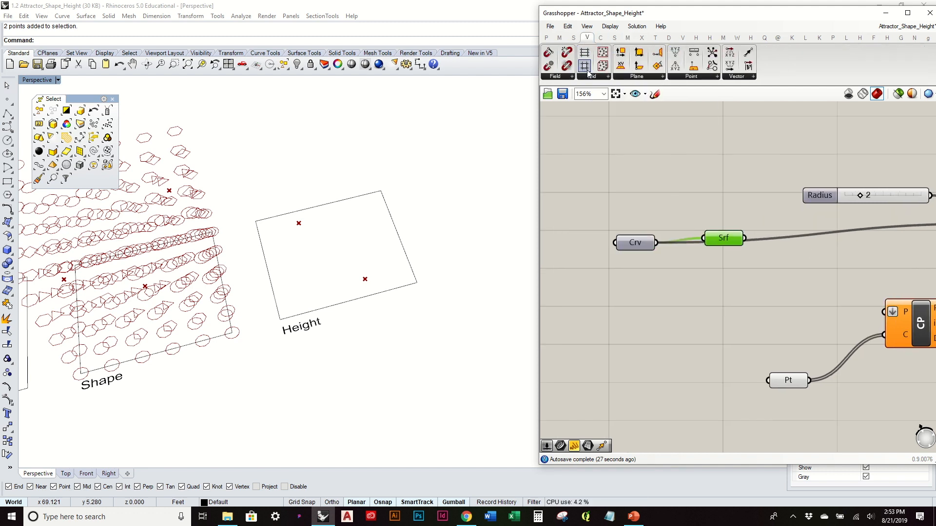
click(590, 78)
drag(612, 190, 809, 259)
drag(833, 276, 821, 270)
drag(723, 239, 724, 253)
right_drag(789, 259, 657, 259)
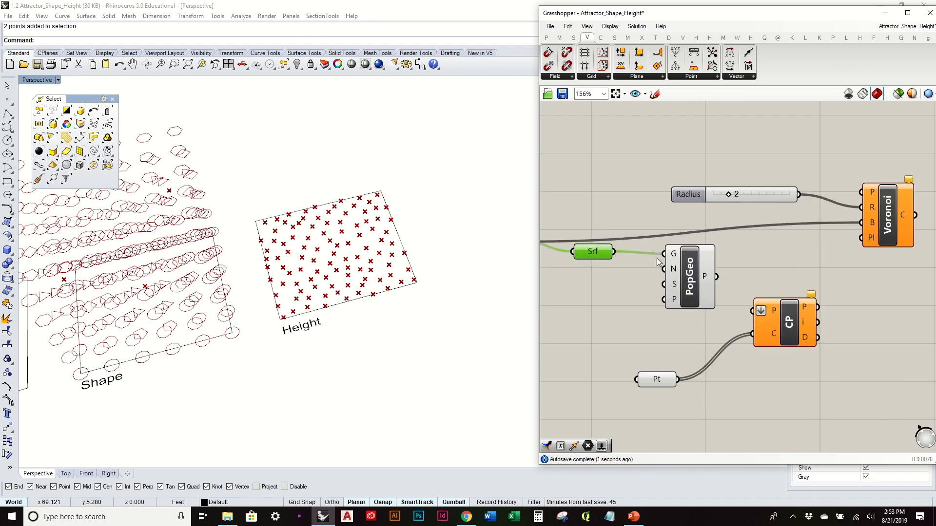
- Connect PopGeo's P output to the Voronoi's P input and set the Voronoi radius to 1
drag(717, 276, 861, 192)
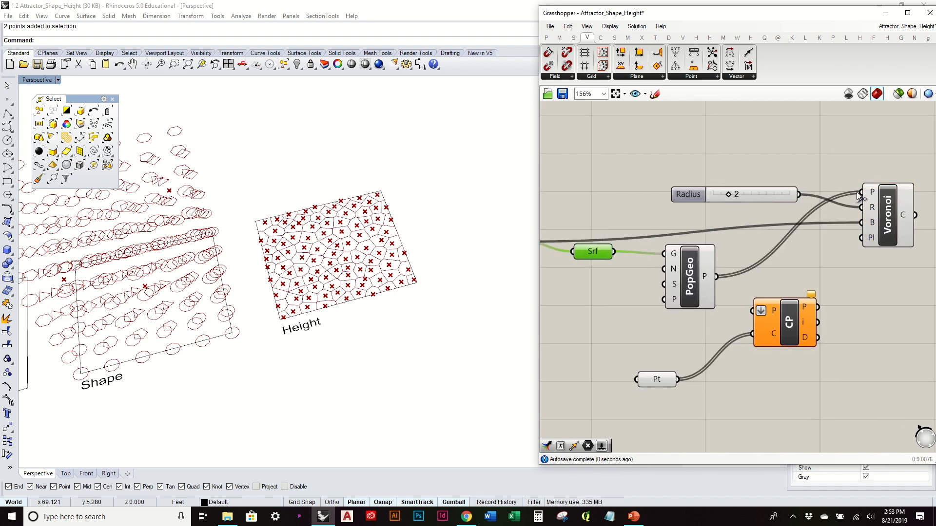
scroll(346, 227, up, 5)
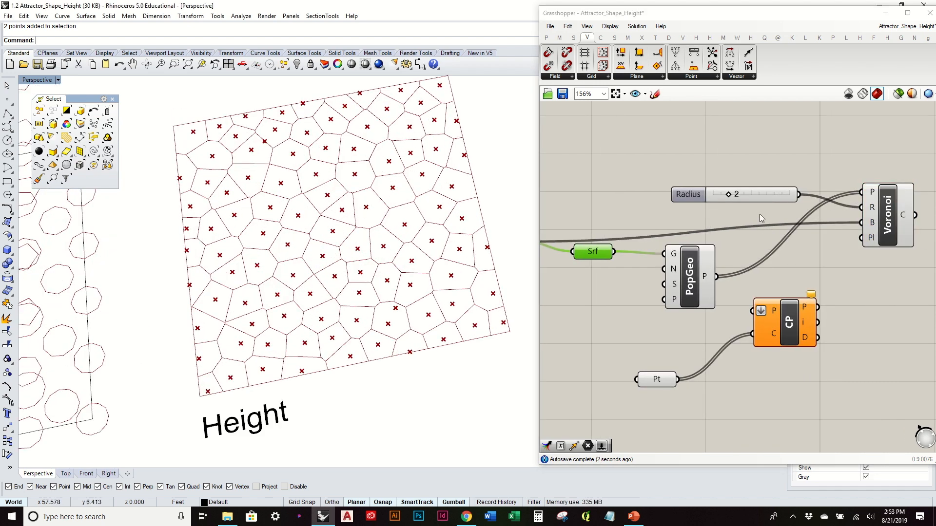
mouse_move(728, 195)
mouse_down()
mouse_move(744, 197)
mouse_move(716, 195)
mouse_up()
right_drag(415, 213, 410, 251)
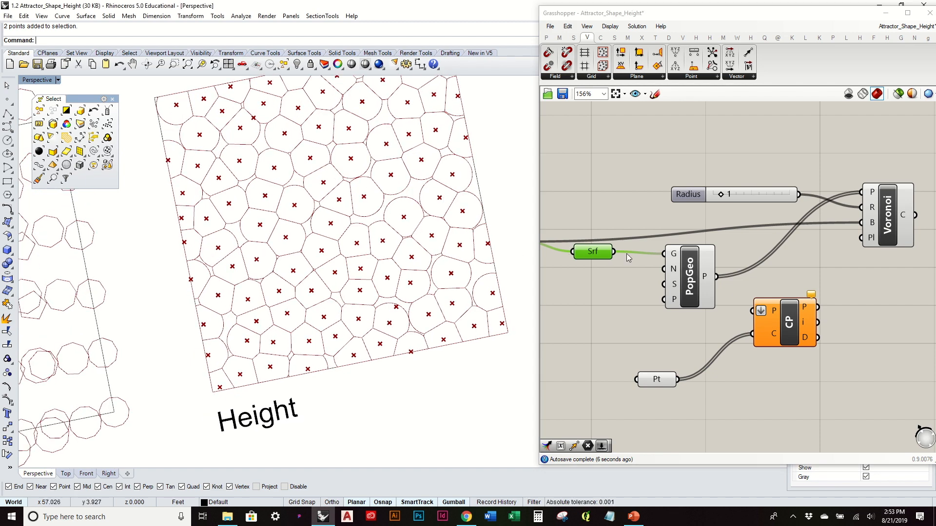
right_drag(464, 319, 317, 272)
right_drag(397, 326, 390, 269)
- Create a number slider with the value 50 and connect it to PopGeo's N input as the point count
click(658, 213)
right_drag(658, 213, 765, 181)
drag(796, 260, 783, 264)
double_click(719, 266)
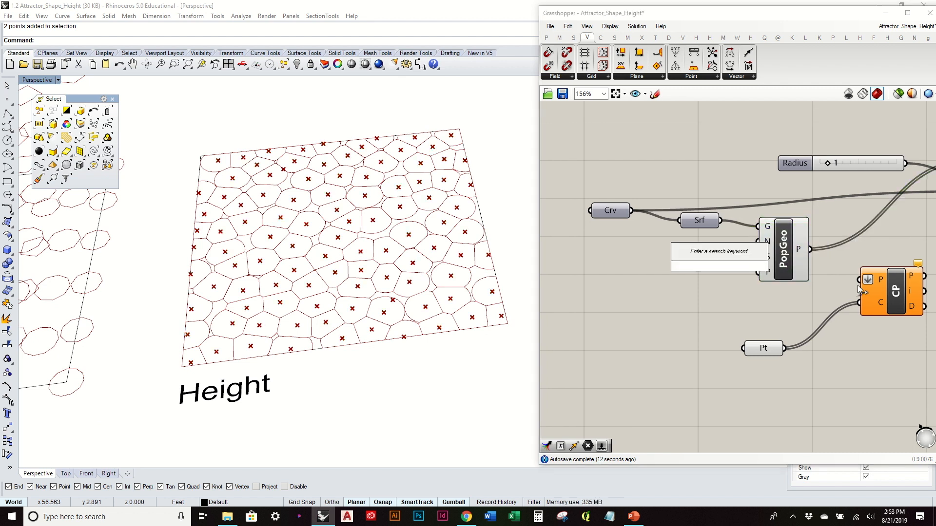
text(50)
key(Return)
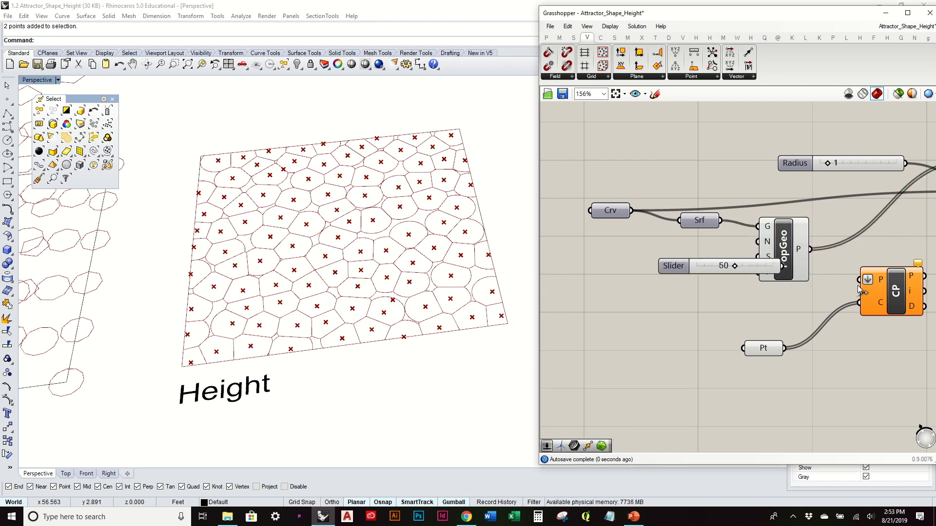
drag(766, 260, 705, 252)
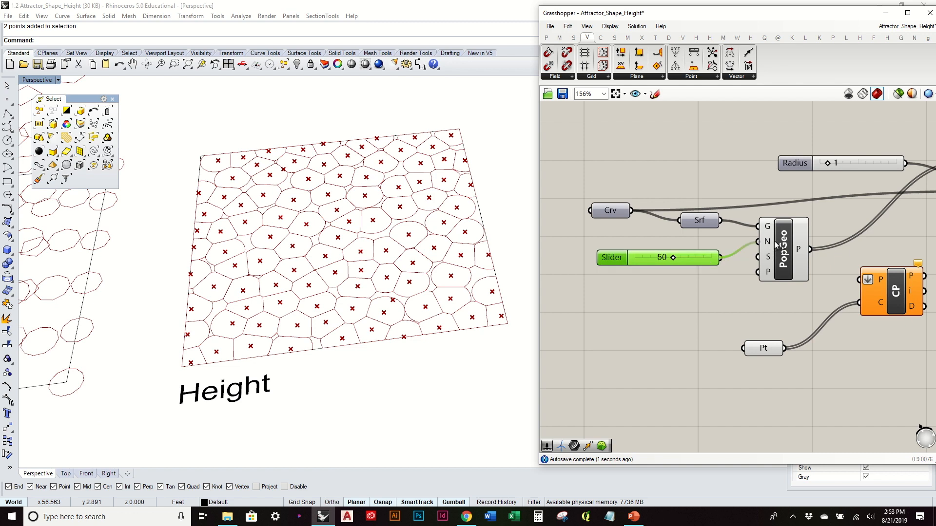
drag(775, 242, 774, 240)
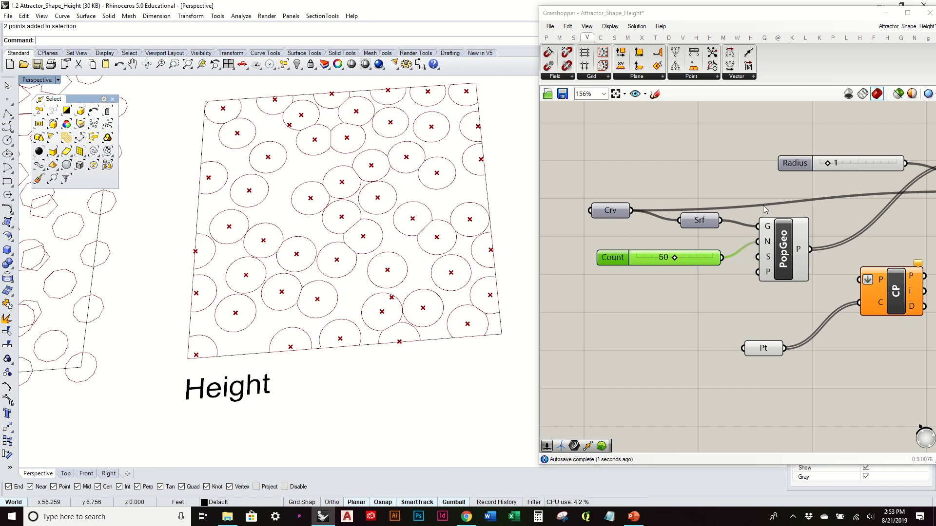
- Set the Voronoi radius to 2 and move the Voronoi component and its Radius slider lower on the canvas
right_drag(842, 184, 734, 204)
drag(722, 184, 734, 194)
right_drag(470, 202, 490, 165)
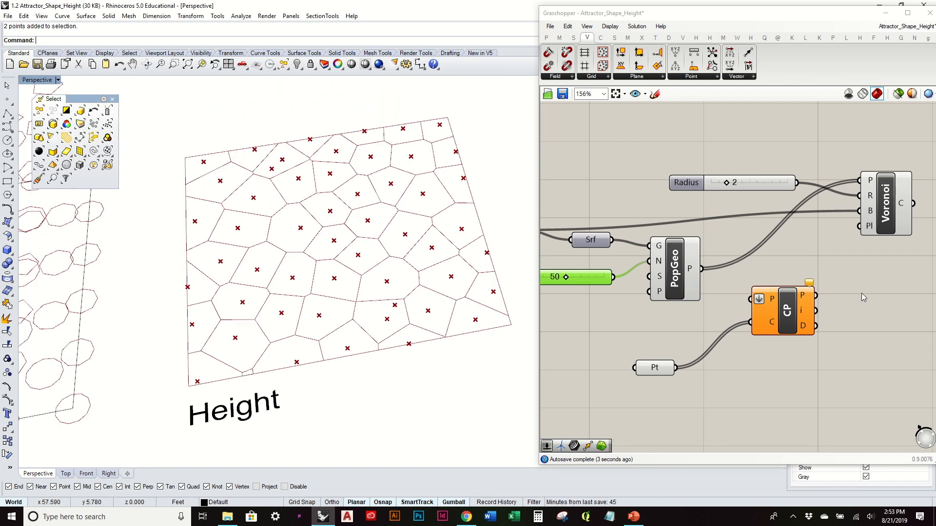
drag(884, 202, 871, 245)
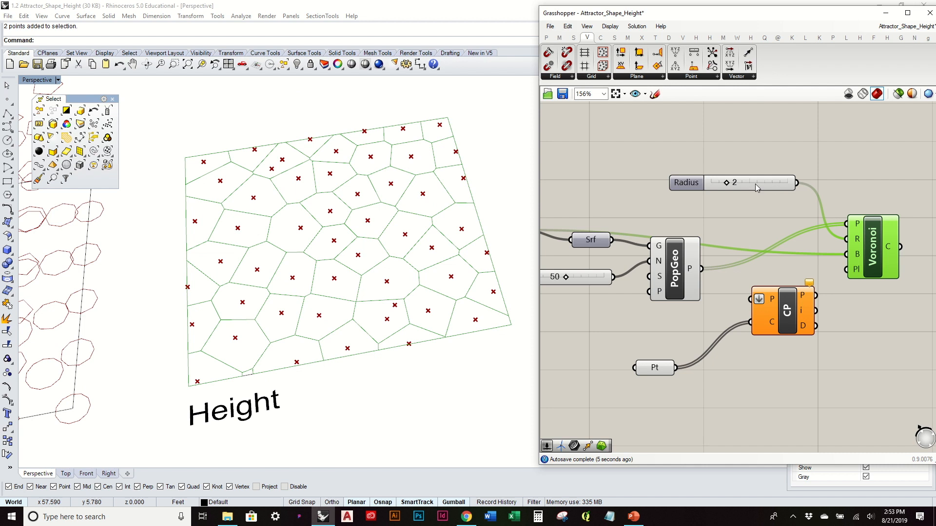
drag(755, 186, 746, 199)
- Connect PopGeo's P output to the Closest Point component's P input and tidy the Closest Point and Radius slider placement
click(674, 279)
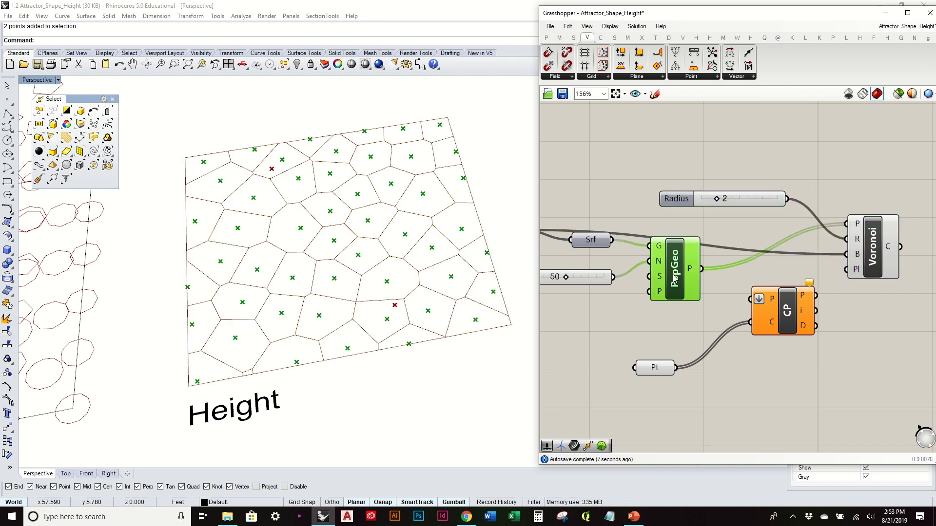
drag(701, 269, 791, 359)
click(844, 313)
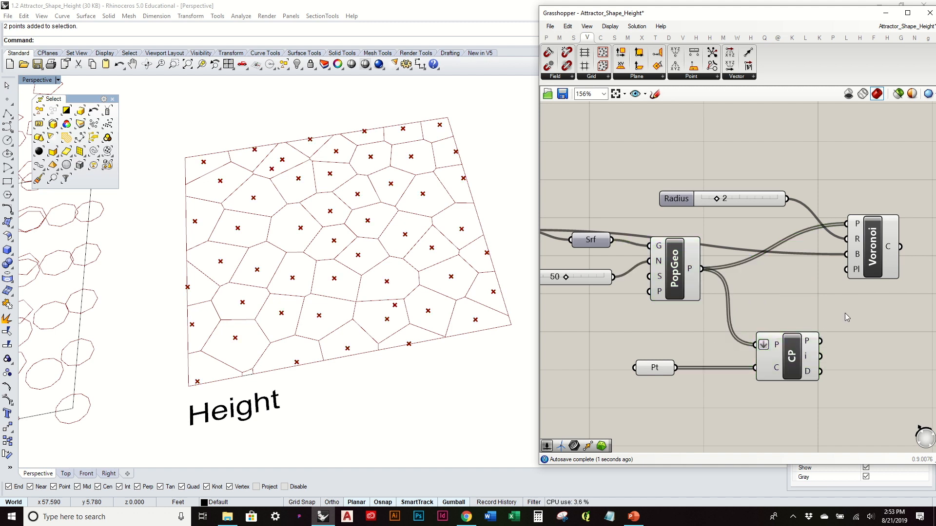
right_drag(844, 313, 813, 320)
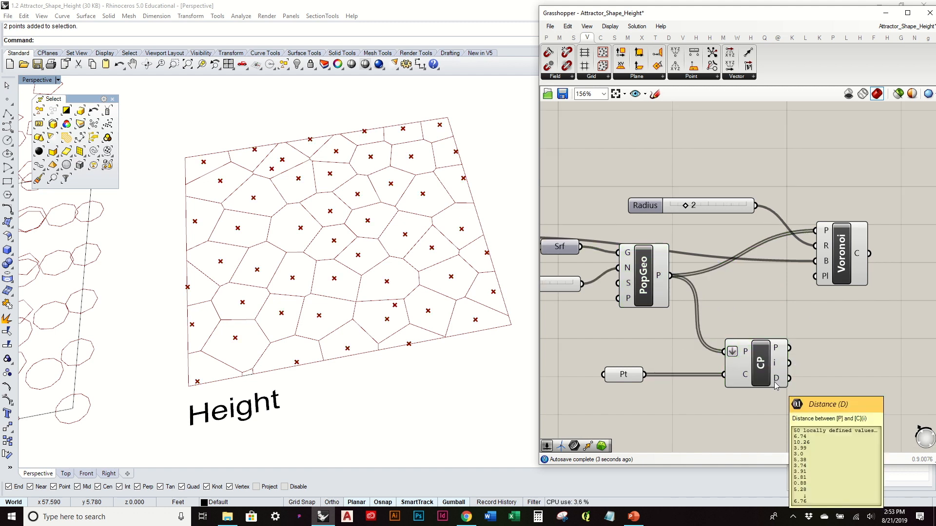
drag(722, 205, 686, 206)
right_drag(749, 235, 659, 225)
drag(754, 249, 735, 240)
drag(611, 195, 644, 190)
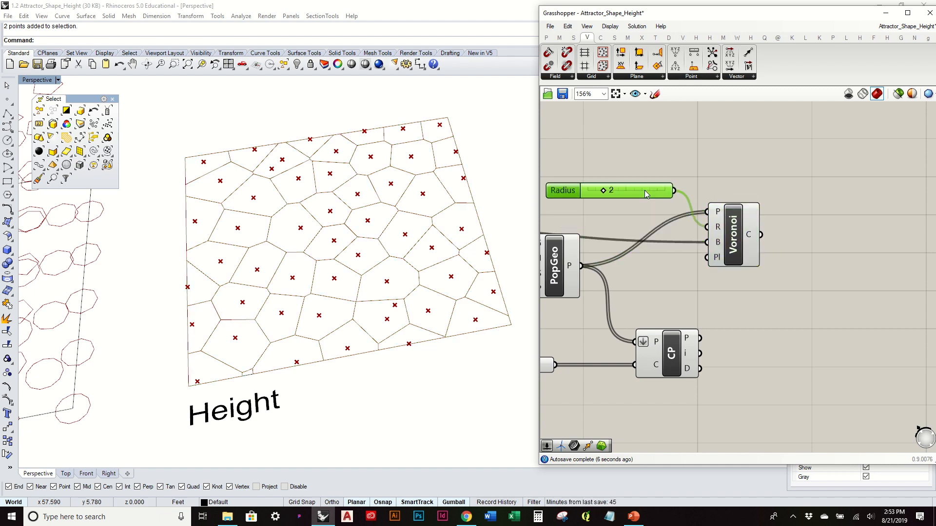
right_drag(420, 290, 438, 266)
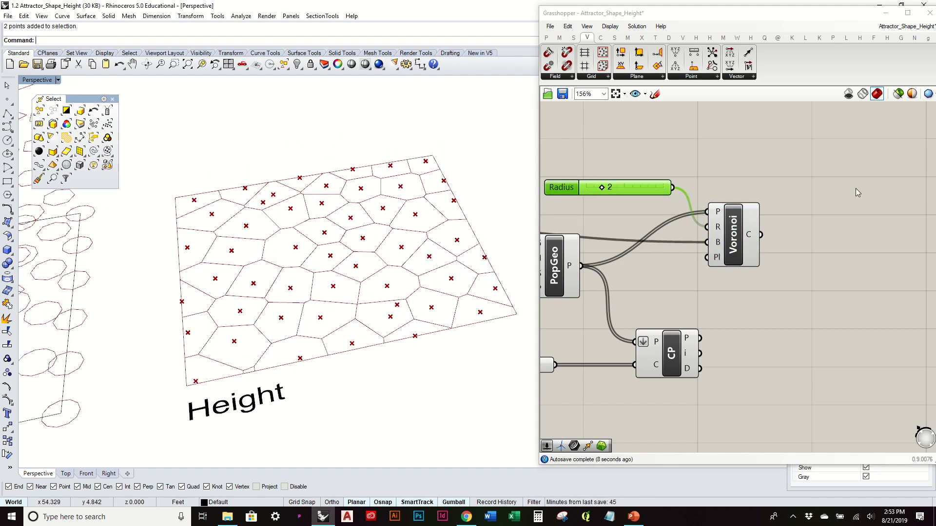
- Add an Extrude component and connect the Voronoi's C output to its B input
double_click(815, 310)
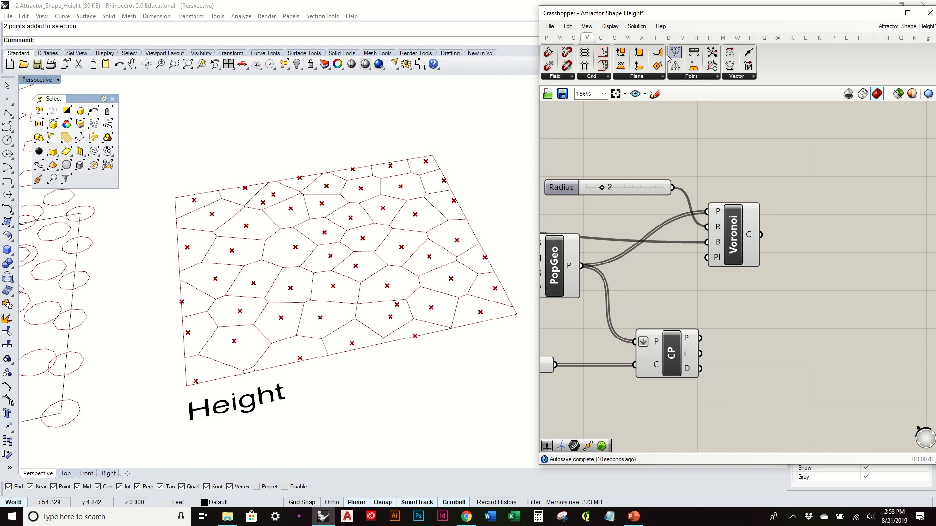
click(615, 39)
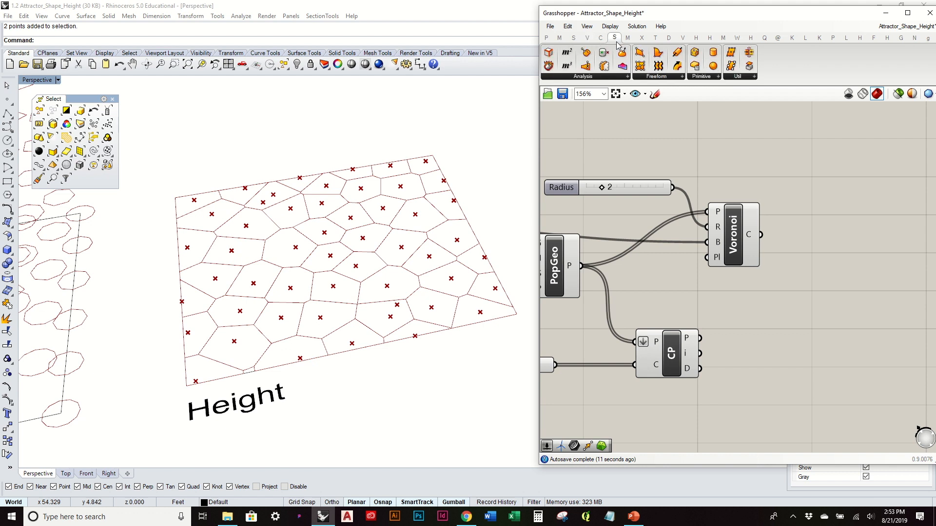
click(653, 77)
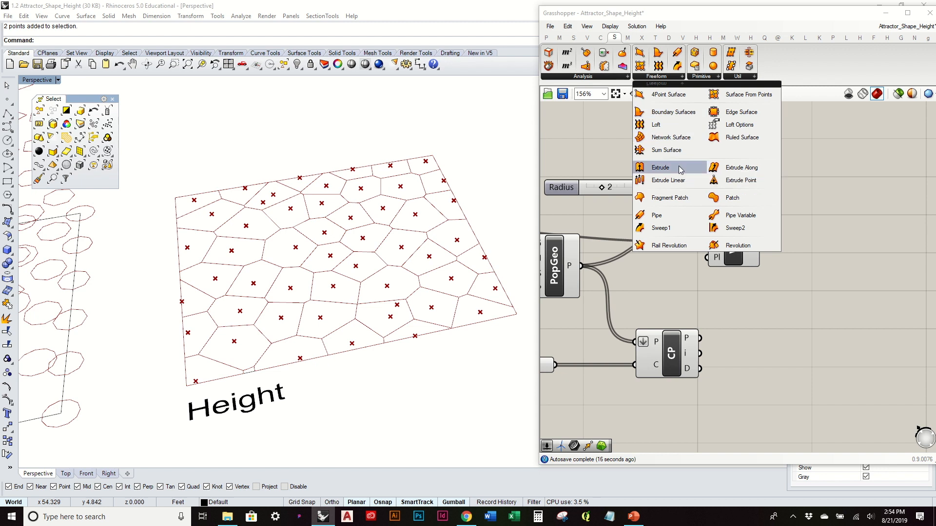
click(660, 167)
click(860, 313)
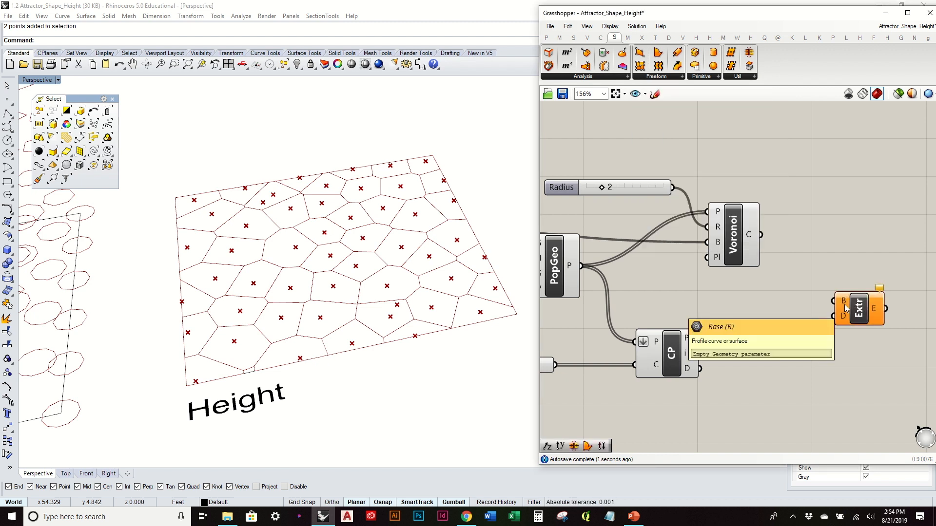
click(745, 242)
drag(763, 238, 854, 277)
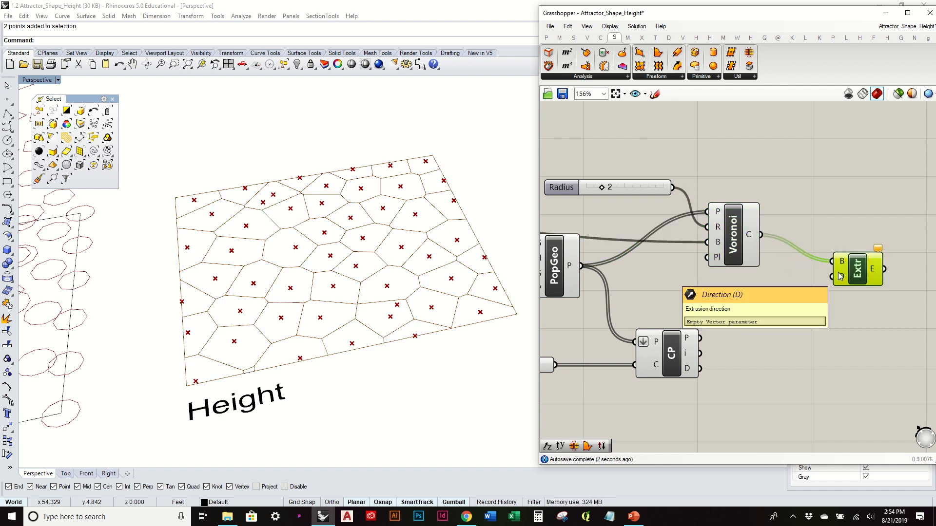
- Add a Unit Z component and connect its V output to the Extrude component's D input
double_click(798, 325)
text(z)
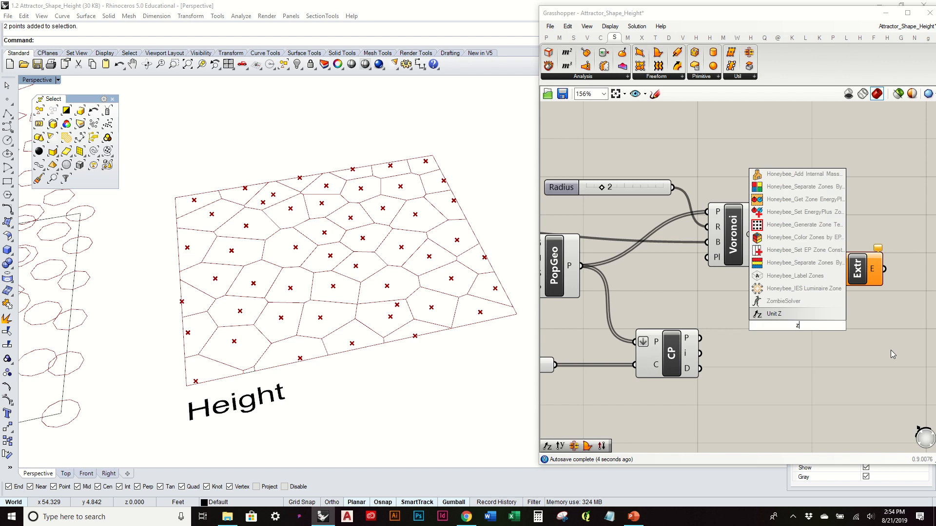
key(Return)
drag(824, 325, 838, 287)
mouse_move(481, 289)
right_down()
mouse_move(476, 343)
mouse_move(493, 315)
mouse_move(495, 250)
mouse_move(492, 295)
right_up()
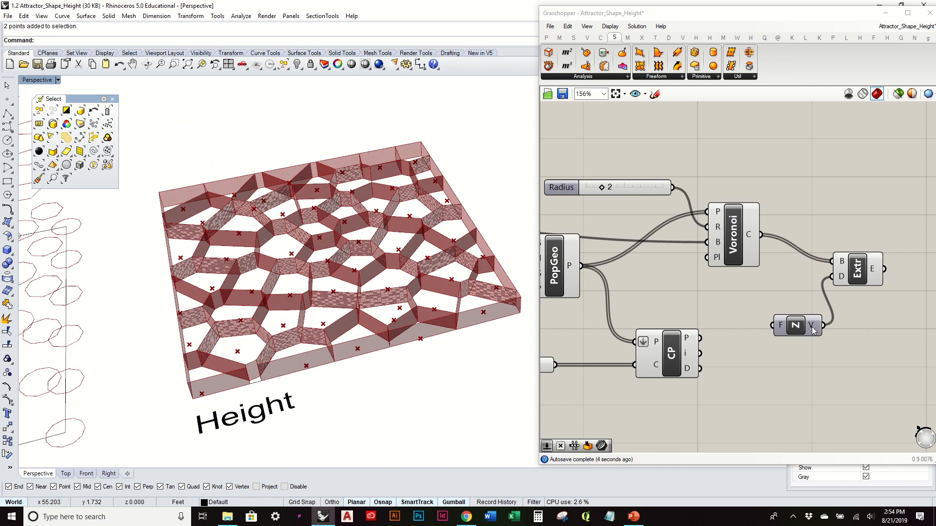
- Connect the Closest Point's D output to Unit Z's F input so the distances drive the extrusion heights
drag(698, 369, 776, 326)
right_drag(424, 226, 407, 265)
scroll(393, 186, down, 6)
- Add a Cap Holes component after Extrude and connect the E output to its B input to close the cells
right_drag(794, 266, 698, 287)
click(758, 288)
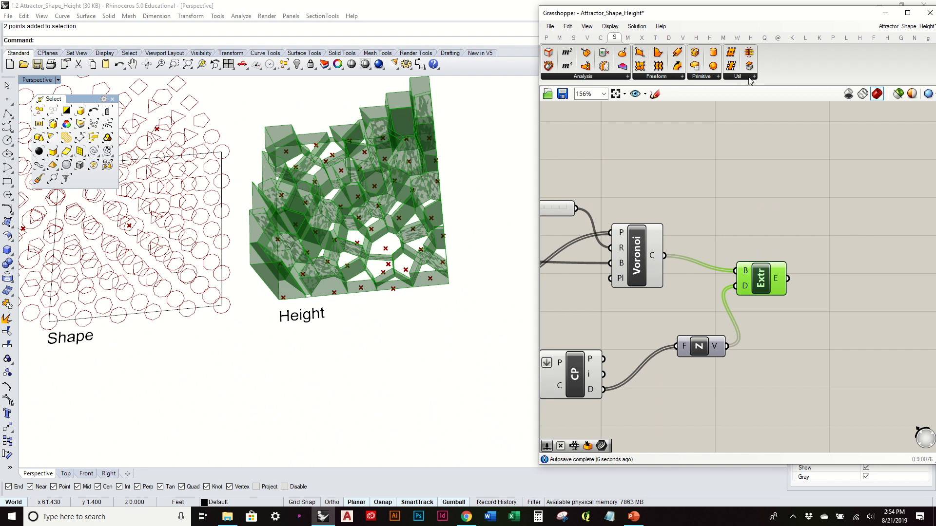
drag(753, 72, 753, 72)
drag(846, 273, 823, 273)
- Turn off the preview of the Voronoi and Extrude components together
drag(763, 303, 582, 223)
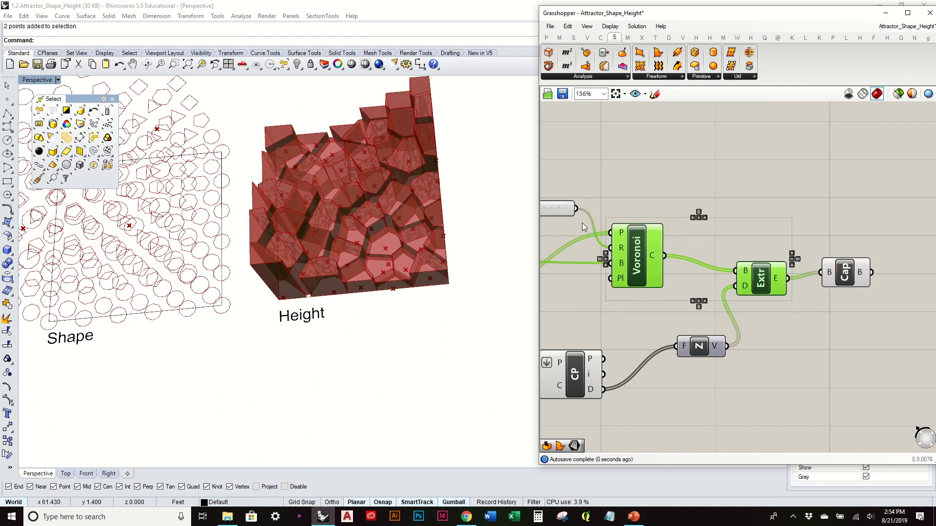
middle_click(644, 206)
click(676, 204)
click(742, 187)
- Turn off the preview of the Populate Geometry component so its points are hidden in the viewport
right_drag(451, 170, 478, 167)
right_drag(722, 249, 933, 274)
drag(807, 417, 798, 408)
drag(742, 352, 680, 306)
middle_click(685, 297)
click(719, 266)
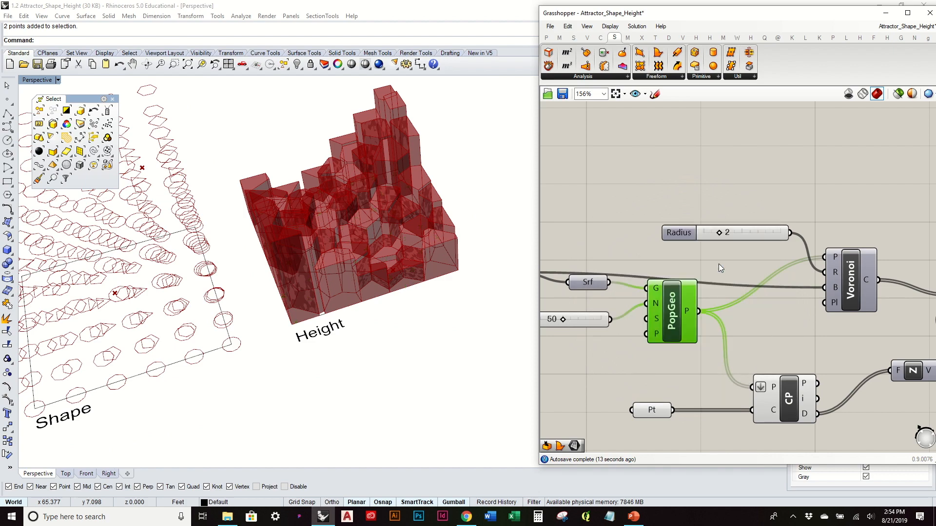
- Move one of the attractor points in the Height rectangle to change the extruded cell heights
right_drag(431, 232, 393, 273)
click(387, 276)
drag(391, 265, 393, 213)
right_drag(393, 213, 385, 196)
- Move the other attractor point in the Height rectangle to reshape the extruded cells around it
drag(414, 222, 313, 232)
right_drag(326, 245, 375, 297)
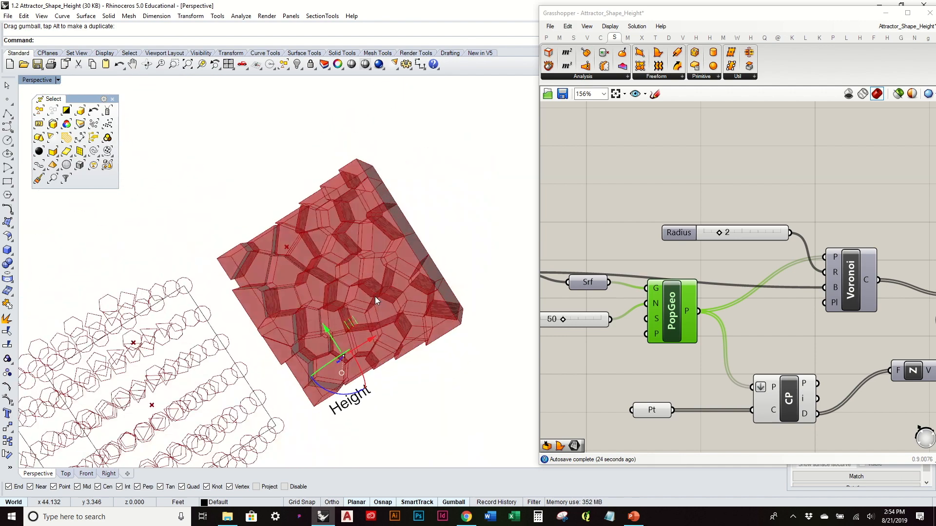
click(287, 245)
mouse_move(335, 222)
mouse_down()
mouse_move(365, 209)
mouse_move(333, 215)
mouse_up()
right_drag(358, 239, 443, 211)
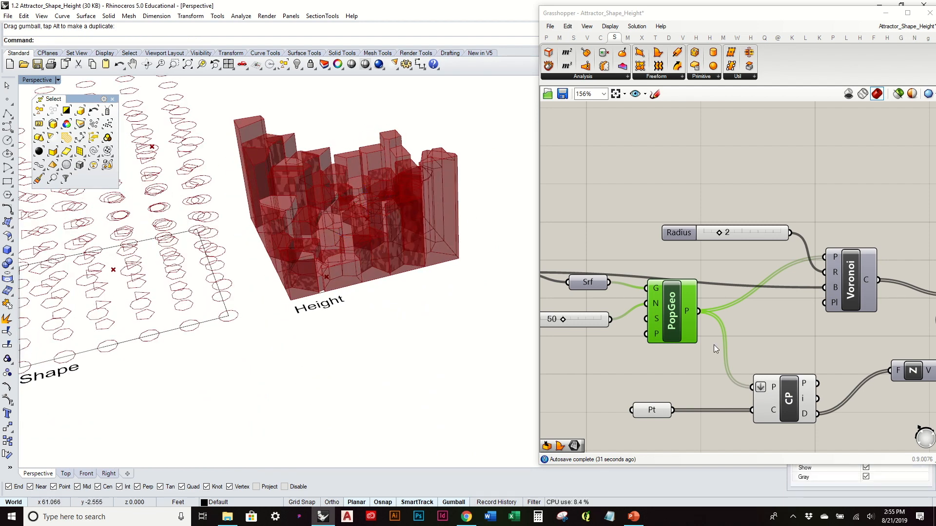
- Reposition the Radius slider on the canvas just beside the Voronoi component's inputs
scroll(714, 344, down, 4)
drag(645, 269, 647, 274)
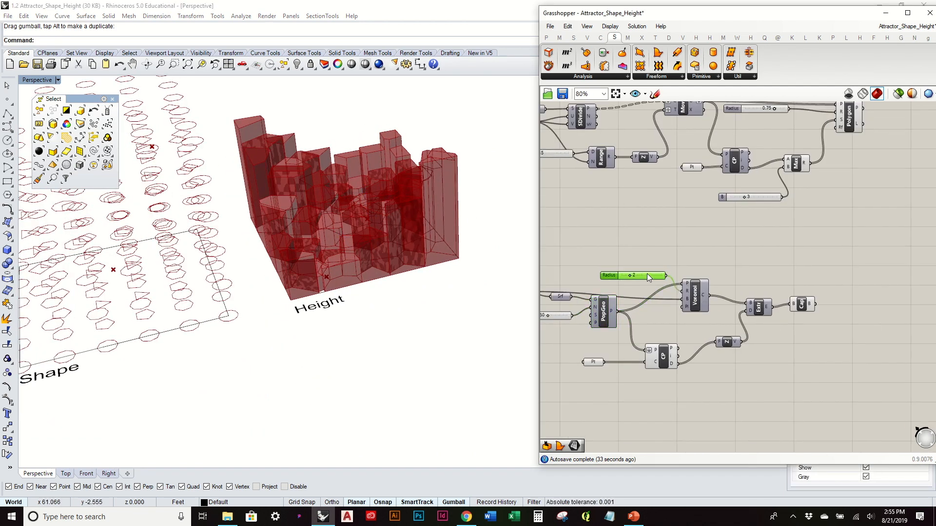
right_drag(405, 253, 467, 277)
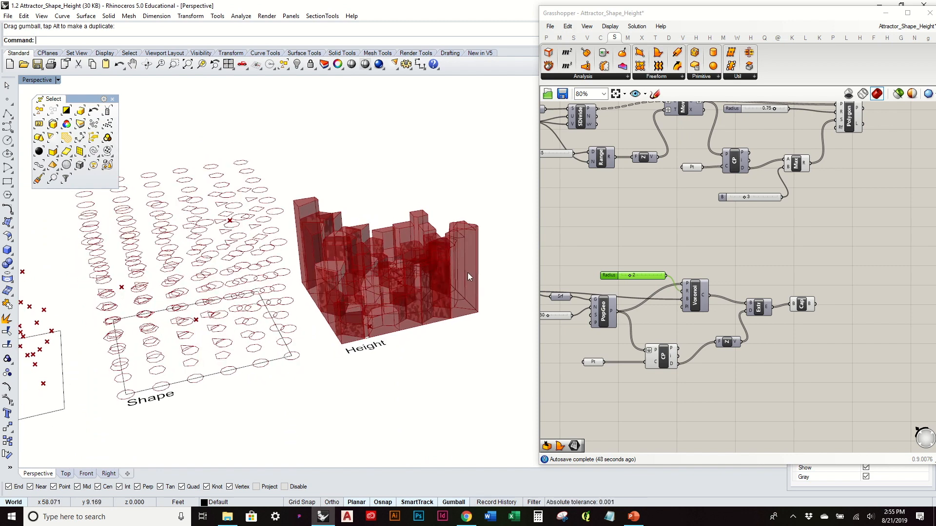
scroll(677, 261, up, 2)
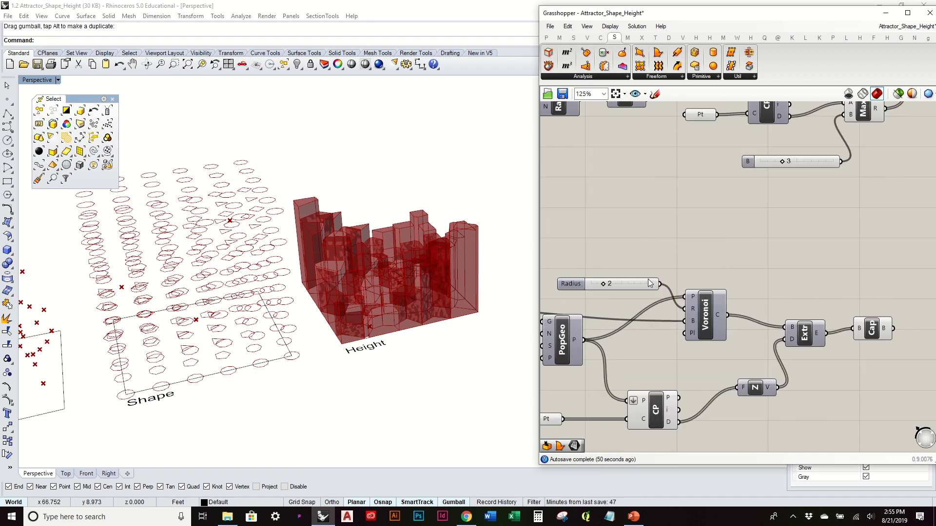
click(692, 256)
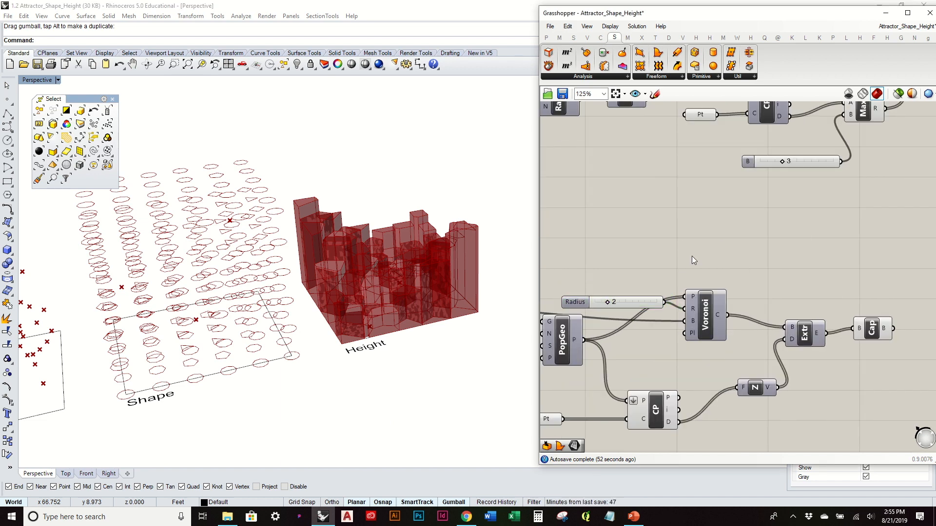
mouse_move(509, 2)
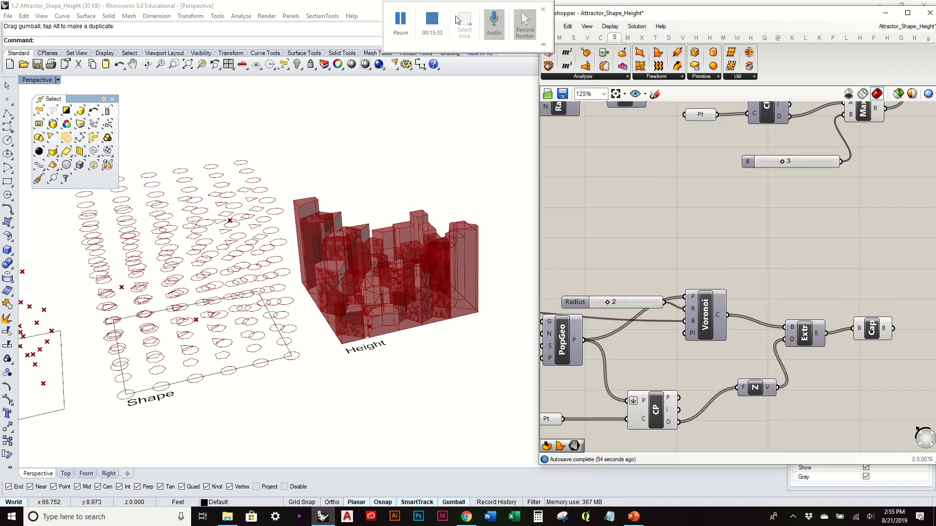